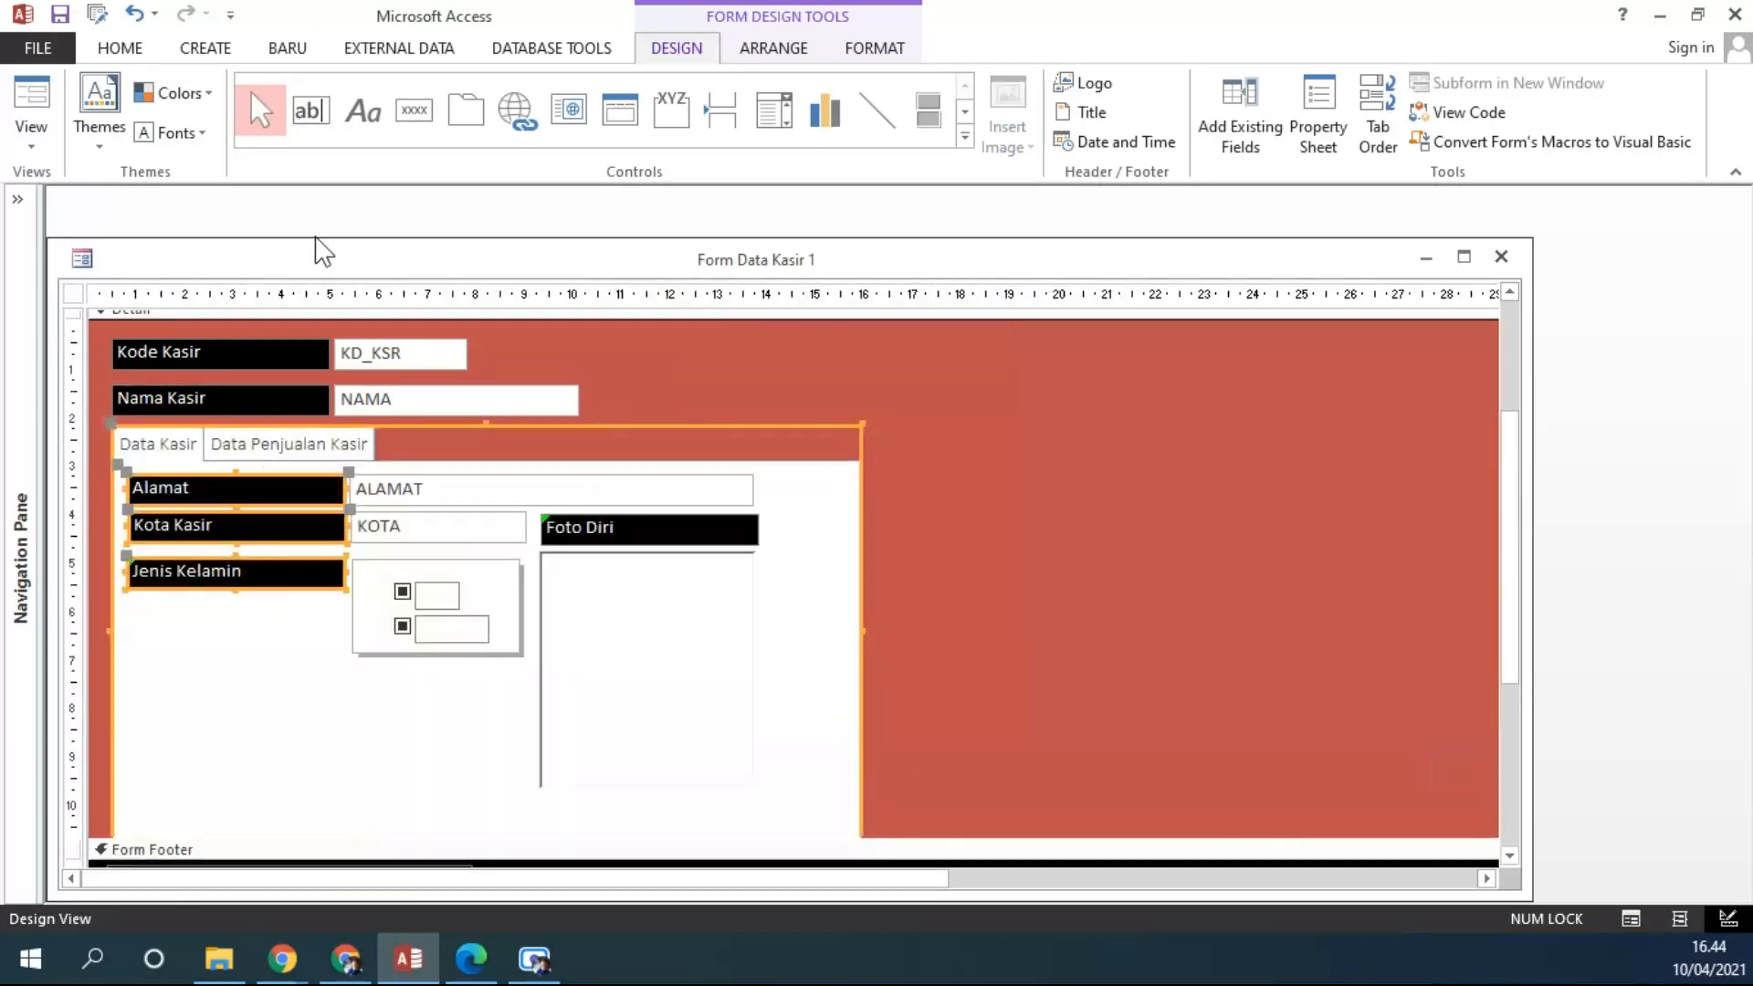
# Step: Extend the Detail section down to about the 11 cm mark, leaving a small margin below the tab control
pyautogui.moveTo(325, 265); pyautogui.dragTo(332, 221)
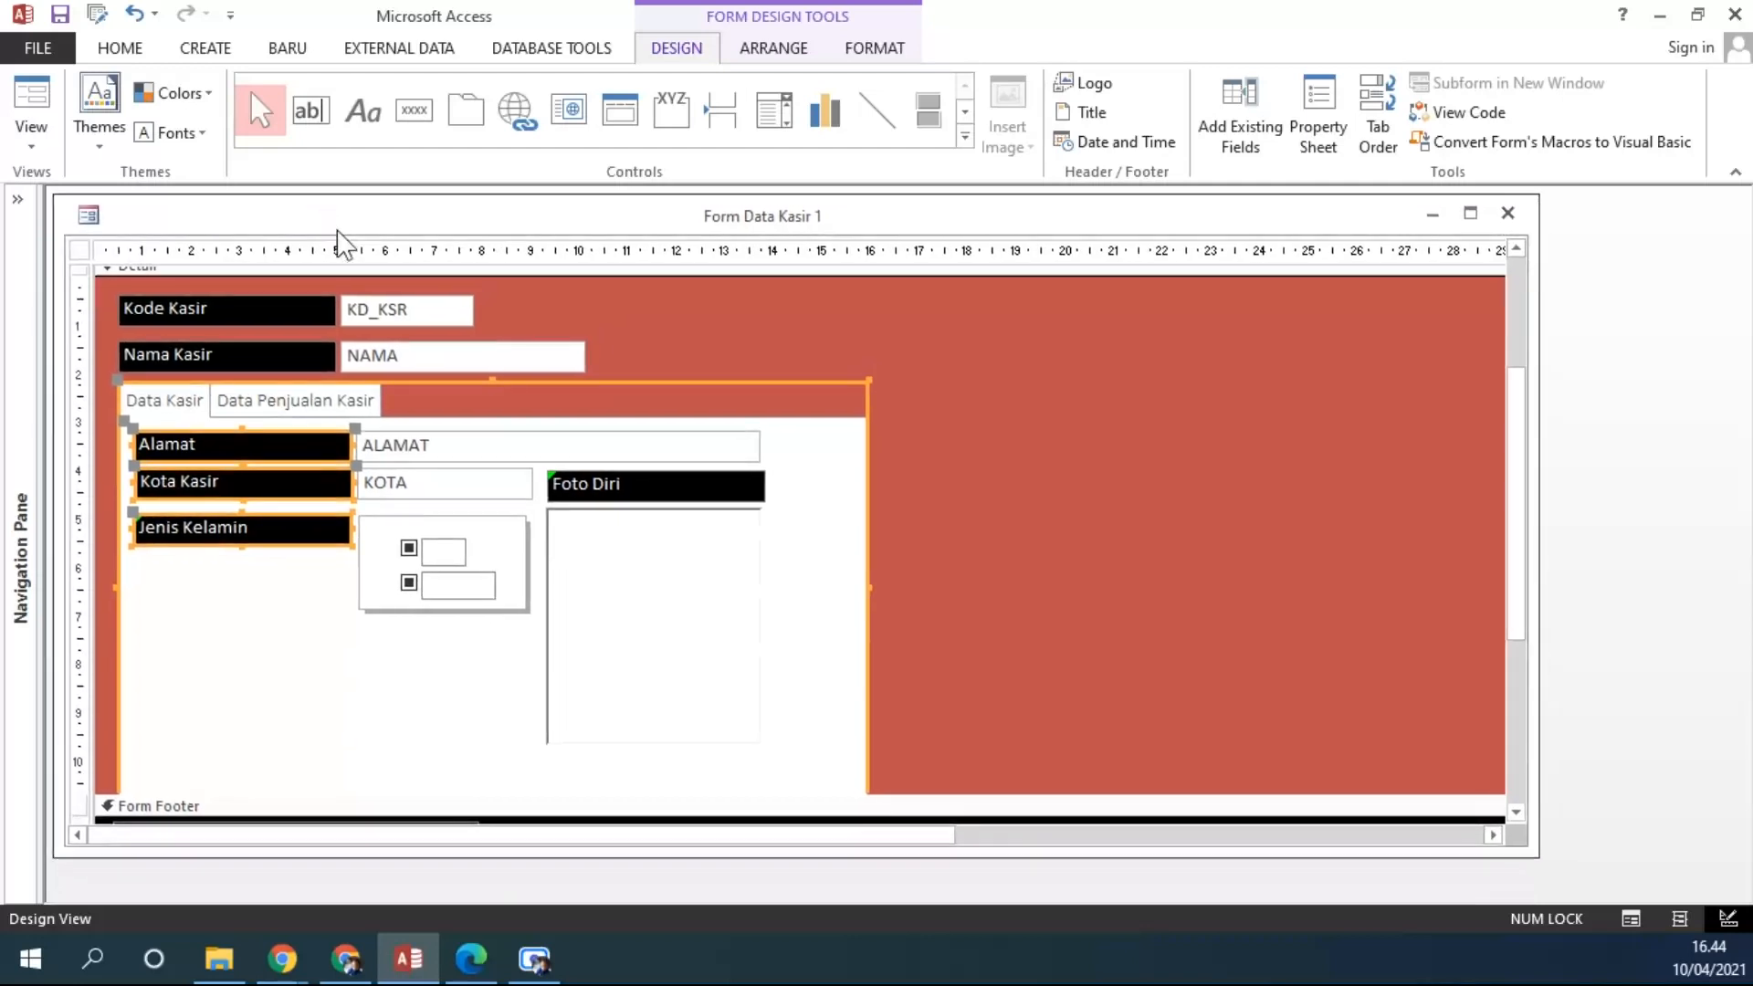
pyautogui.moveTo(1517, 579); pyautogui.dragTo(1521, 688)
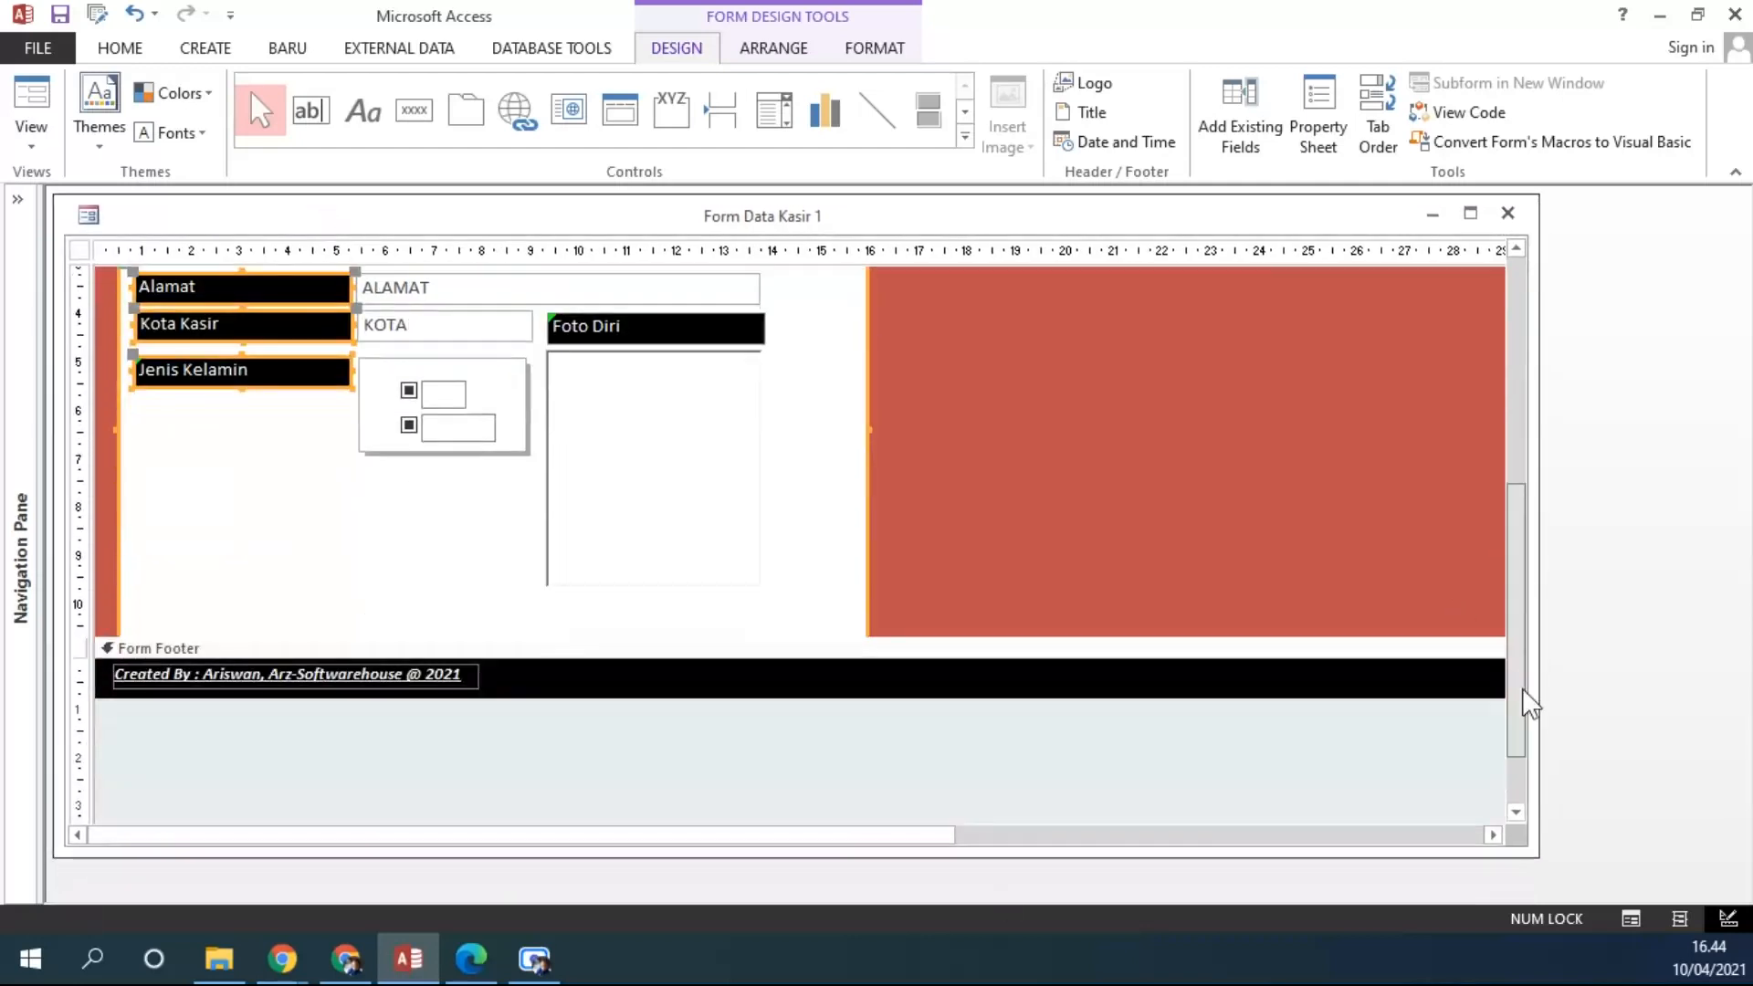
pyautogui.moveTo(911, 638)
pyautogui.mouseDown()
pyautogui.moveTo(911, 685)
pyautogui.moveTo(916, 654)
pyautogui.mouseUp()
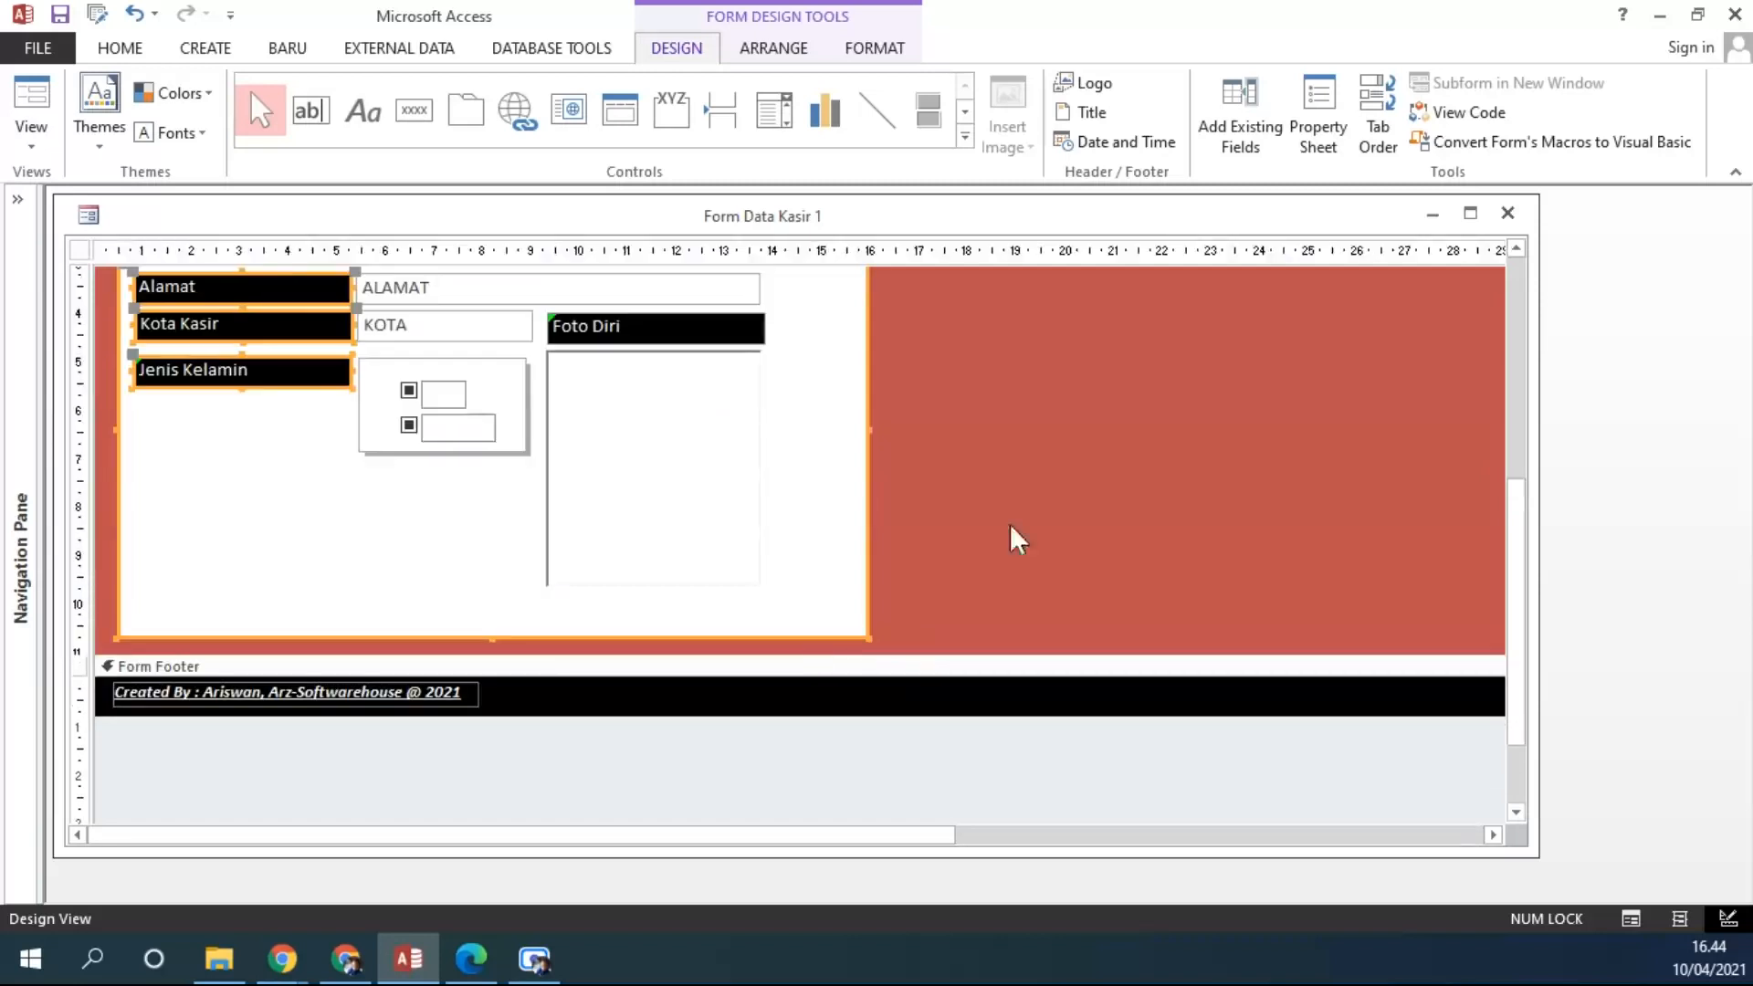
# Step: Preview the cashier form in Form View and check both the Data Penjualan Kasir and Data Kasir pages
pyautogui.scroll(2, 1023, 511)
pyautogui.click(46, 91)
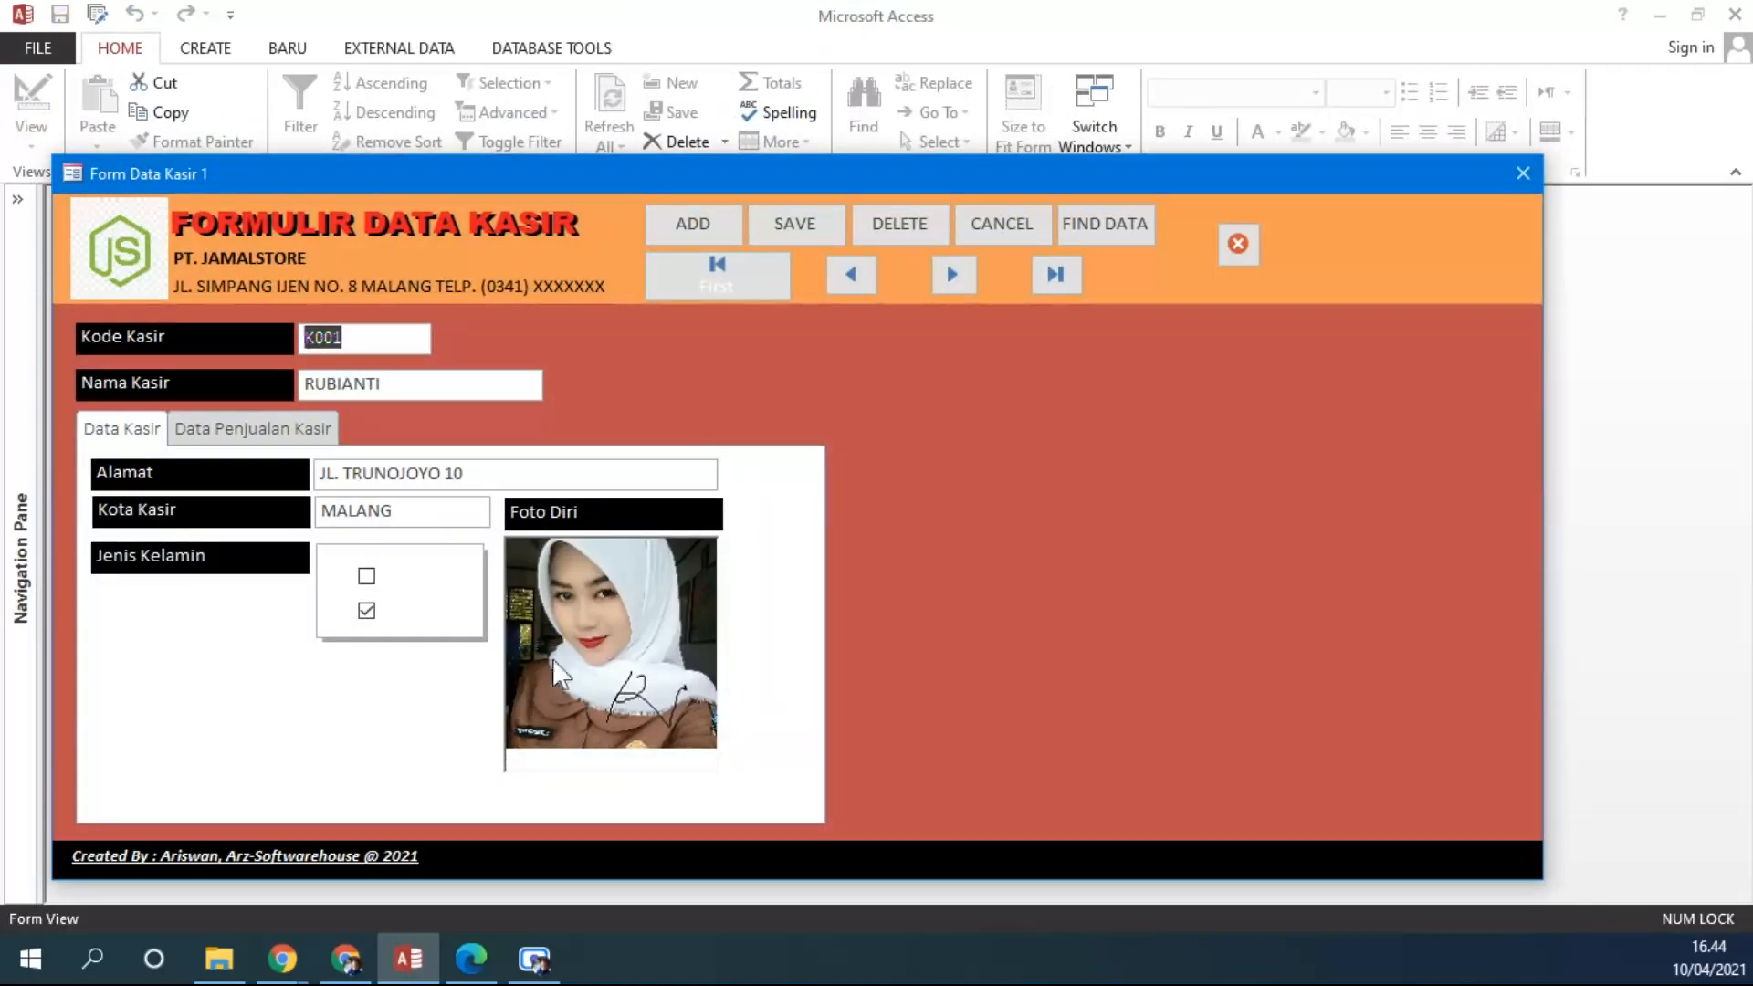
pyautogui.click(281, 436)
pyautogui.click(150, 430)
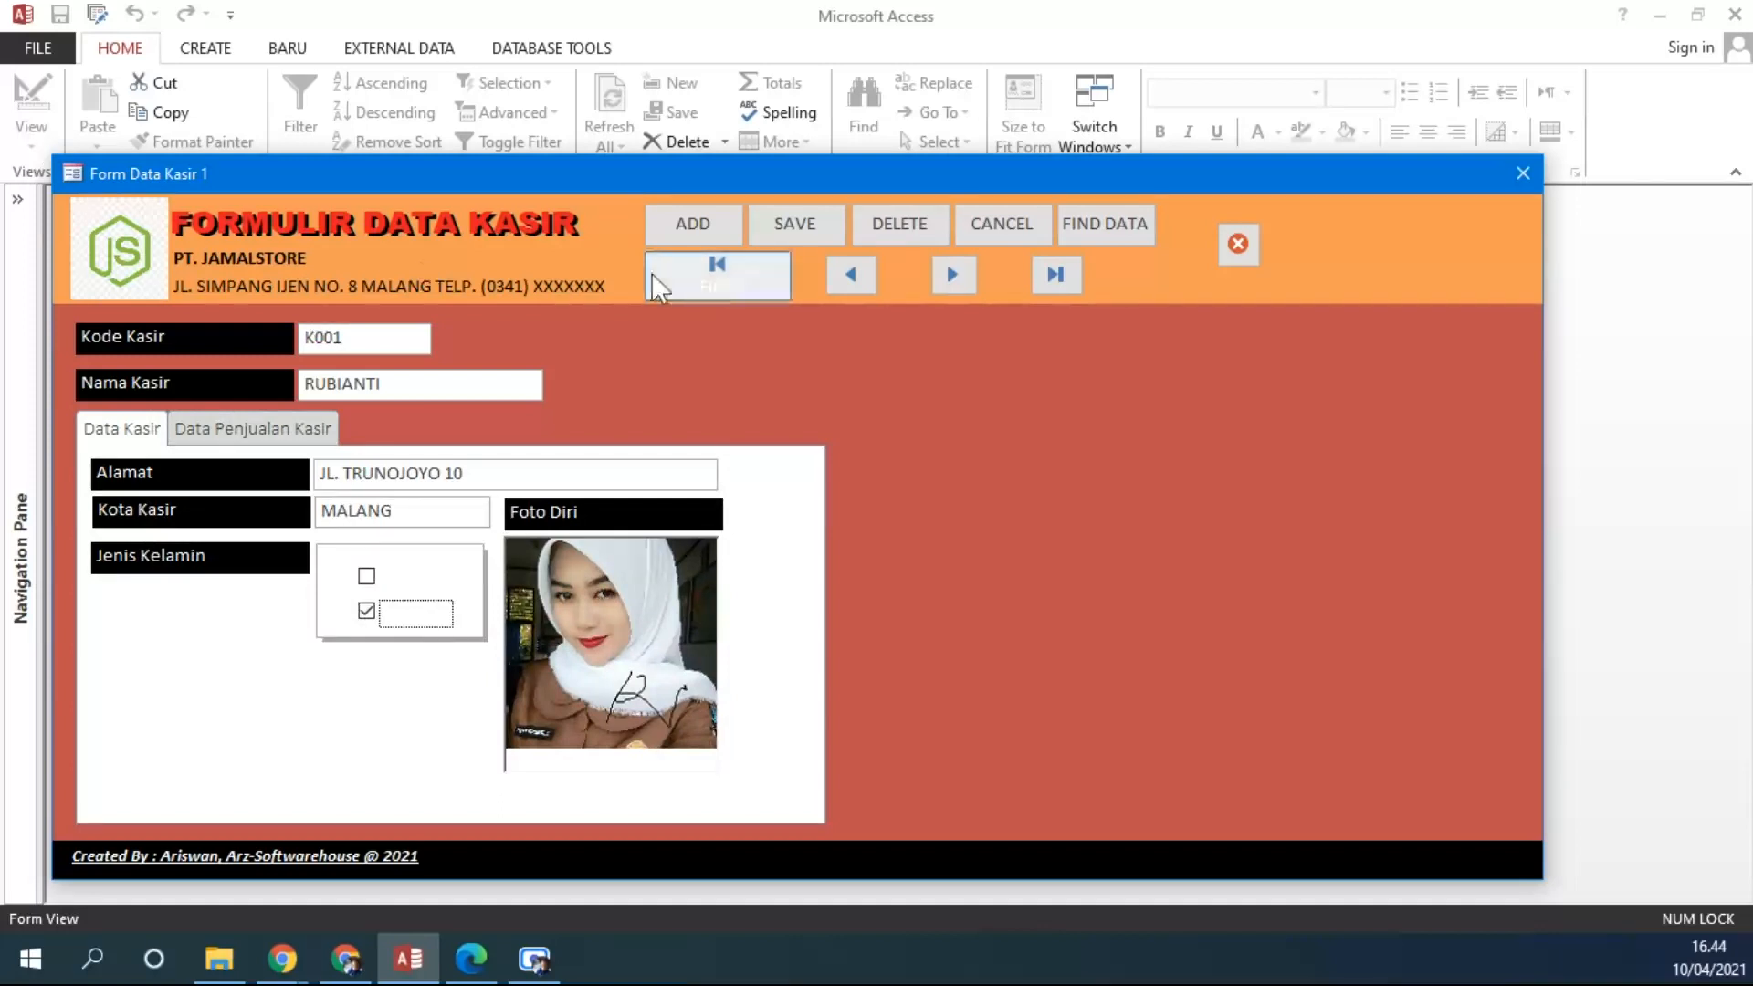
# Step: Return to Design View and set the font colour of both Jenis Kelamin checkbox labels to black
pyautogui.rightClick(616, 266)
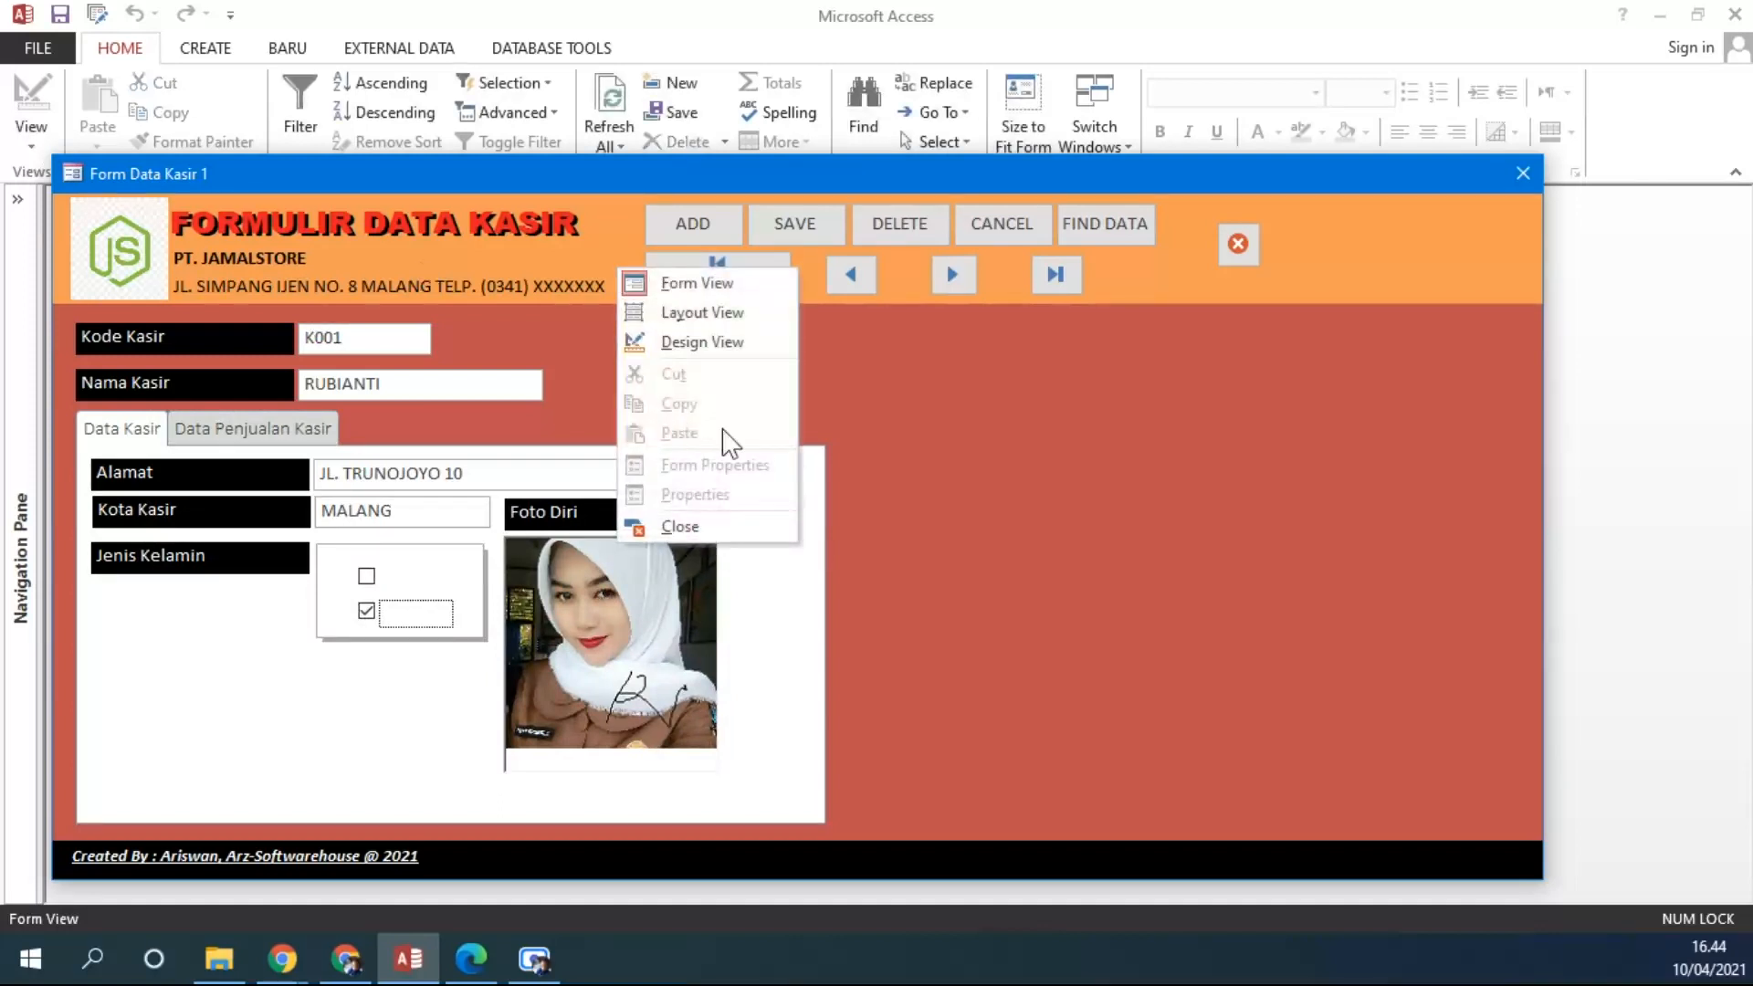
pyautogui.click(724, 343)
pyautogui.click(440, 697)
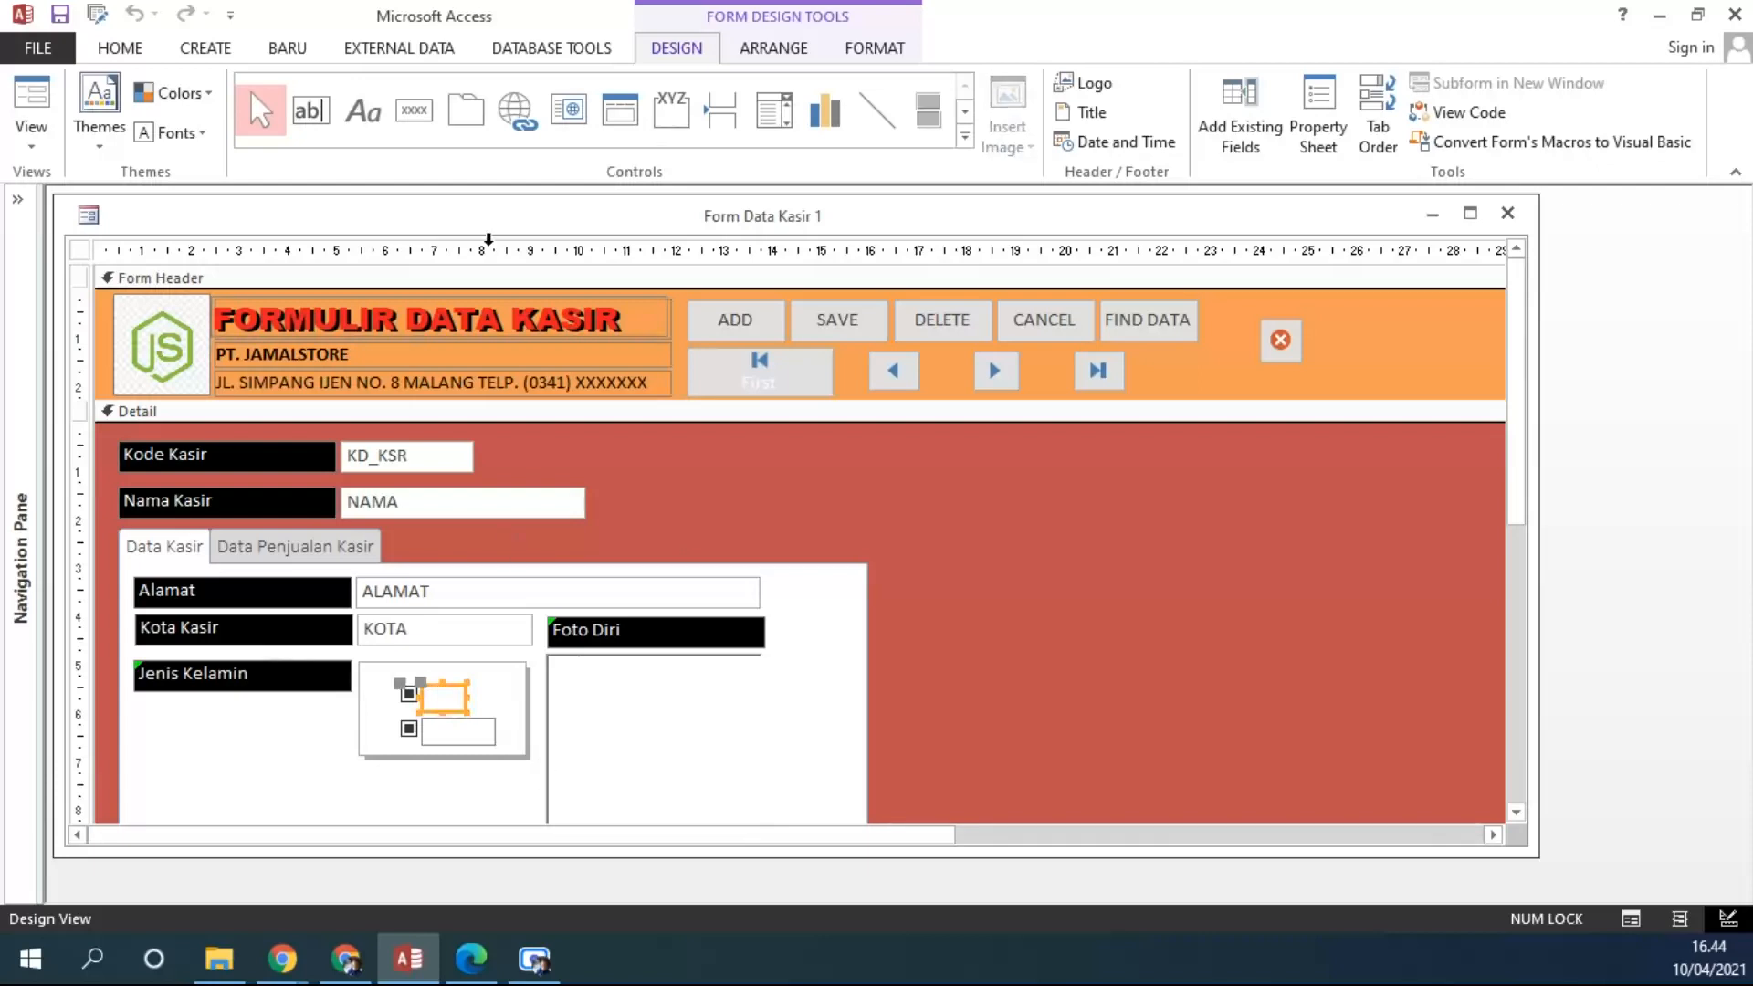
pyautogui.click(120, 48)
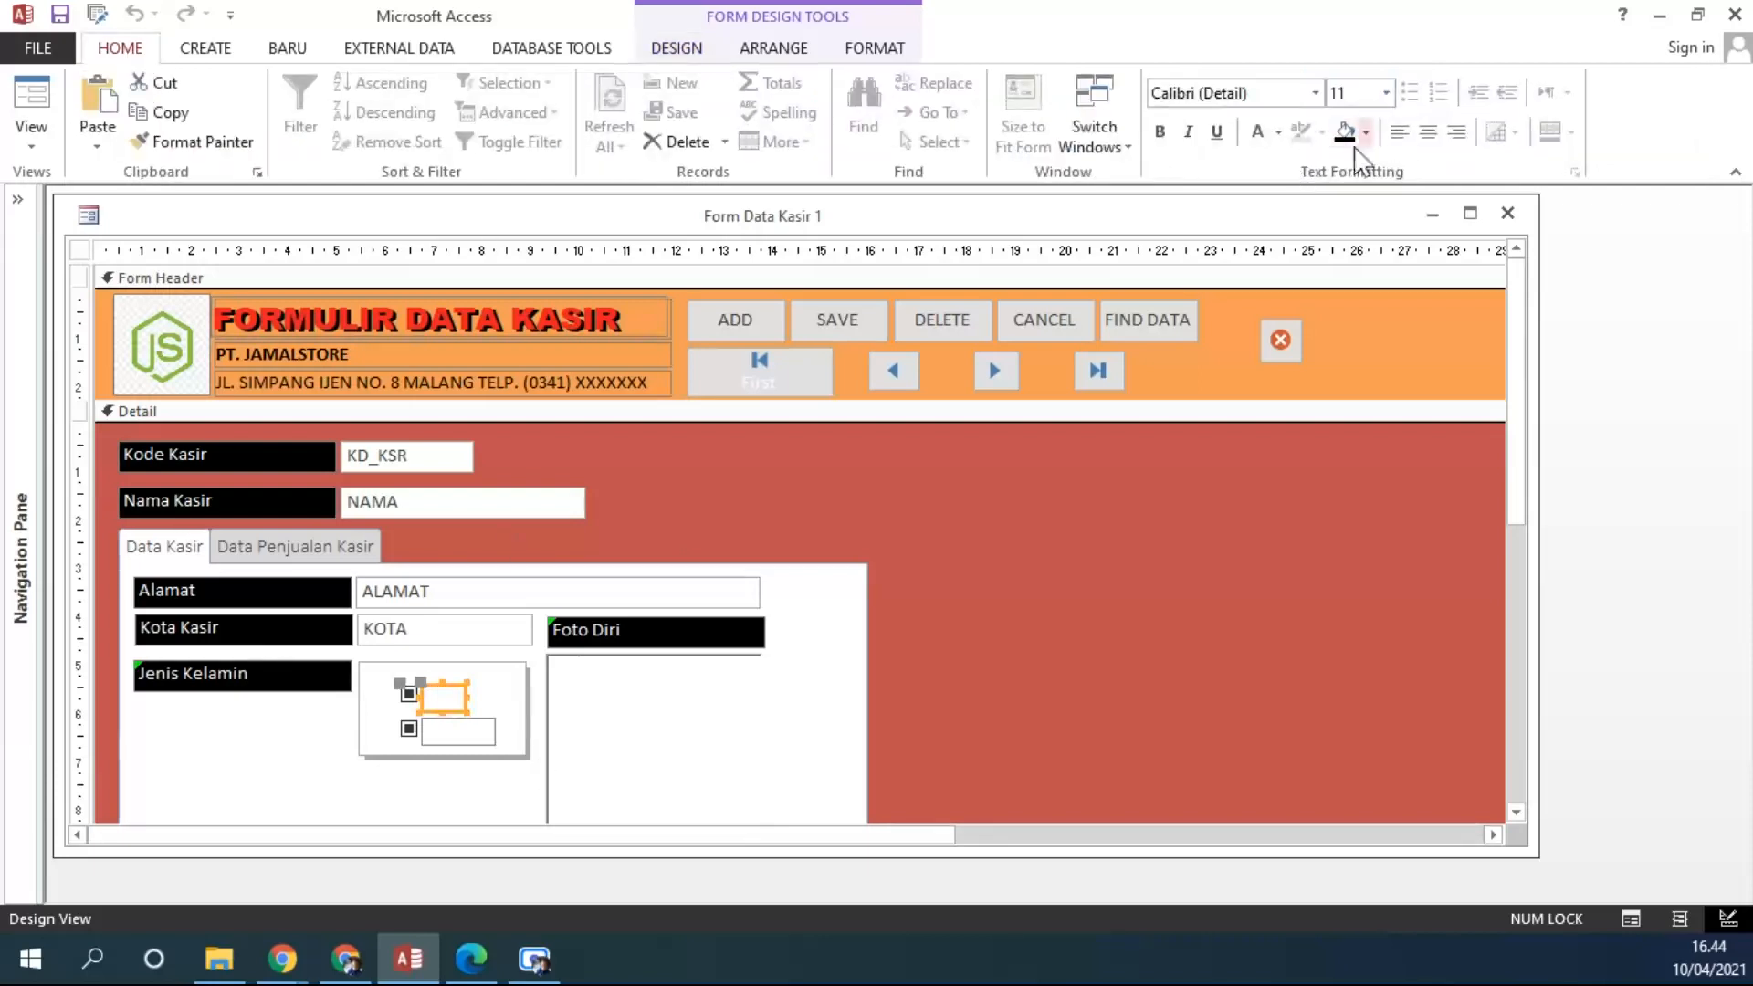
pyautogui.click(1278, 134)
pyautogui.click(1289, 165)
pyautogui.click(461, 731)
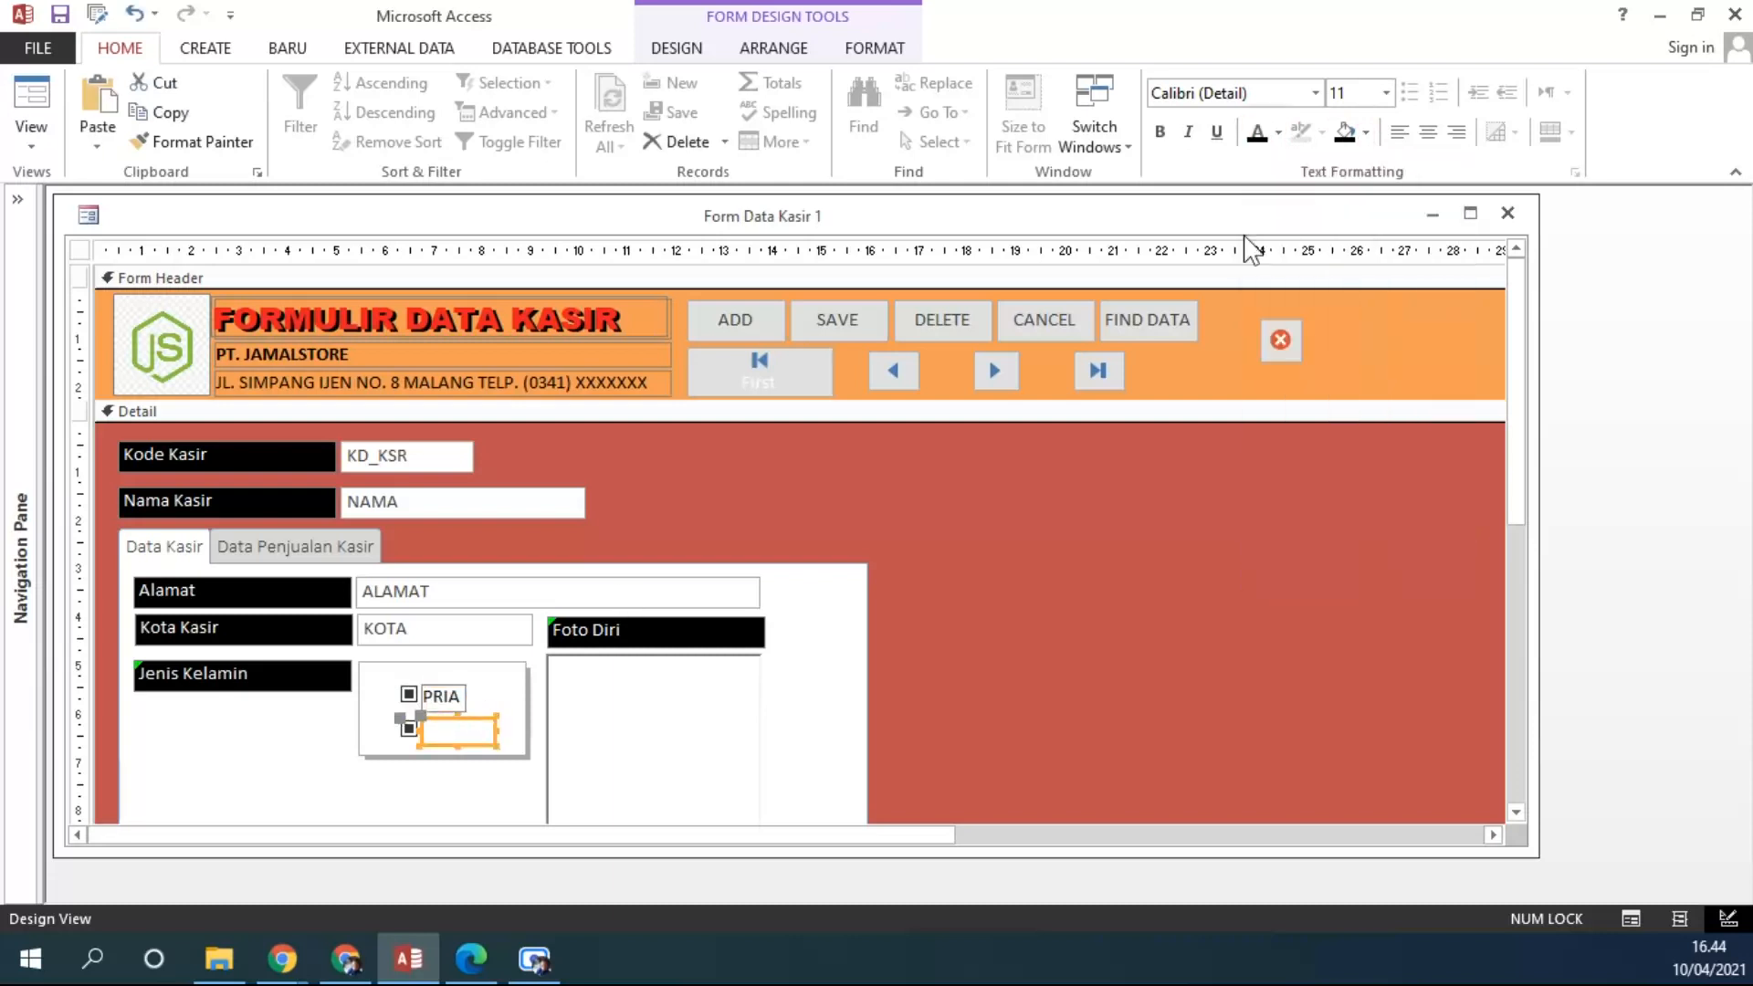
pyautogui.click(1257, 132)
# Step: Set the Size Mode of the FOTO frame to Stretch and extend its height to about 5.19 cm
pyautogui.scroll(-2, 1159, 557)
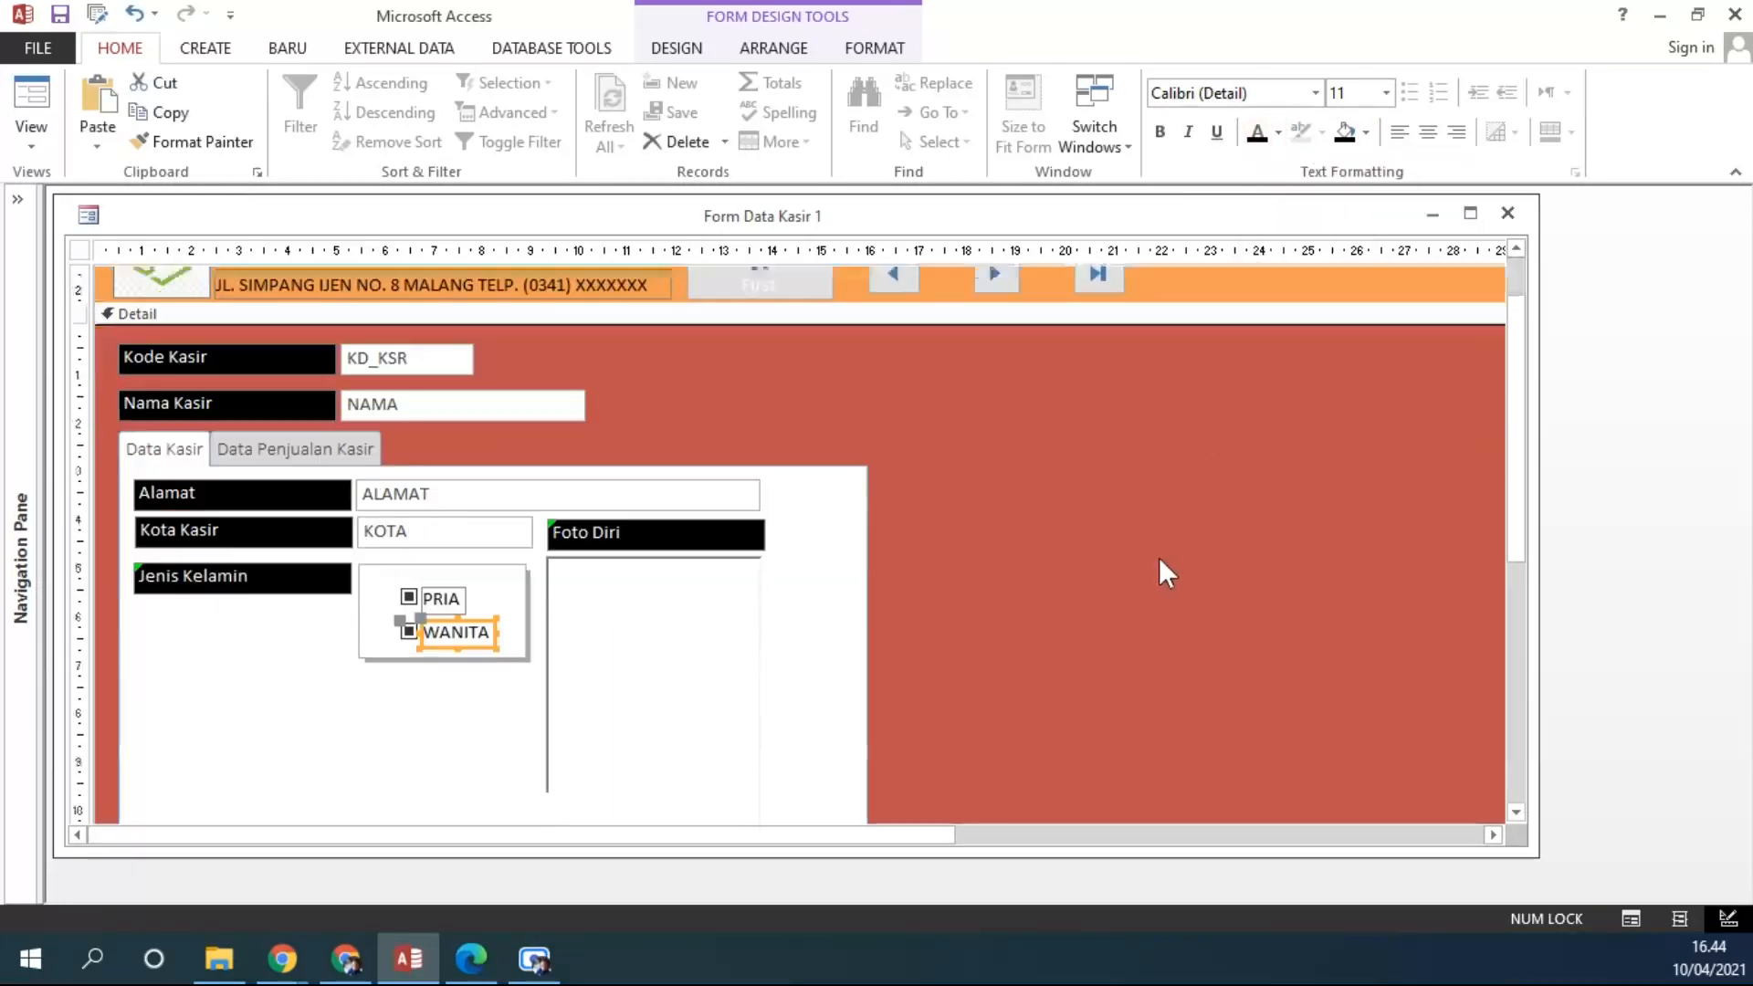
pyautogui.click(679, 621)
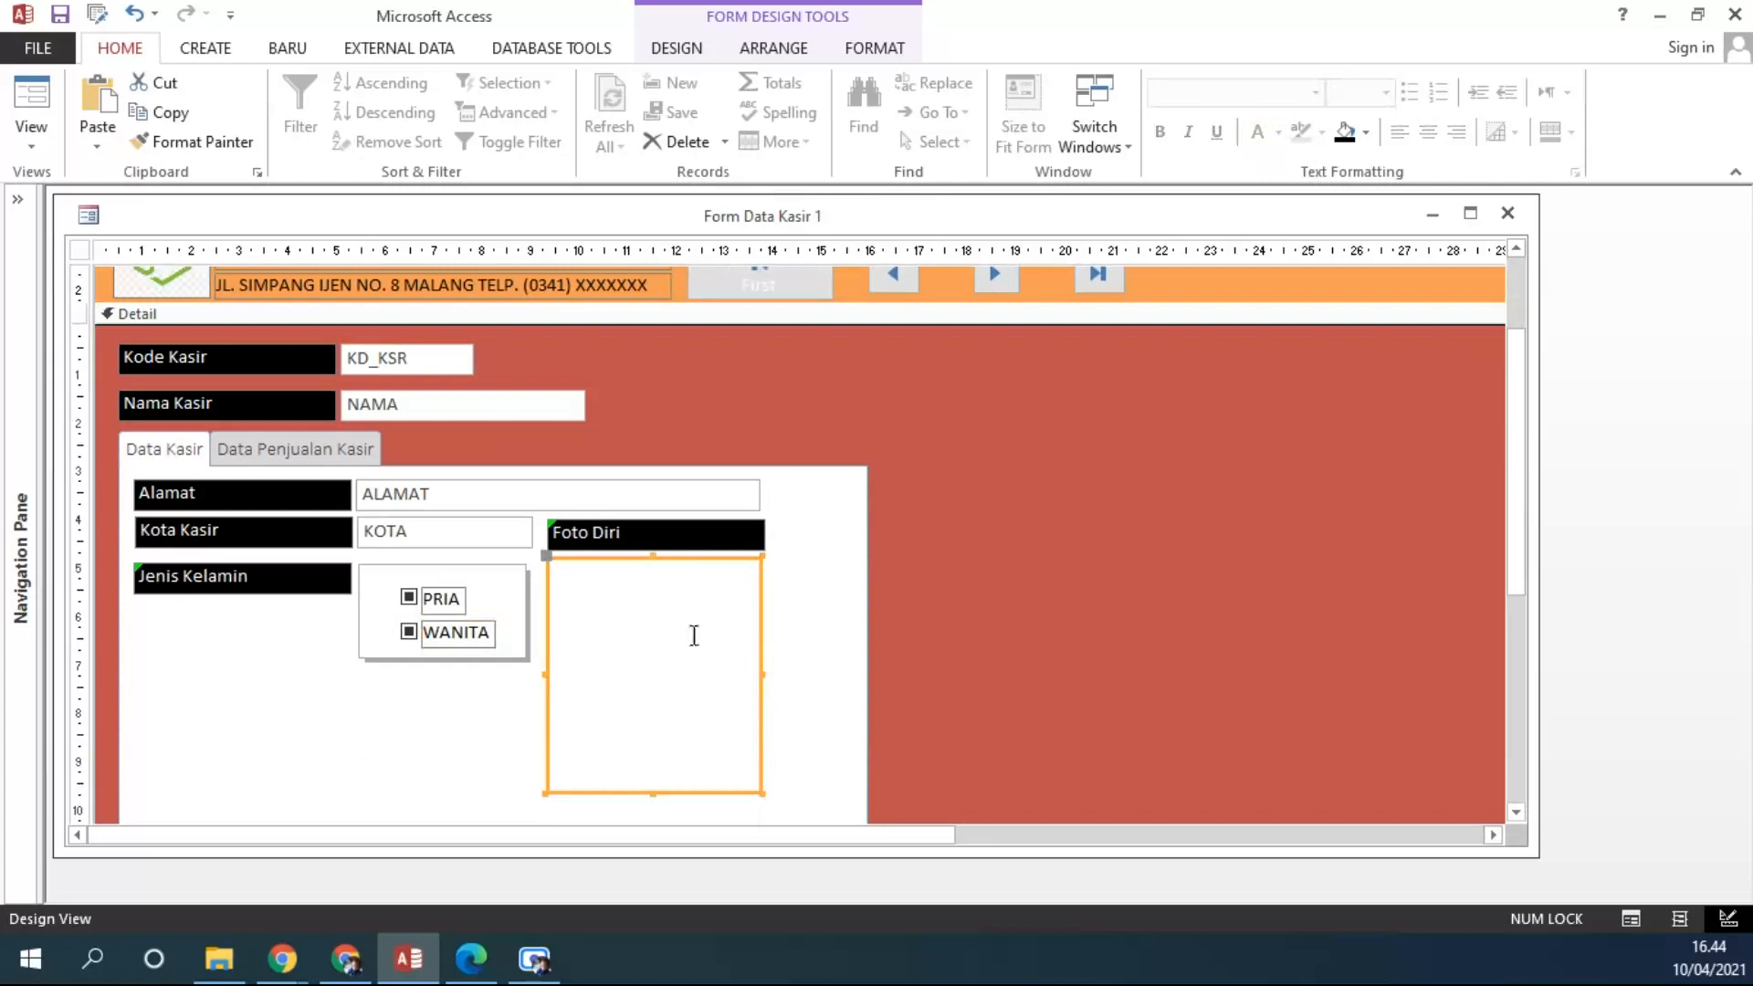
pyautogui.rightClick(694, 636)
pyautogui.click(776, 924)
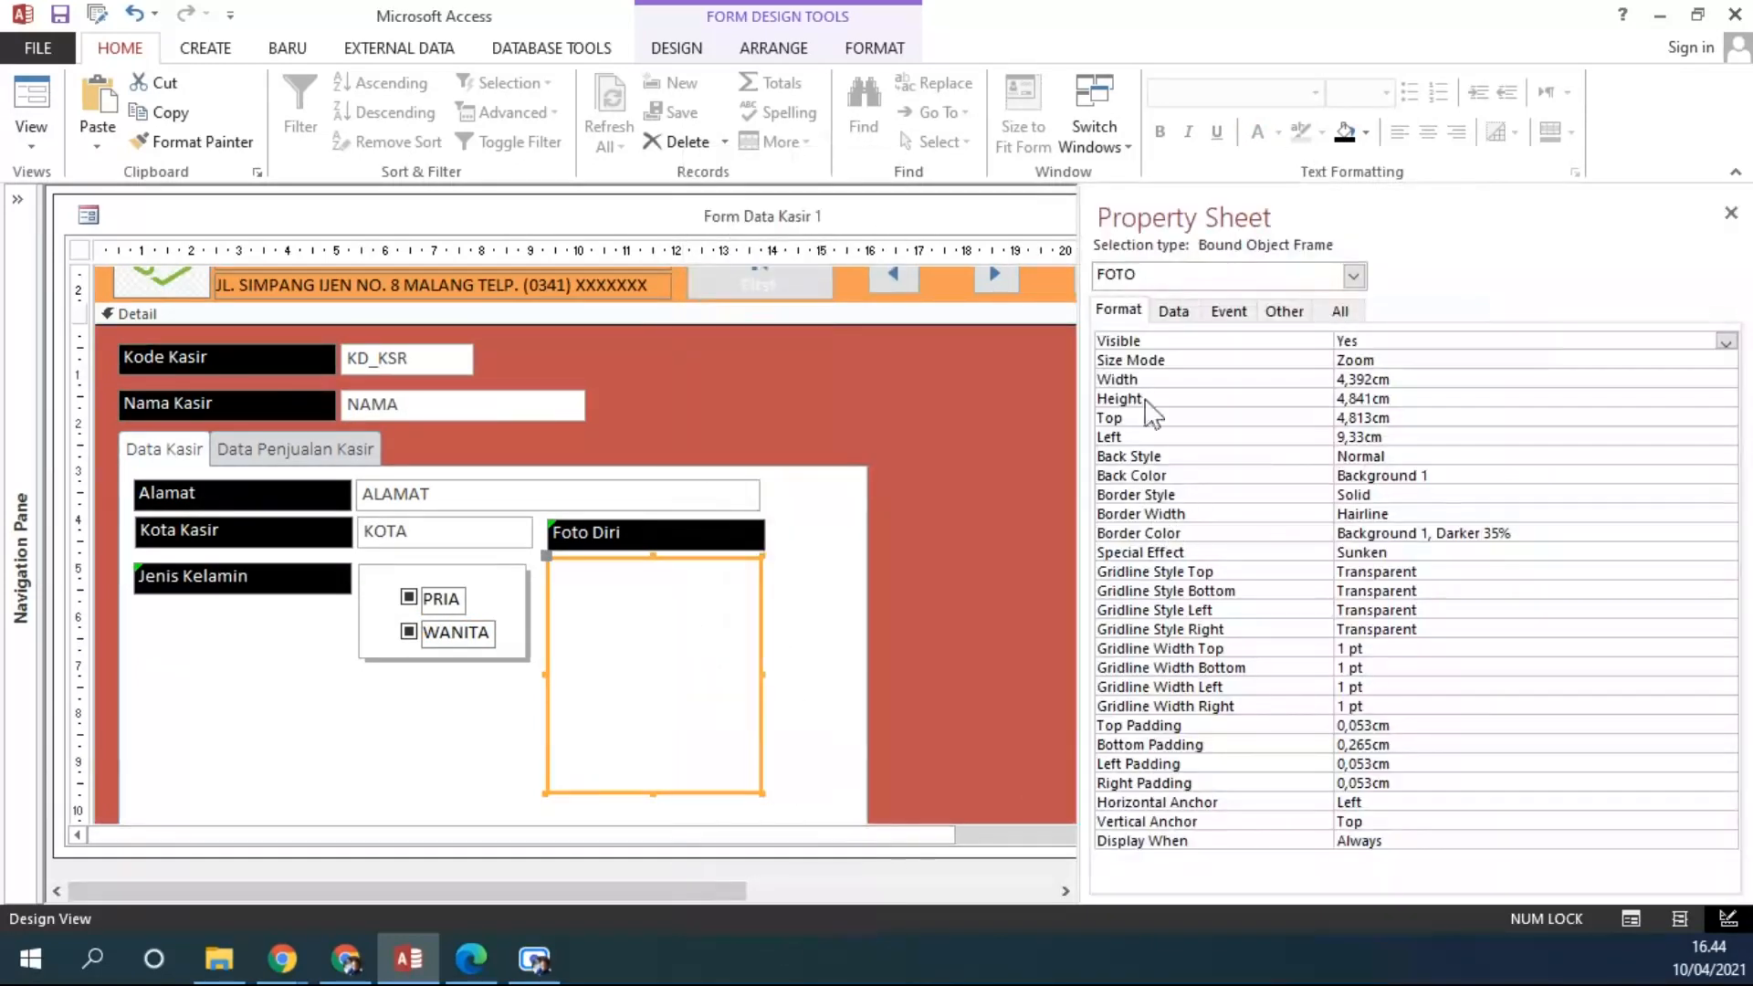
pyautogui.click(1335, 361)
pyautogui.click(1722, 361)
pyautogui.click(1369, 396)
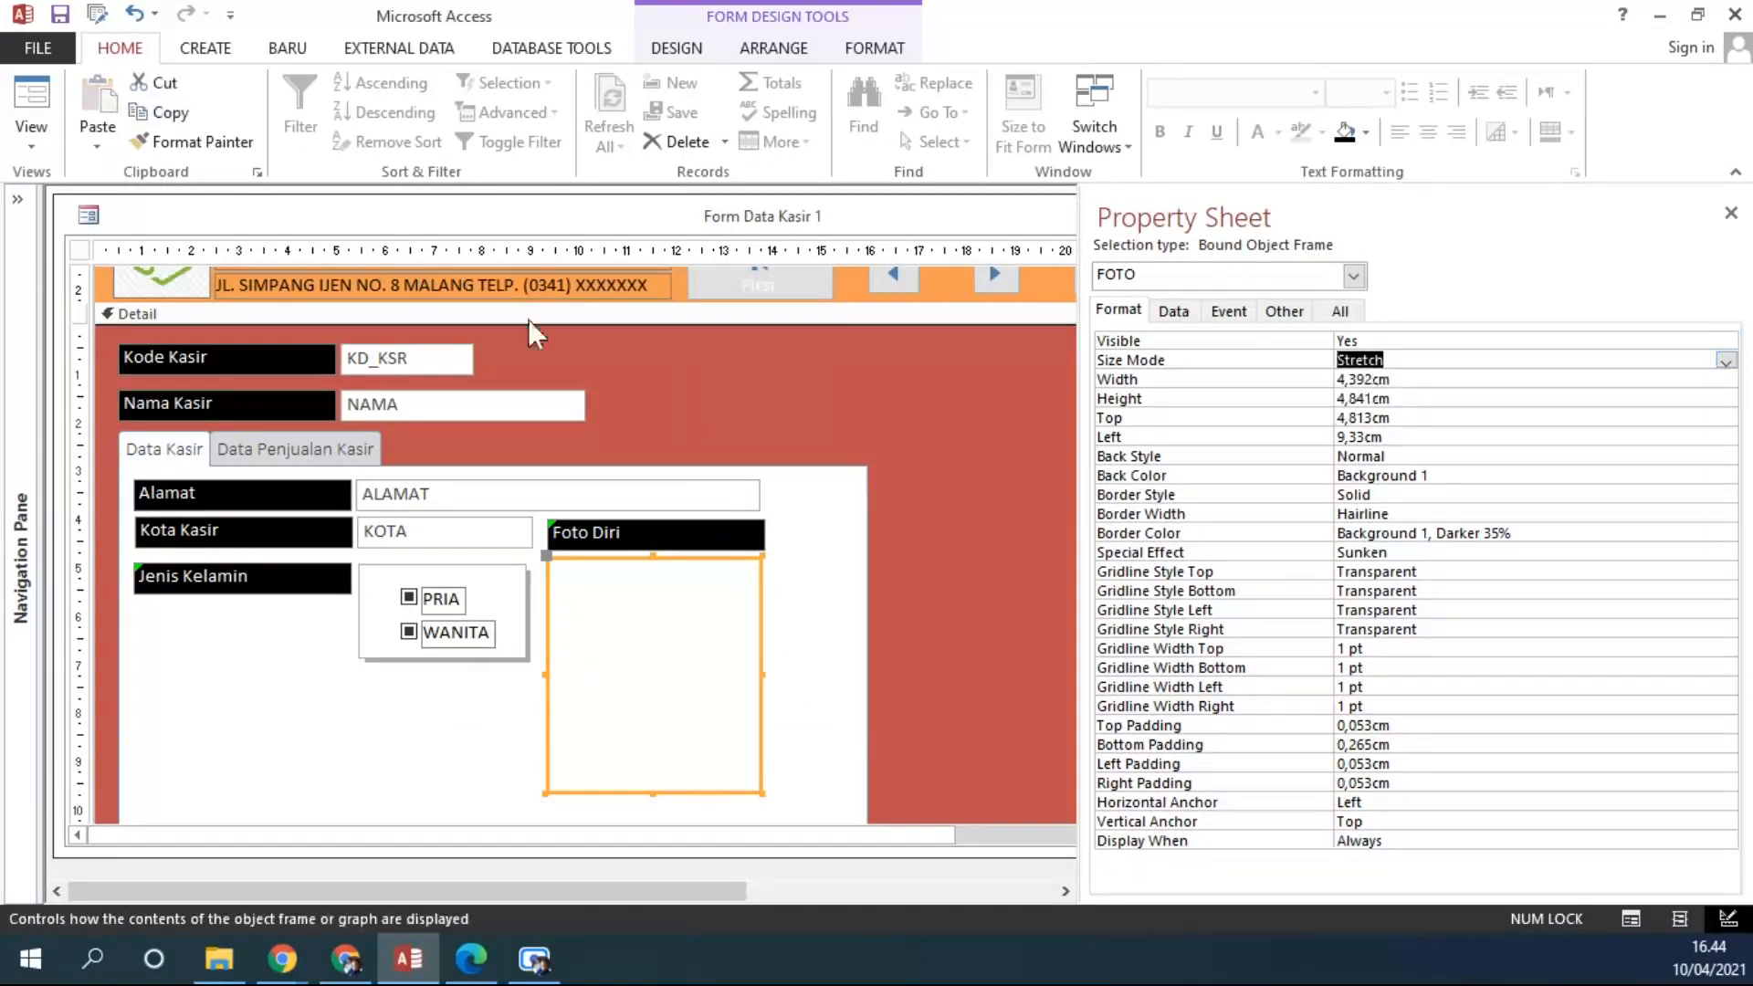
pyautogui.moveTo(654, 793); pyautogui.dragTo(653, 809)
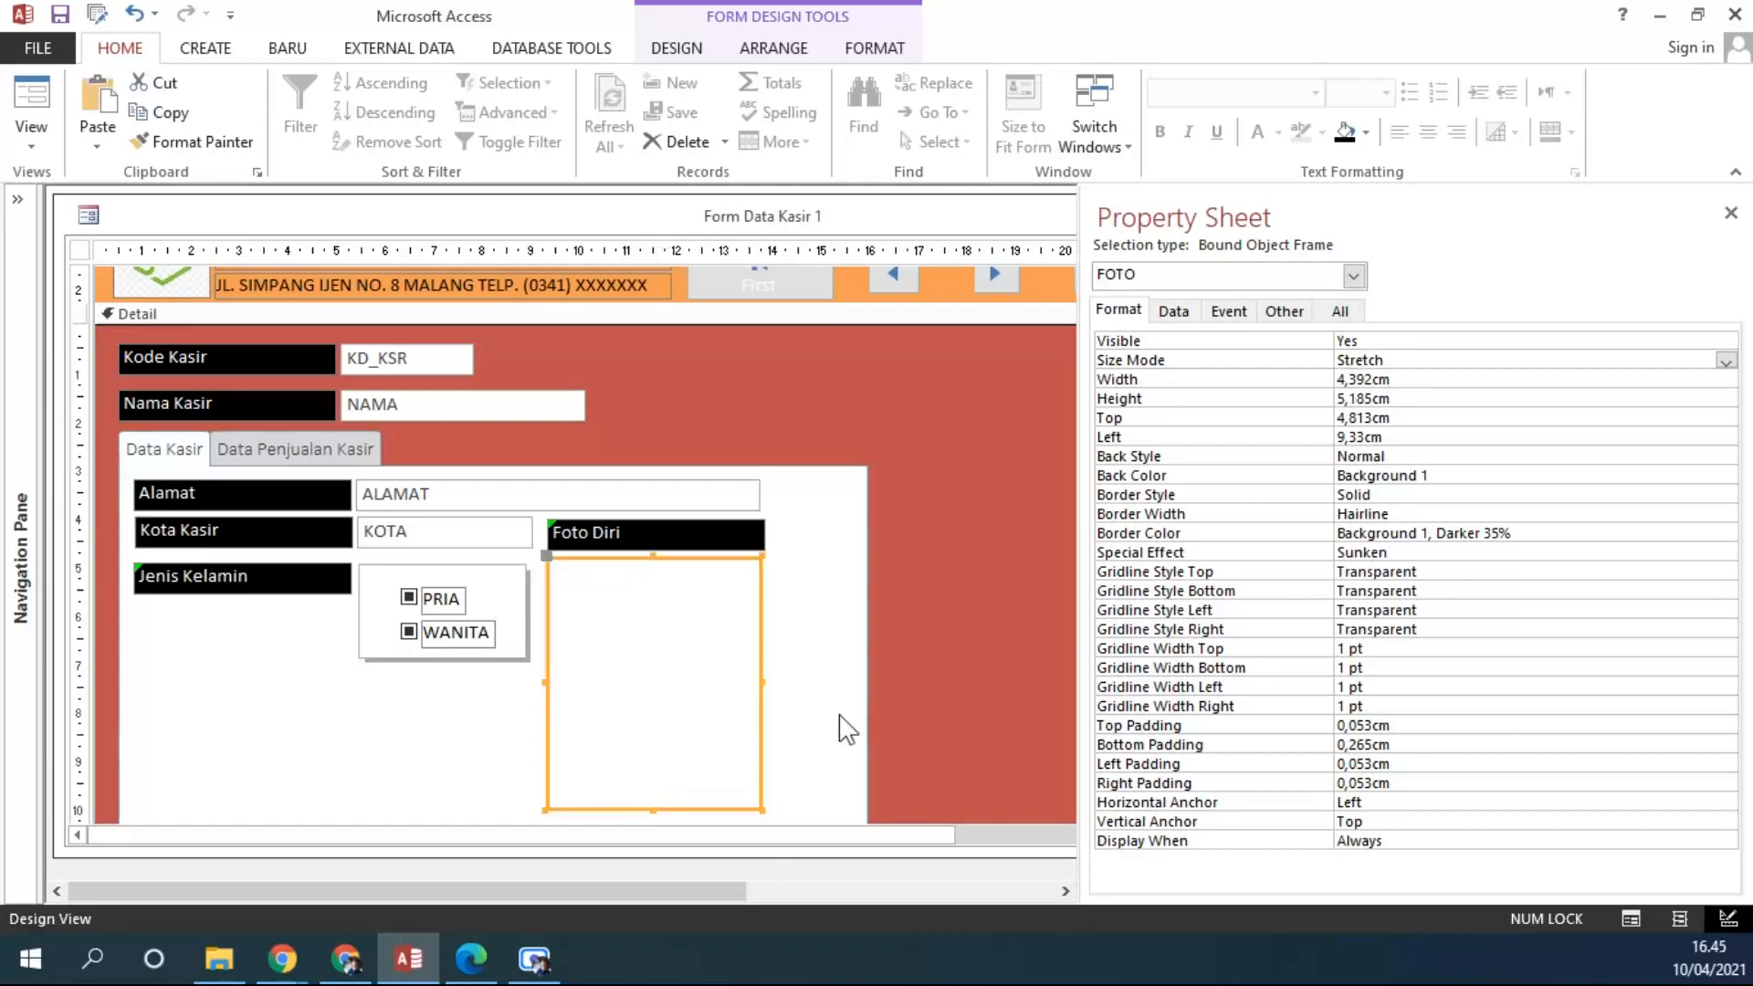
# Step: Check the checkbox labels and the stretched photo in Form View, and return to Design View
pyautogui.click(31, 101)
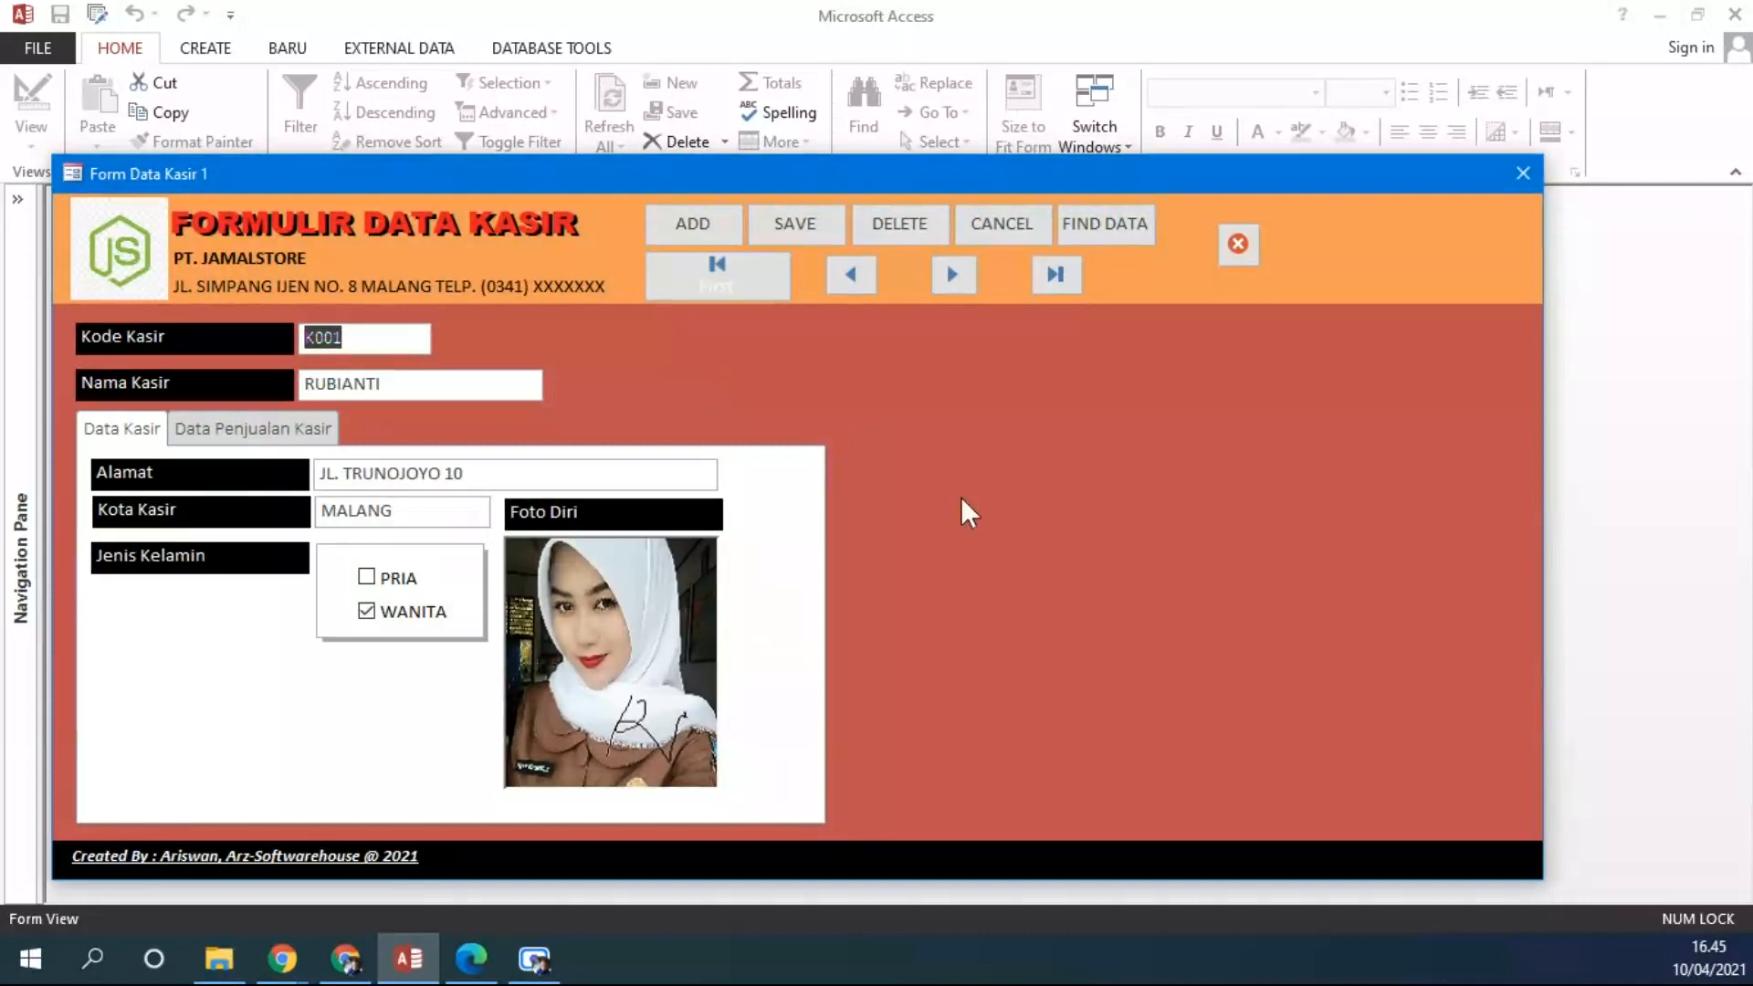
pyautogui.rightClick(1024, 401)
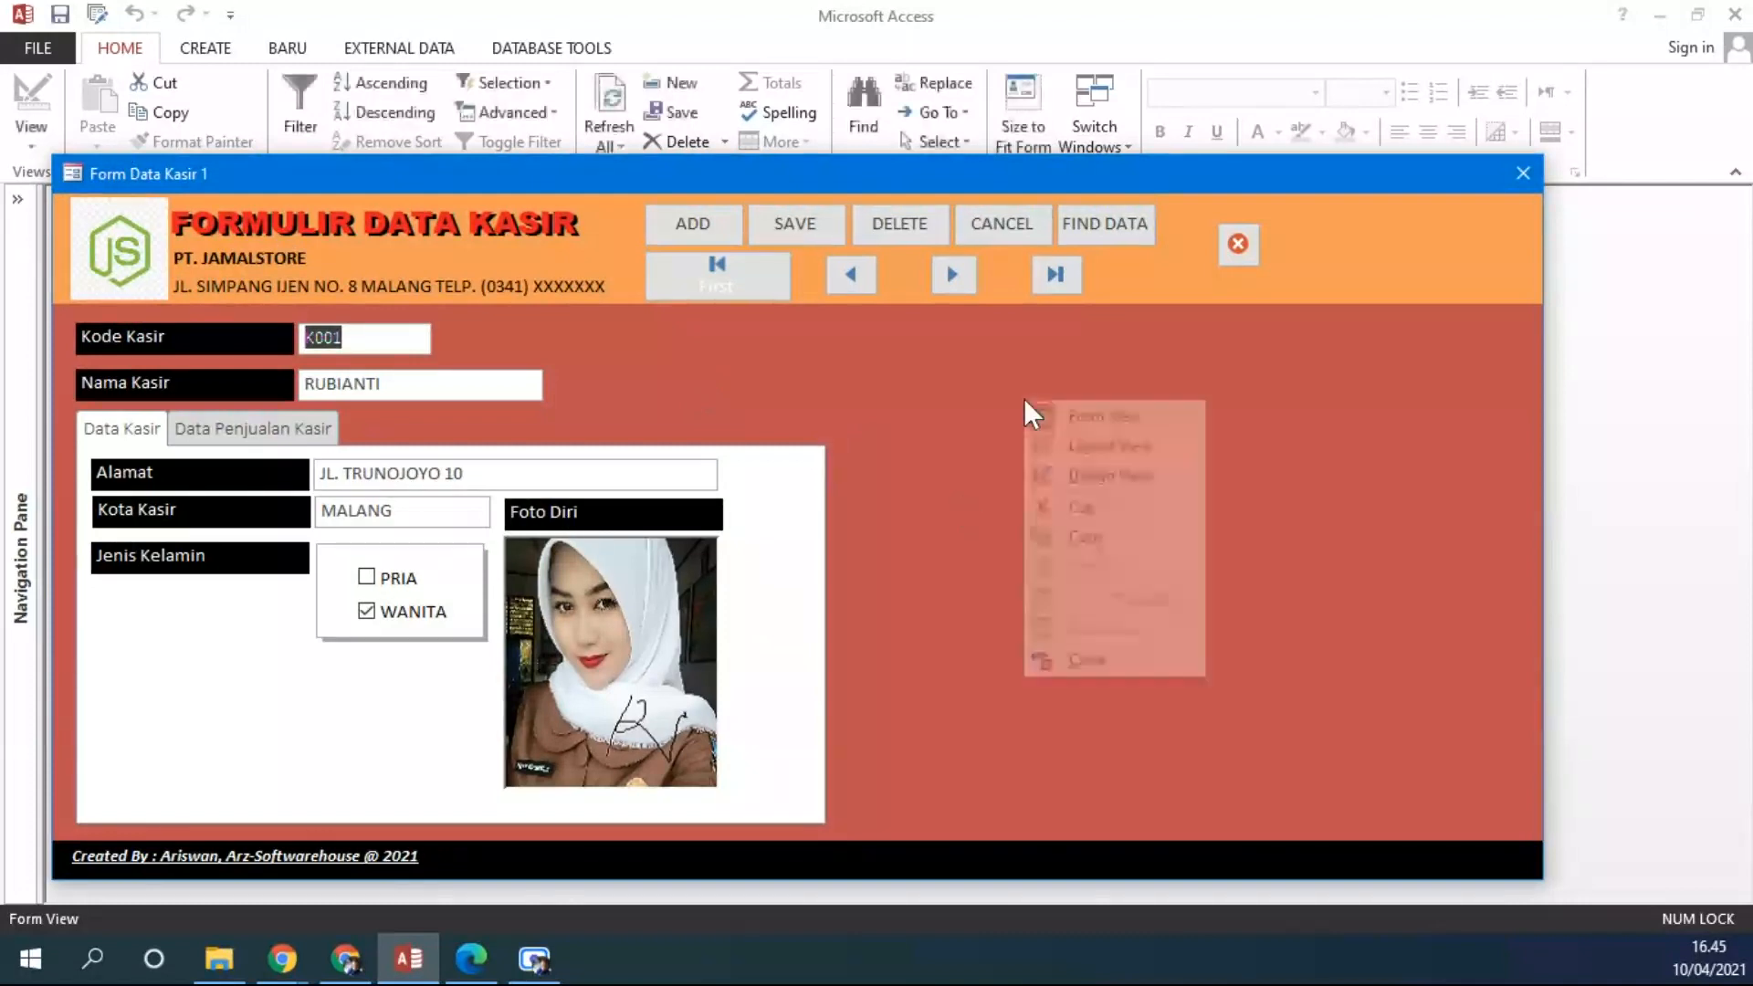
pyautogui.click(1104, 482)
# Step: Widen the photo frame slightly so its edge lines up with the Foto Diri label
pyautogui.scroll(-3, 818, 662)
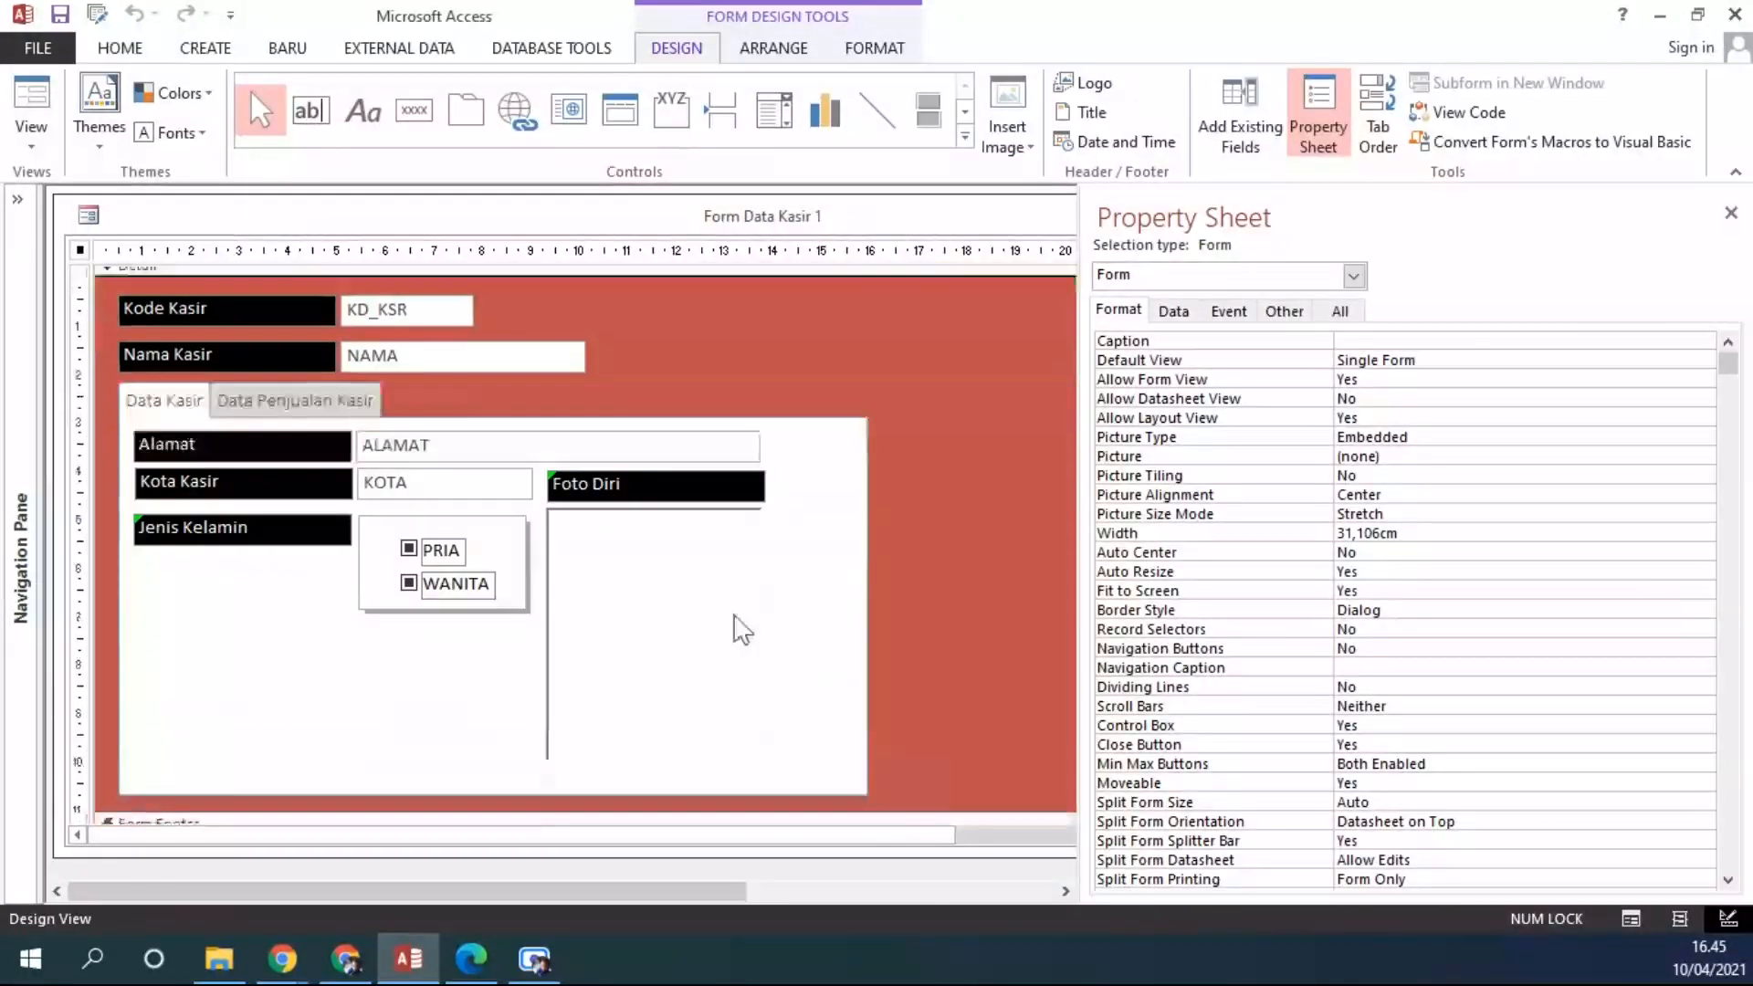
pyautogui.click(760, 632)
pyautogui.moveTo(763, 636); pyautogui.dragTo(766, 634)
# Step: Close the property sheet, maximize the form, and widen the tab control to about the 29 cm mark with the Data Penjualan Kasir page showing
pyautogui.click(1730, 213)
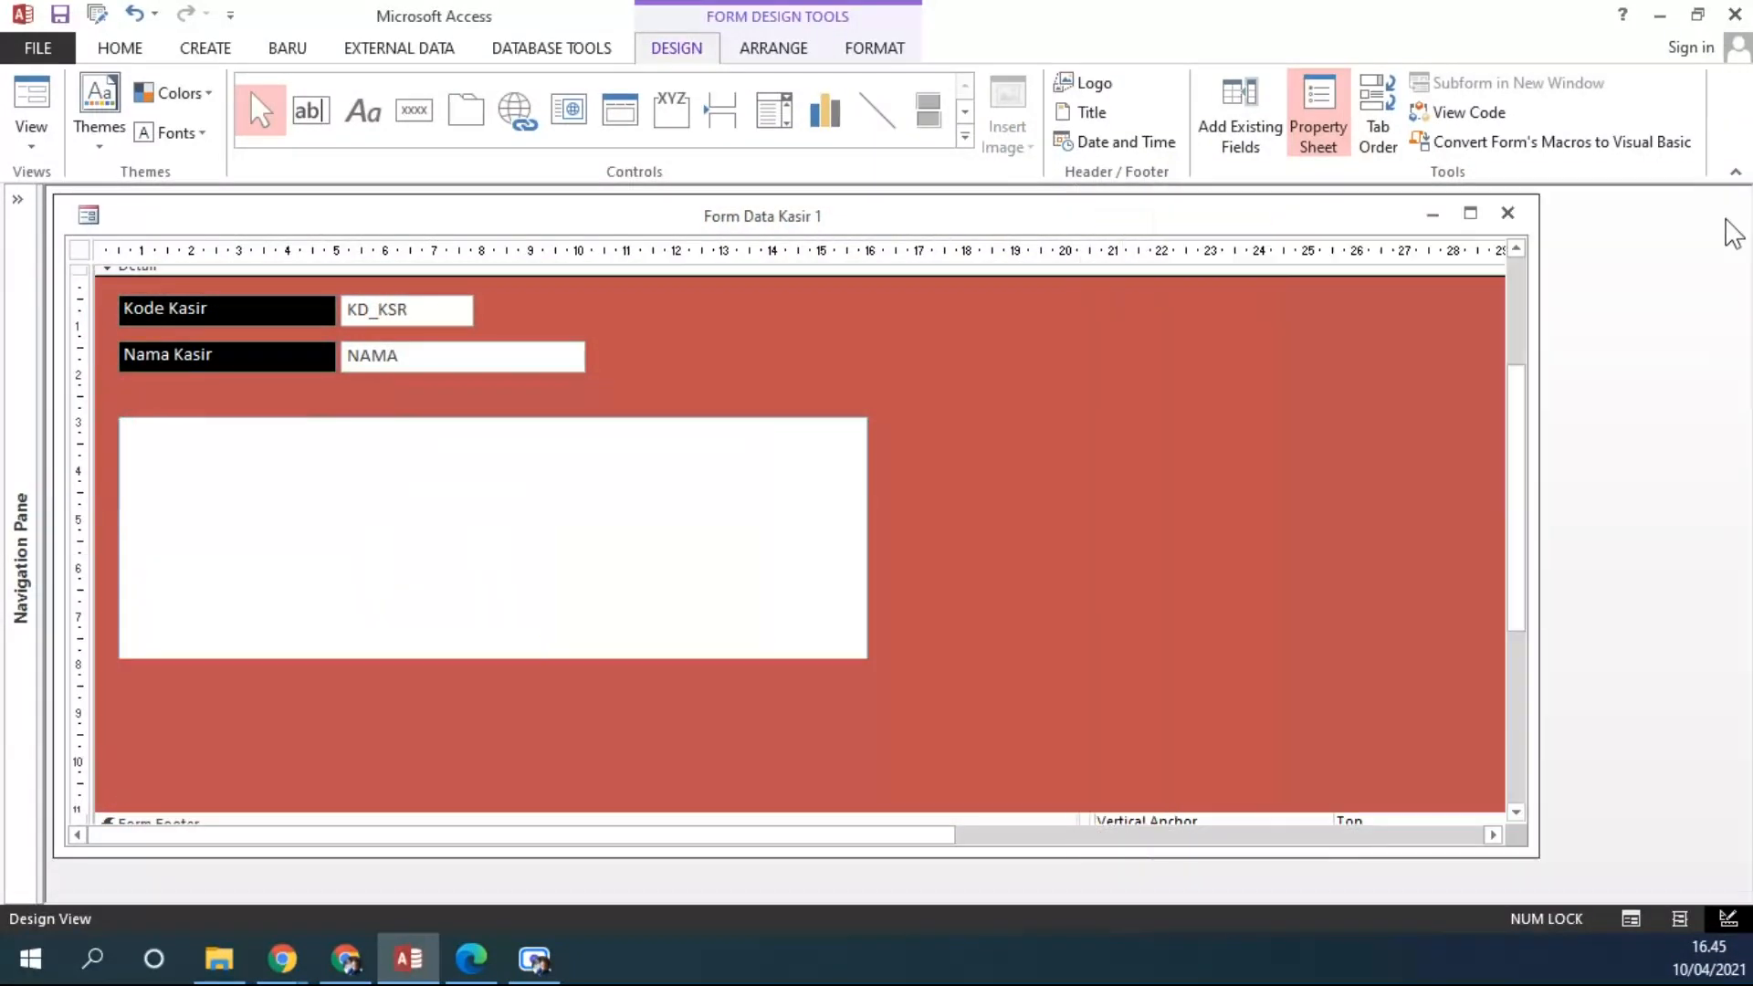
pyautogui.click(1470, 213)
pyautogui.click(840, 500)
pyautogui.click(313, 350)
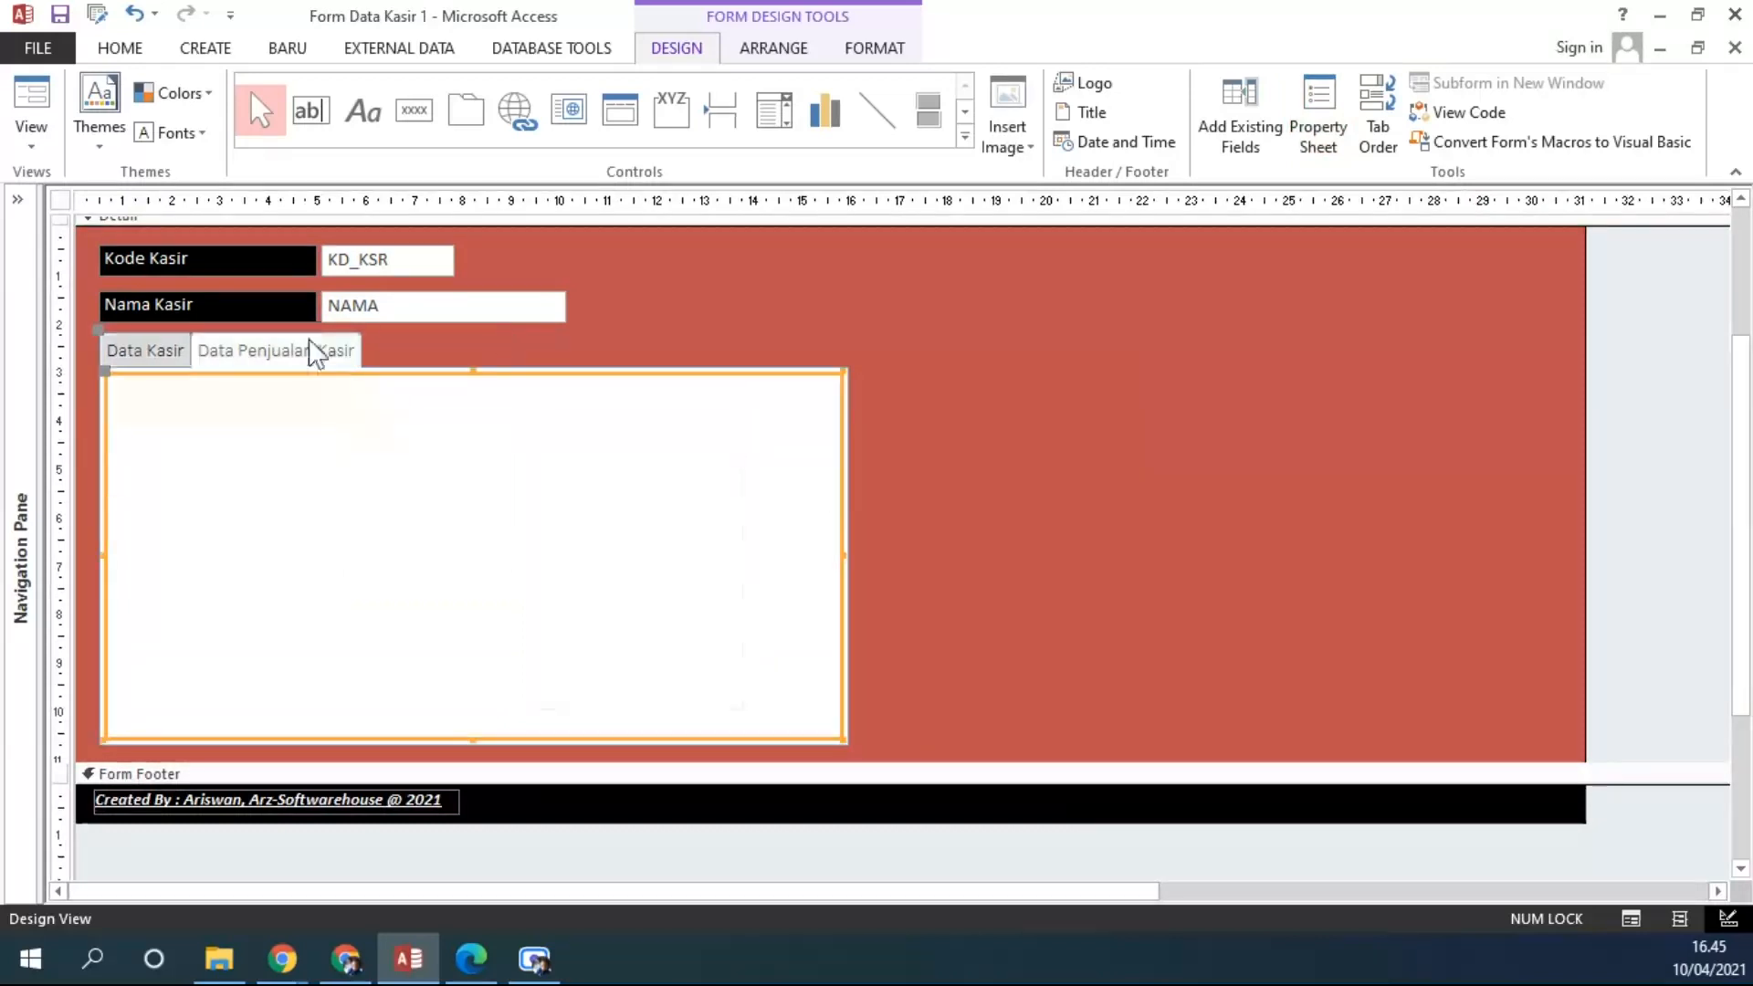
pyautogui.click(527, 358)
pyautogui.moveTo(850, 537); pyautogui.dragTo(1494, 588)
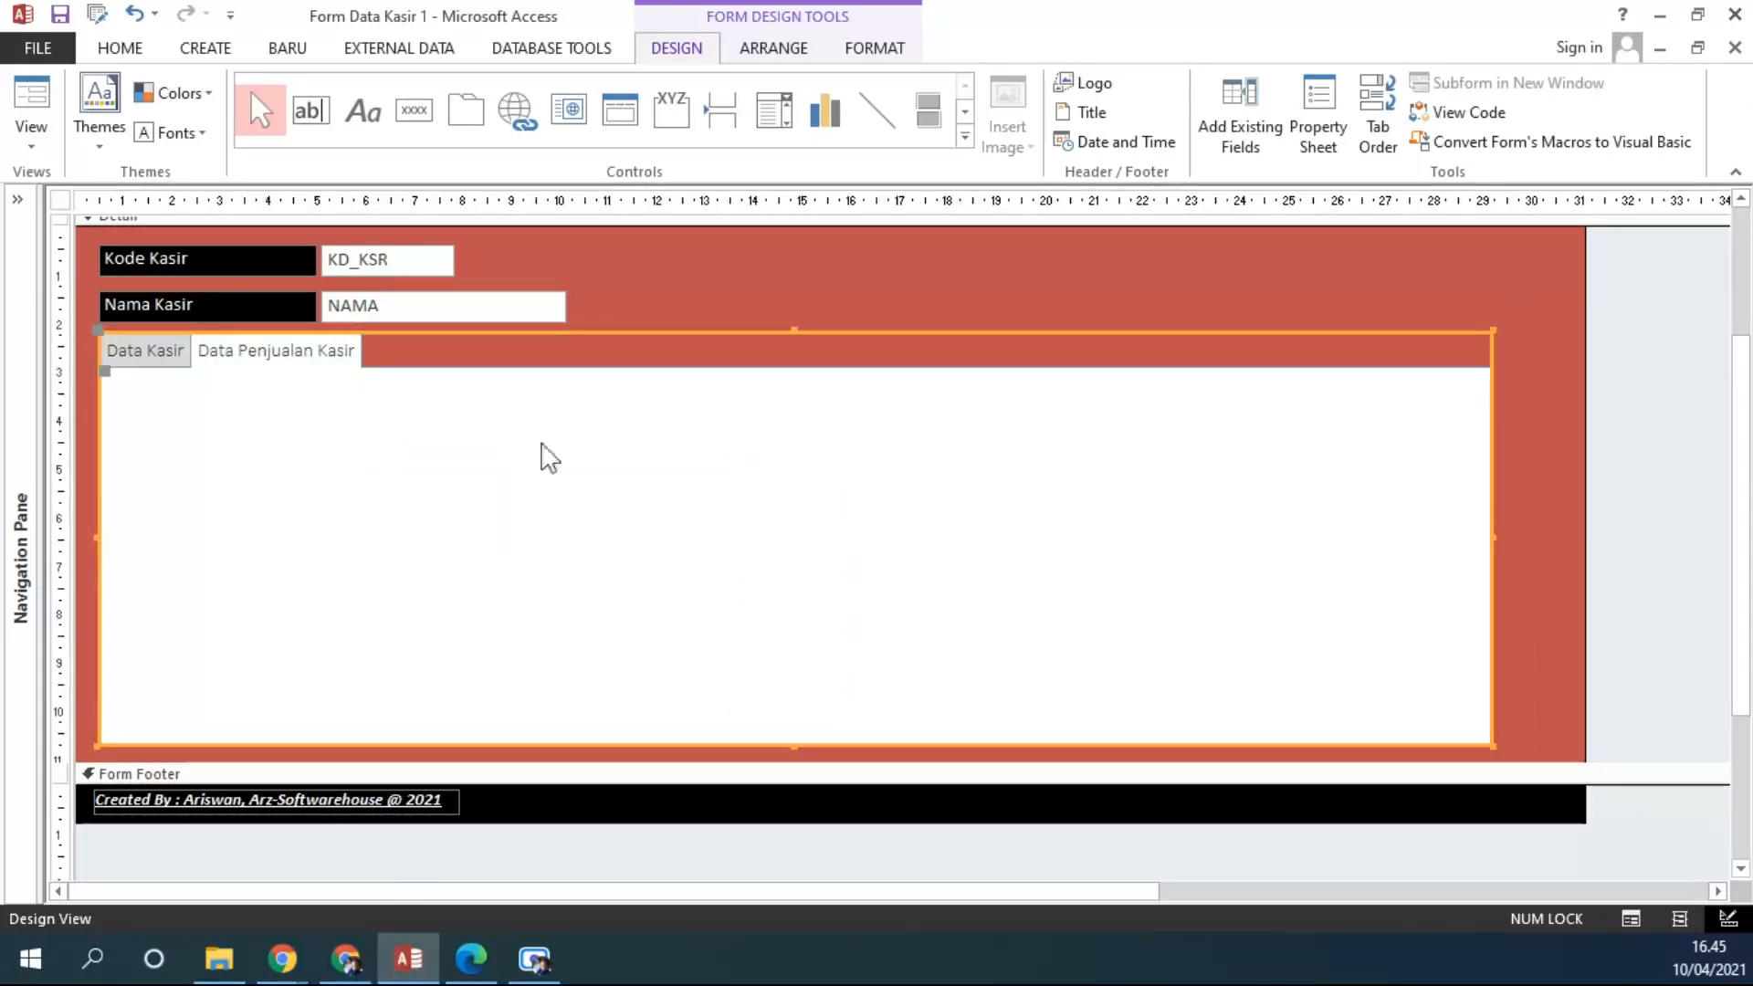
# Step: Open Form Data Kasir from the object list, display its sales form for reference, and close both forms
pyautogui.click(20, 202)
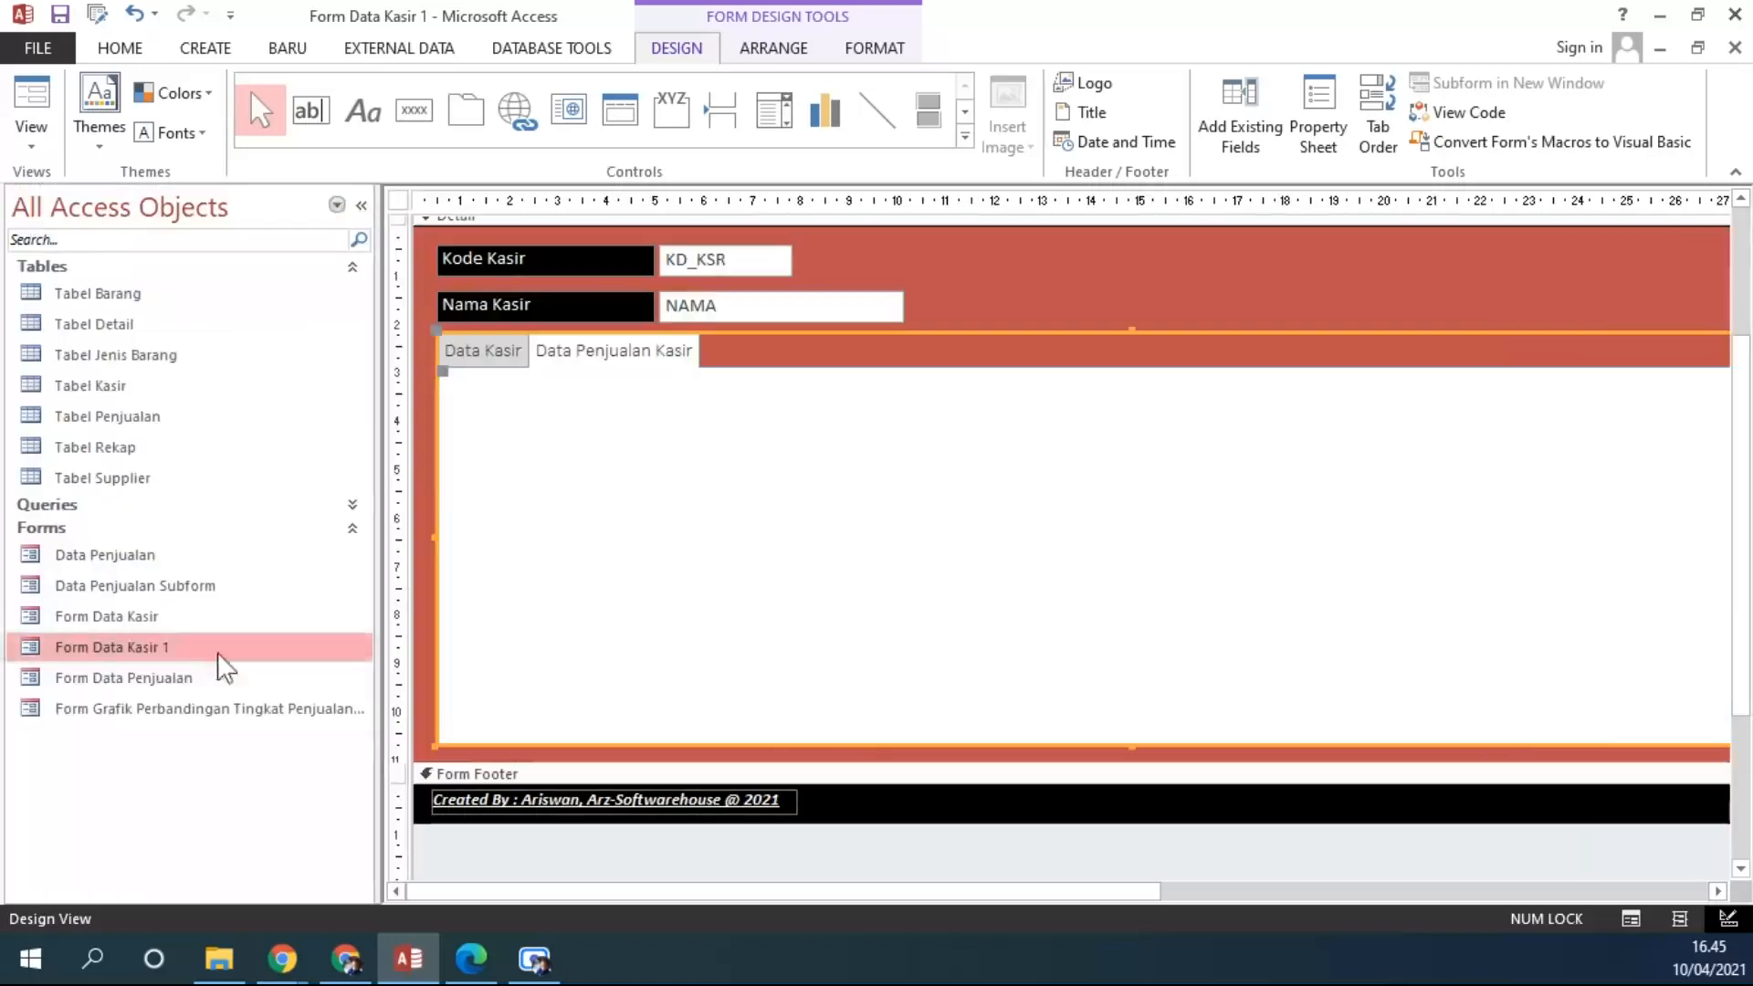
pyautogui.doubleClick(173, 612)
pyautogui.click(493, 645)
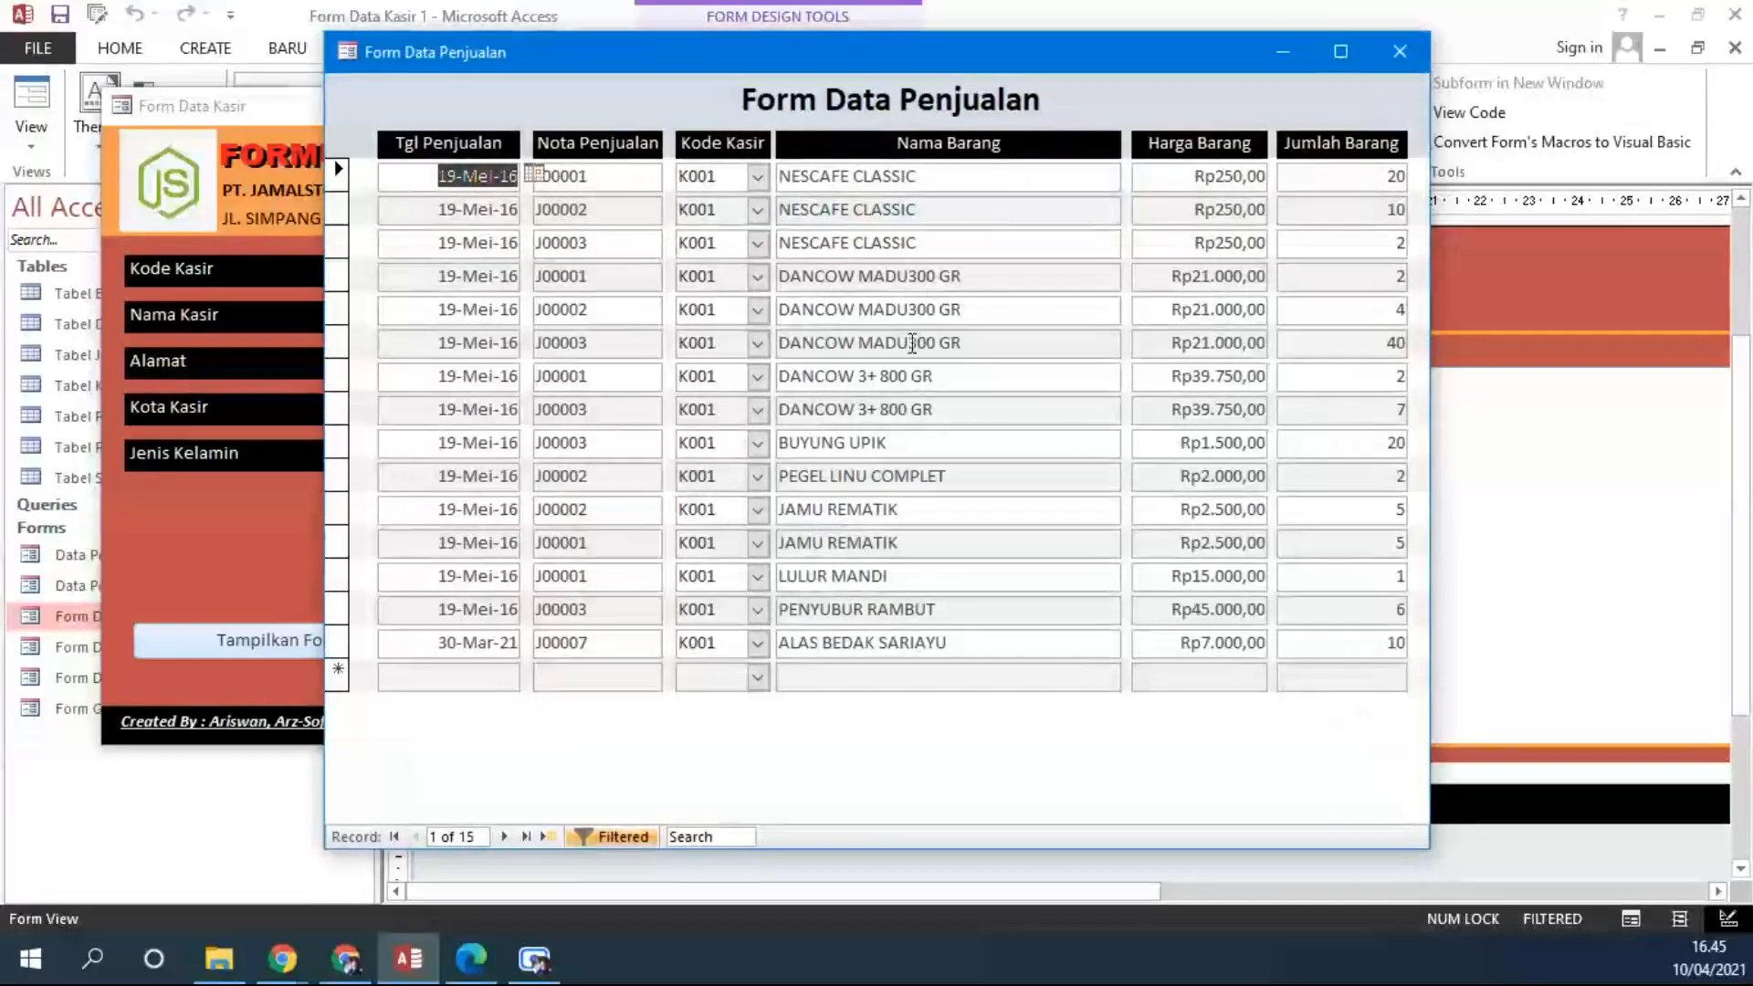
pyautogui.click(1400, 51)
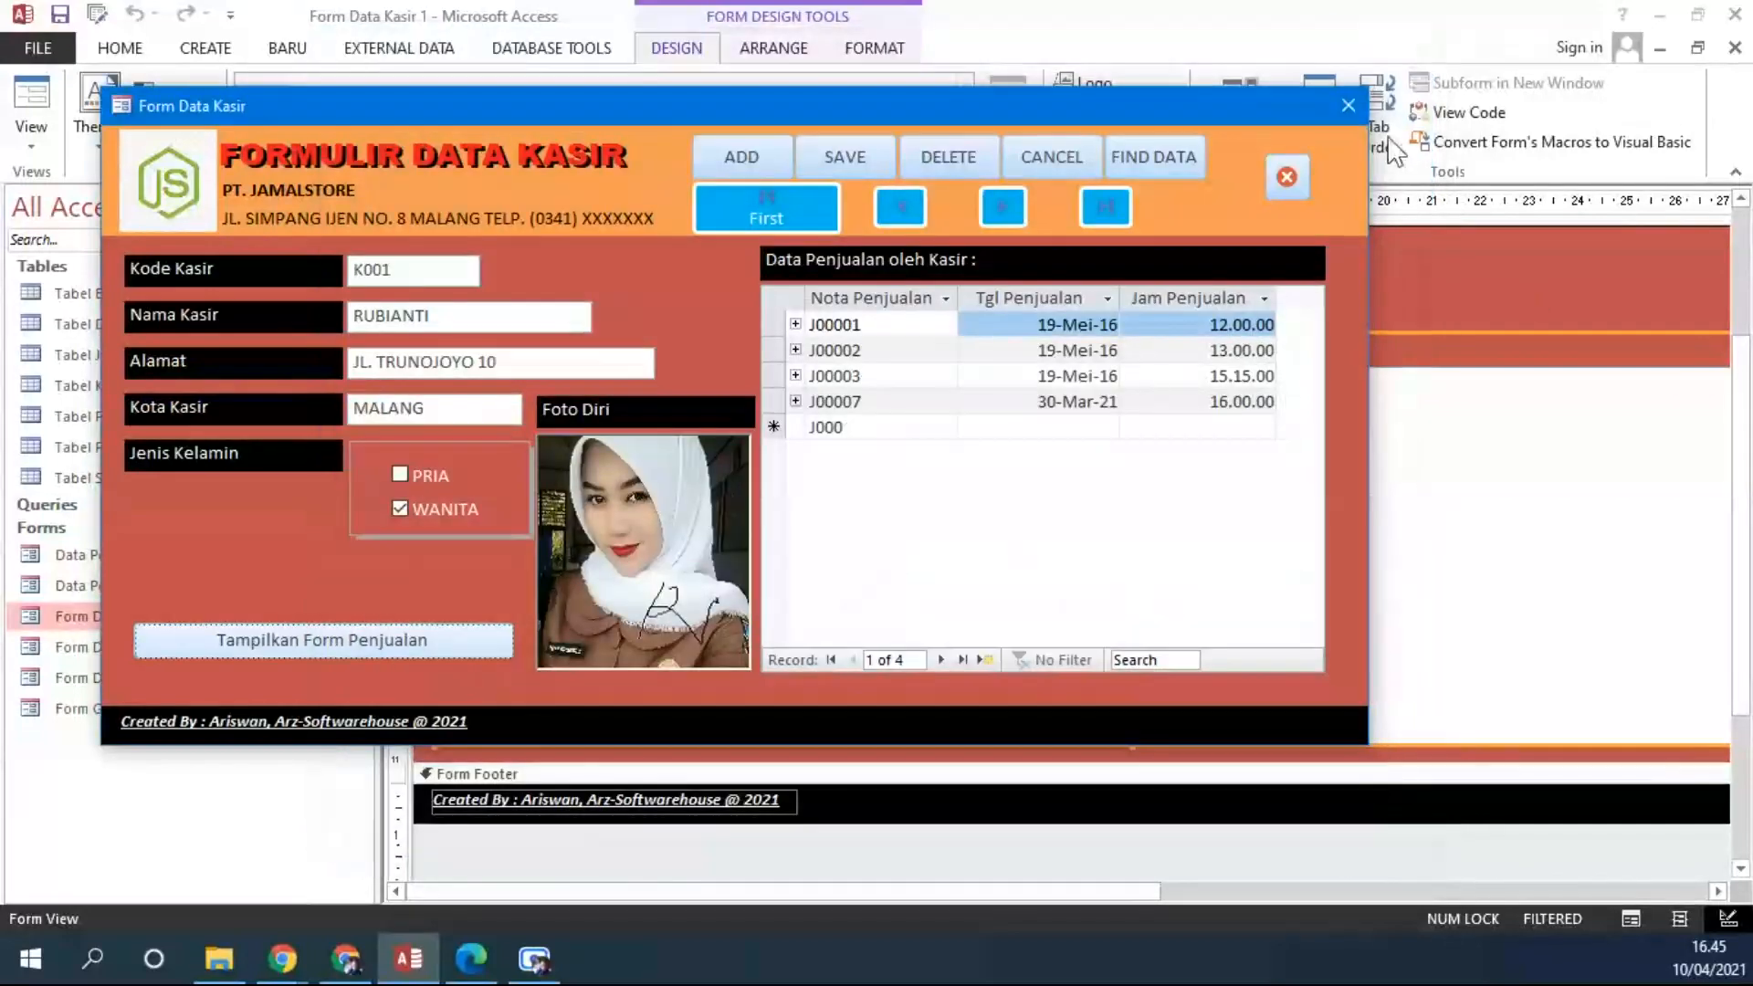
pyautogui.click(1287, 177)
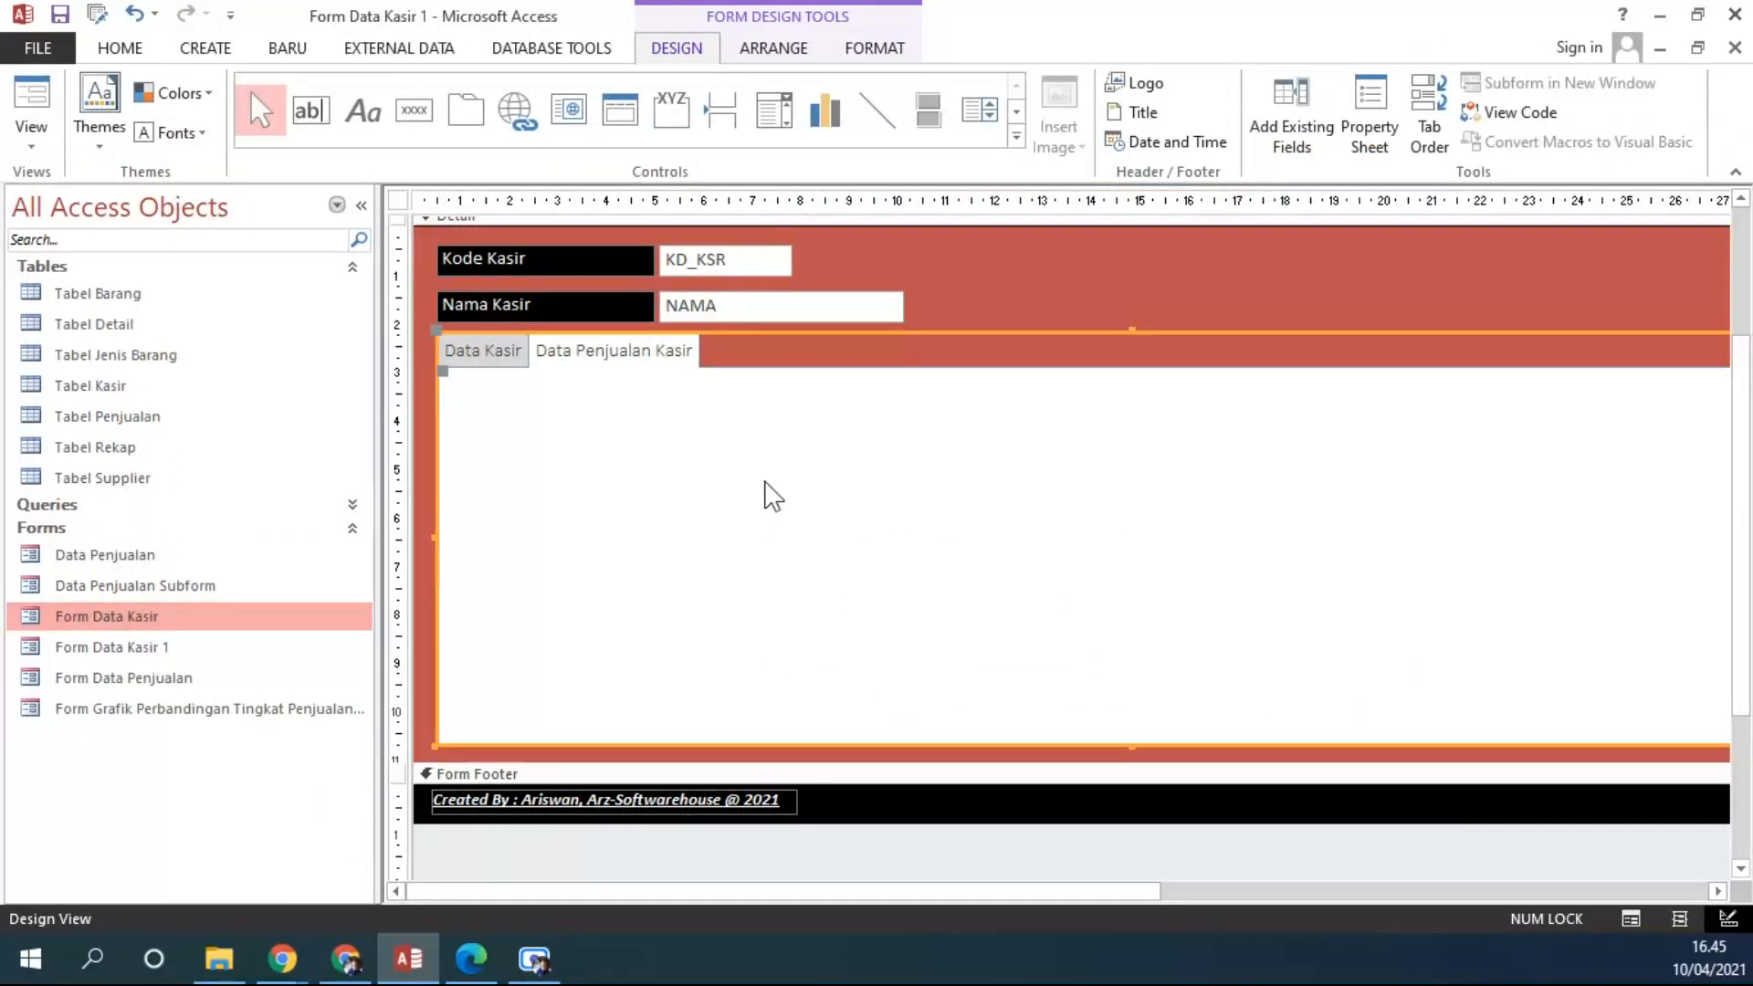
# Step: Draw a subform about 9.6 by 6 cm on the Data Penjualan Kasir page, based on the existing form Form Data Penjualan
pyautogui.click(1016, 137)
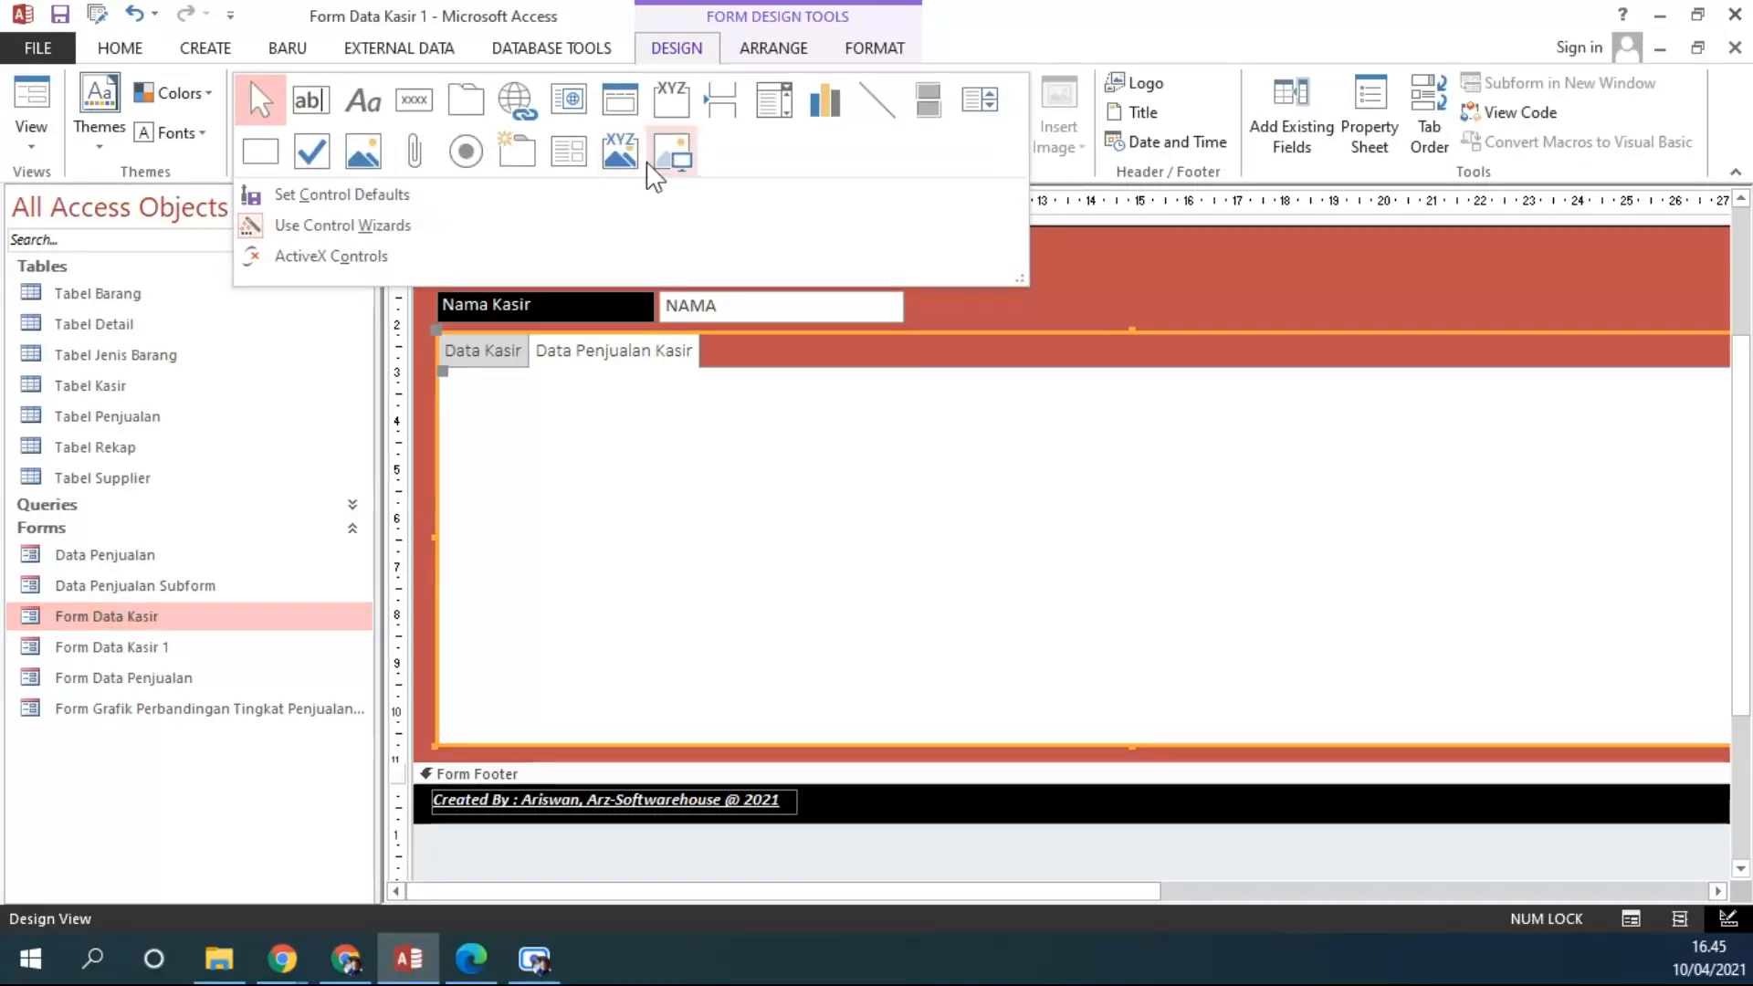
pyautogui.click(568, 157)
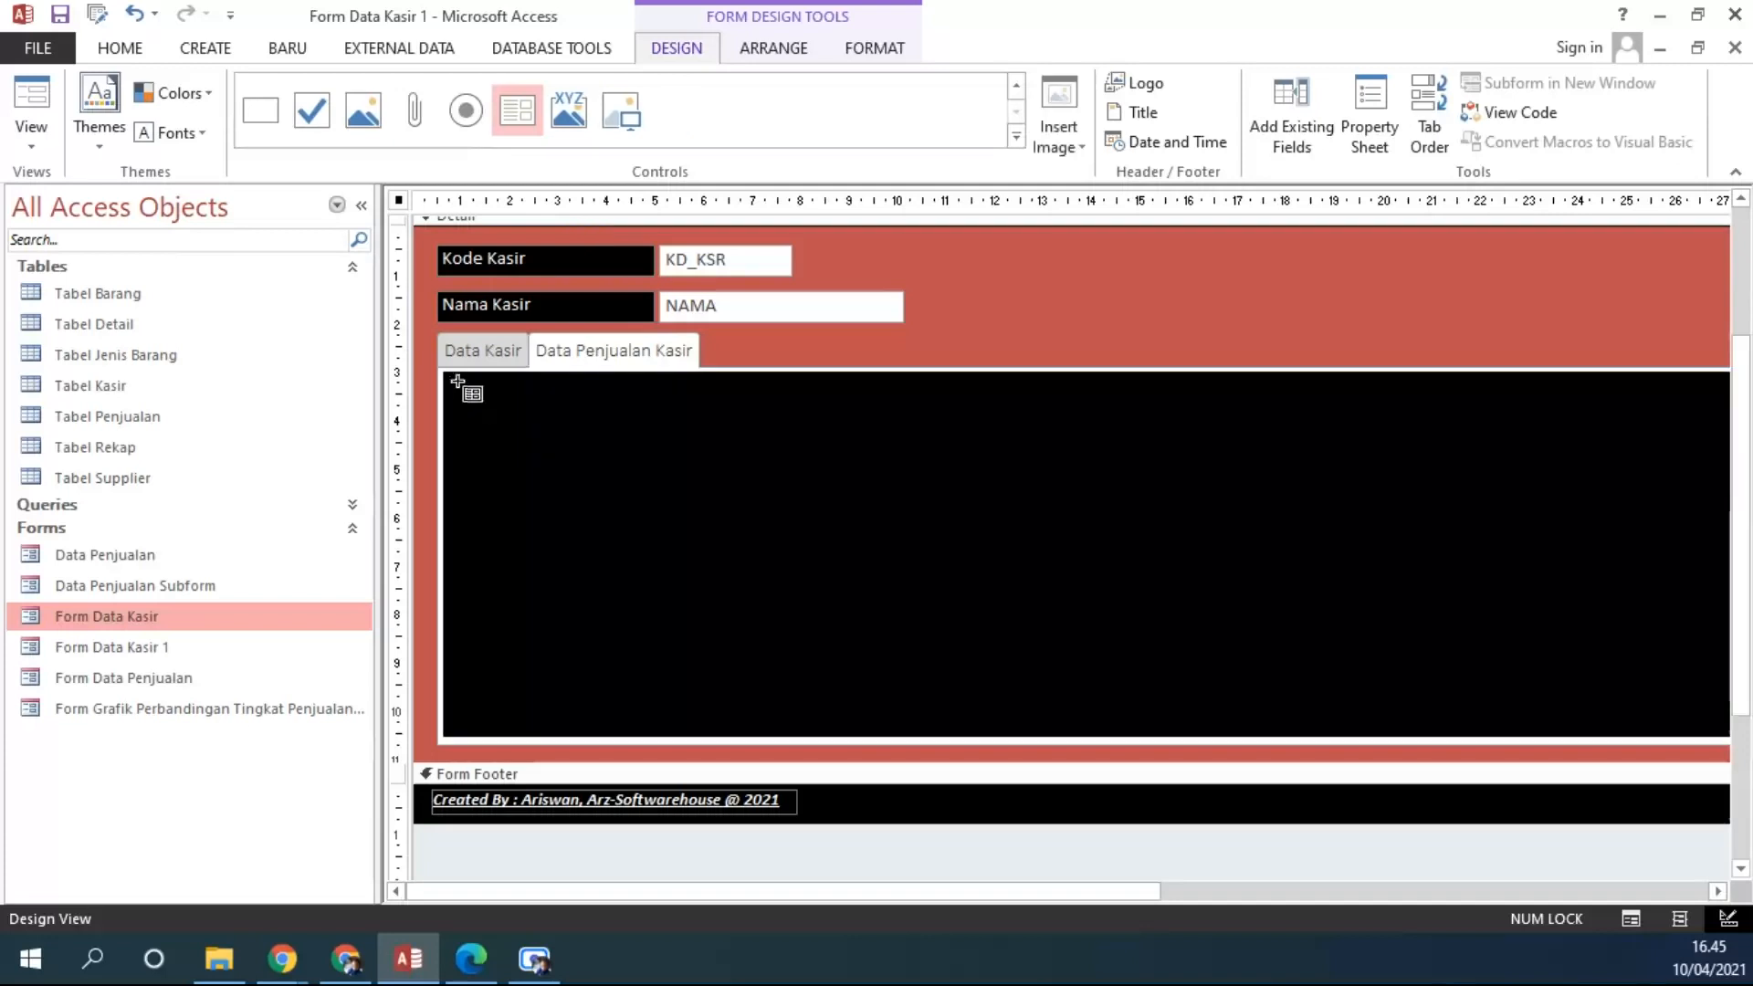
pyautogui.moveTo(451, 381); pyautogui.dragTo(917, 676)
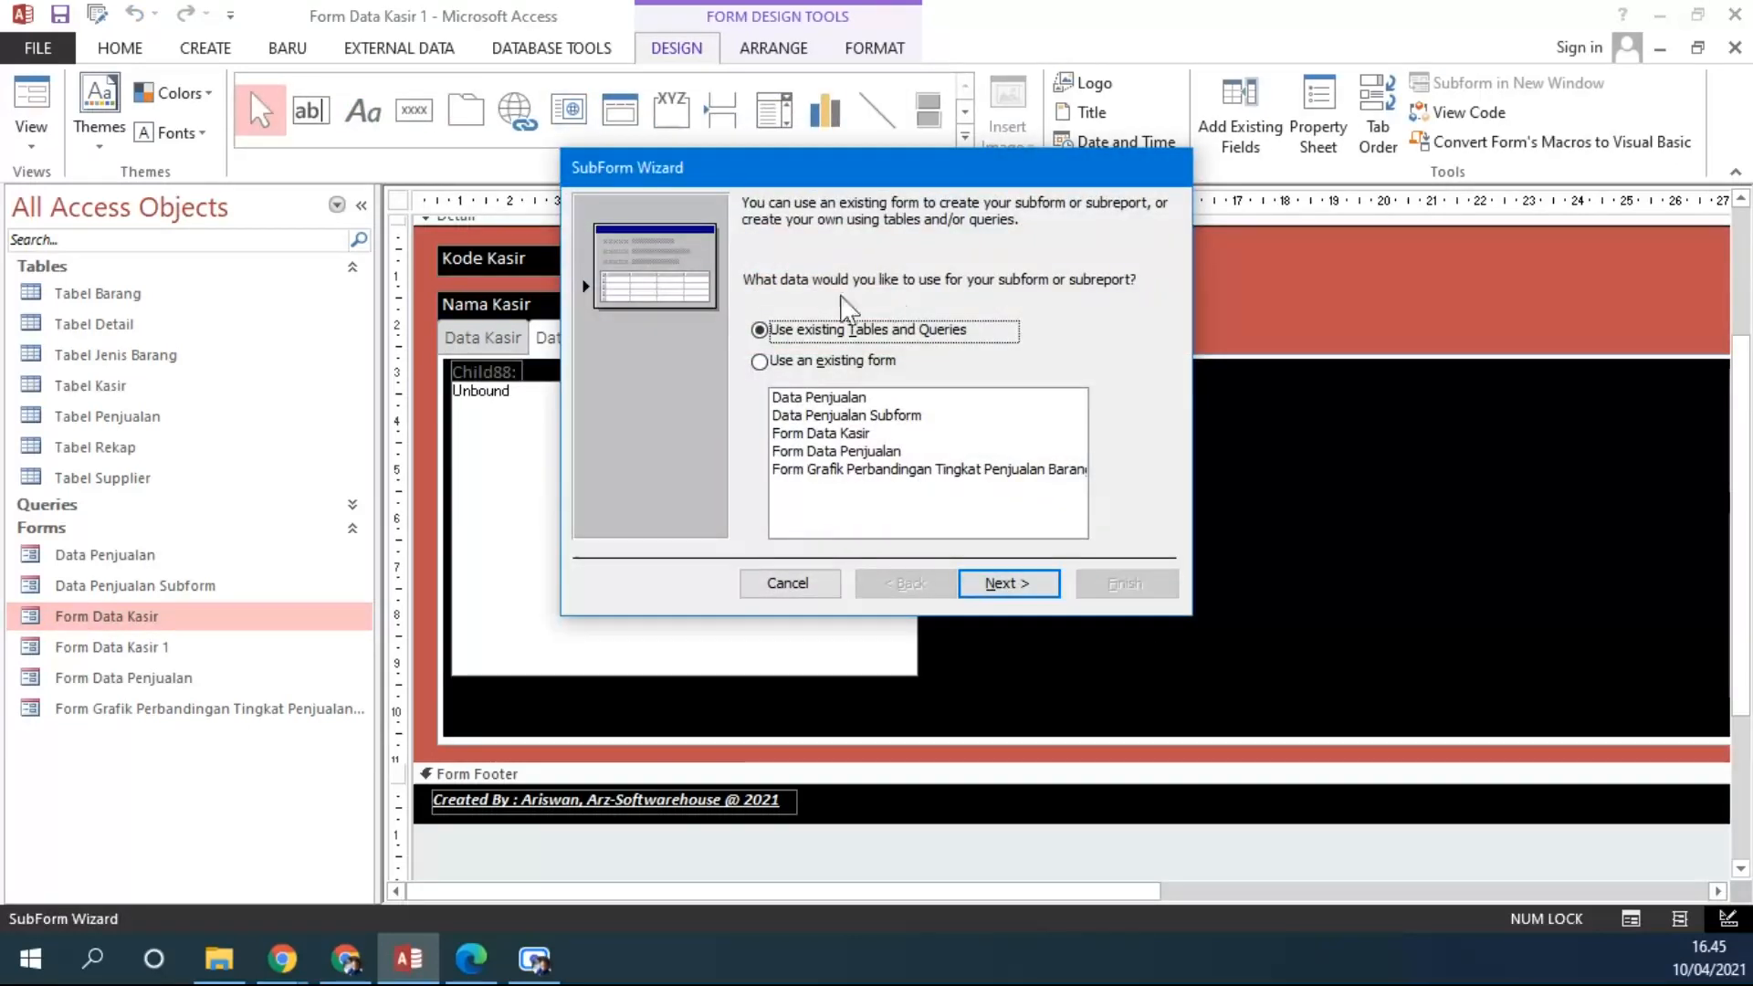
pyautogui.click(869, 454)
pyautogui.click(1003, 584)
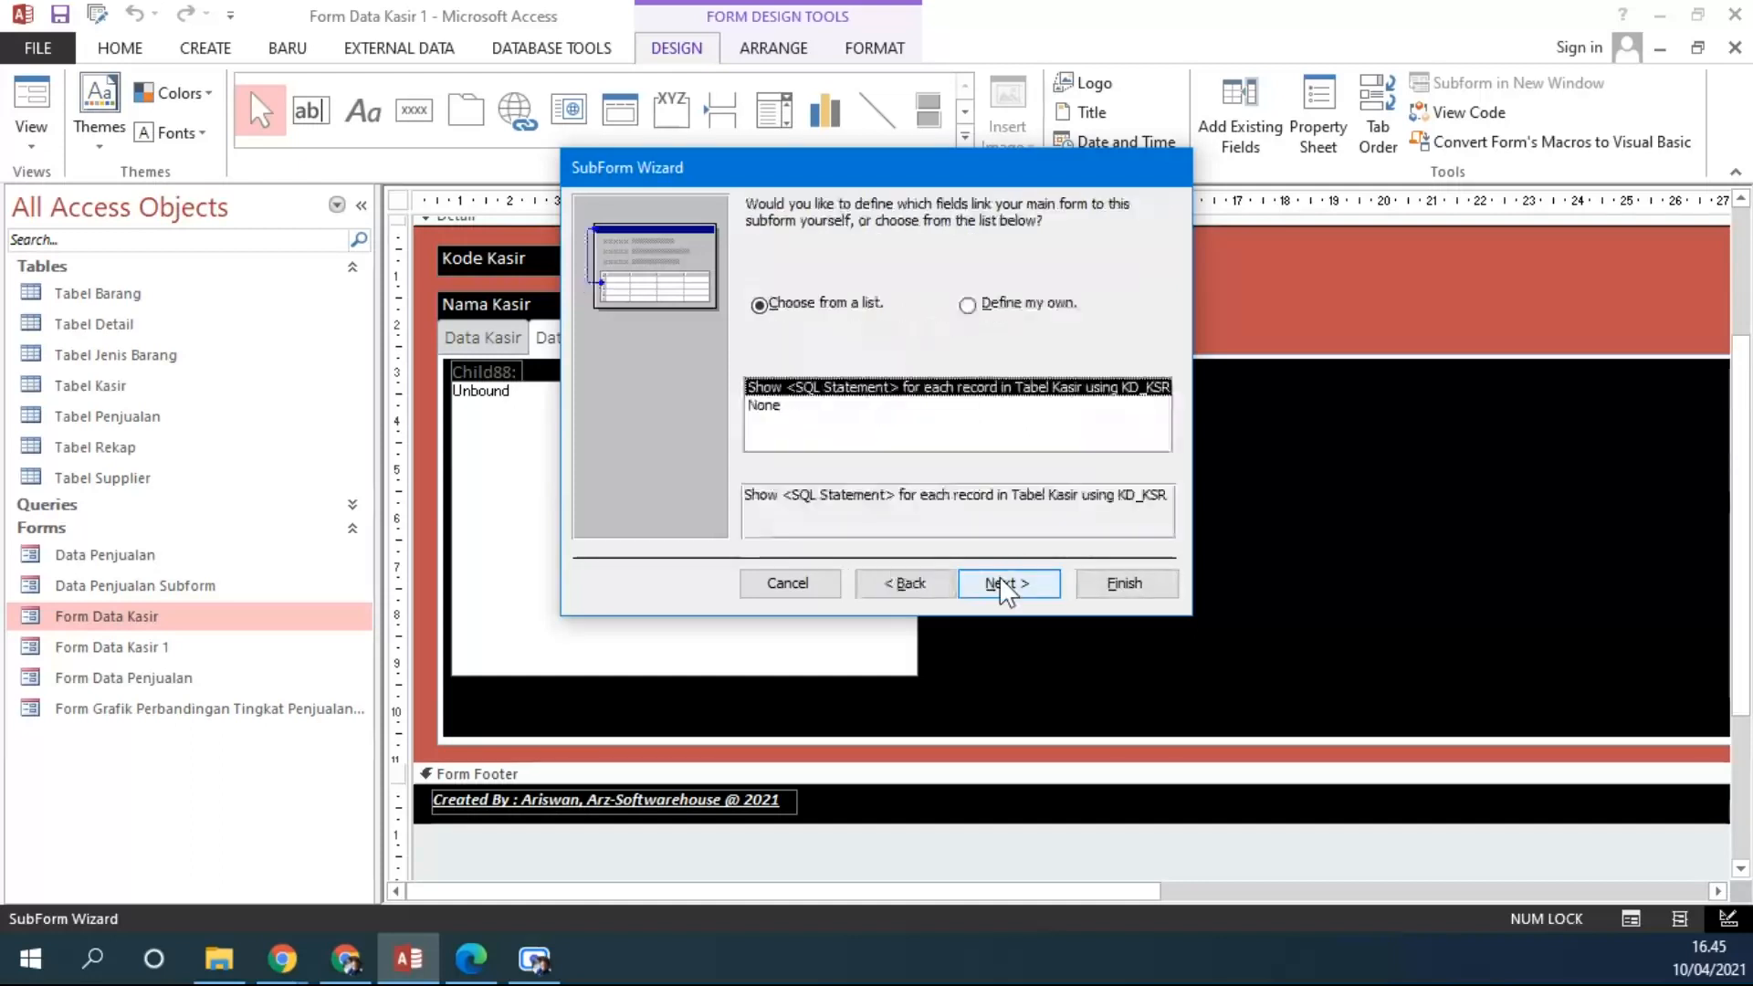
# Step: Define the subform link manually with KD_KSR as both the form and subform field, and continue to the wizard's naming page
pyautogui.moveTo(882, 169); pyautogui.dragTo(559, 177)
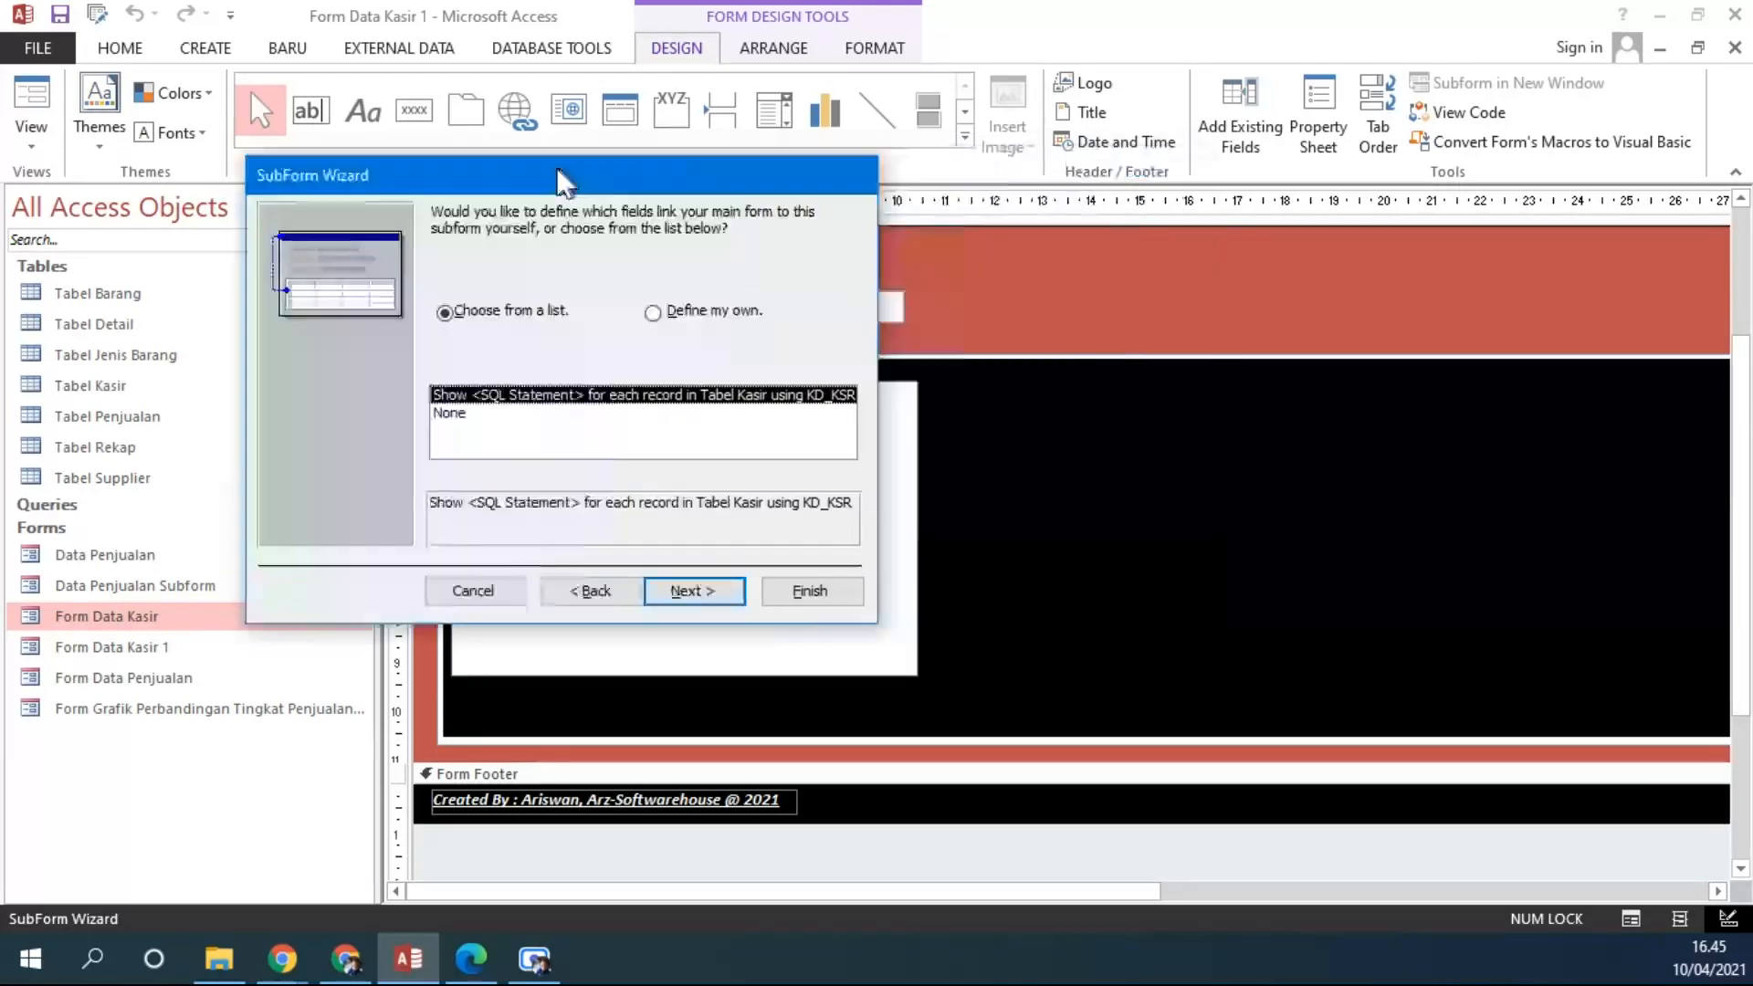
pyautogui.moveTo(666, 172); pyautogui.dragTo(1442, 269)
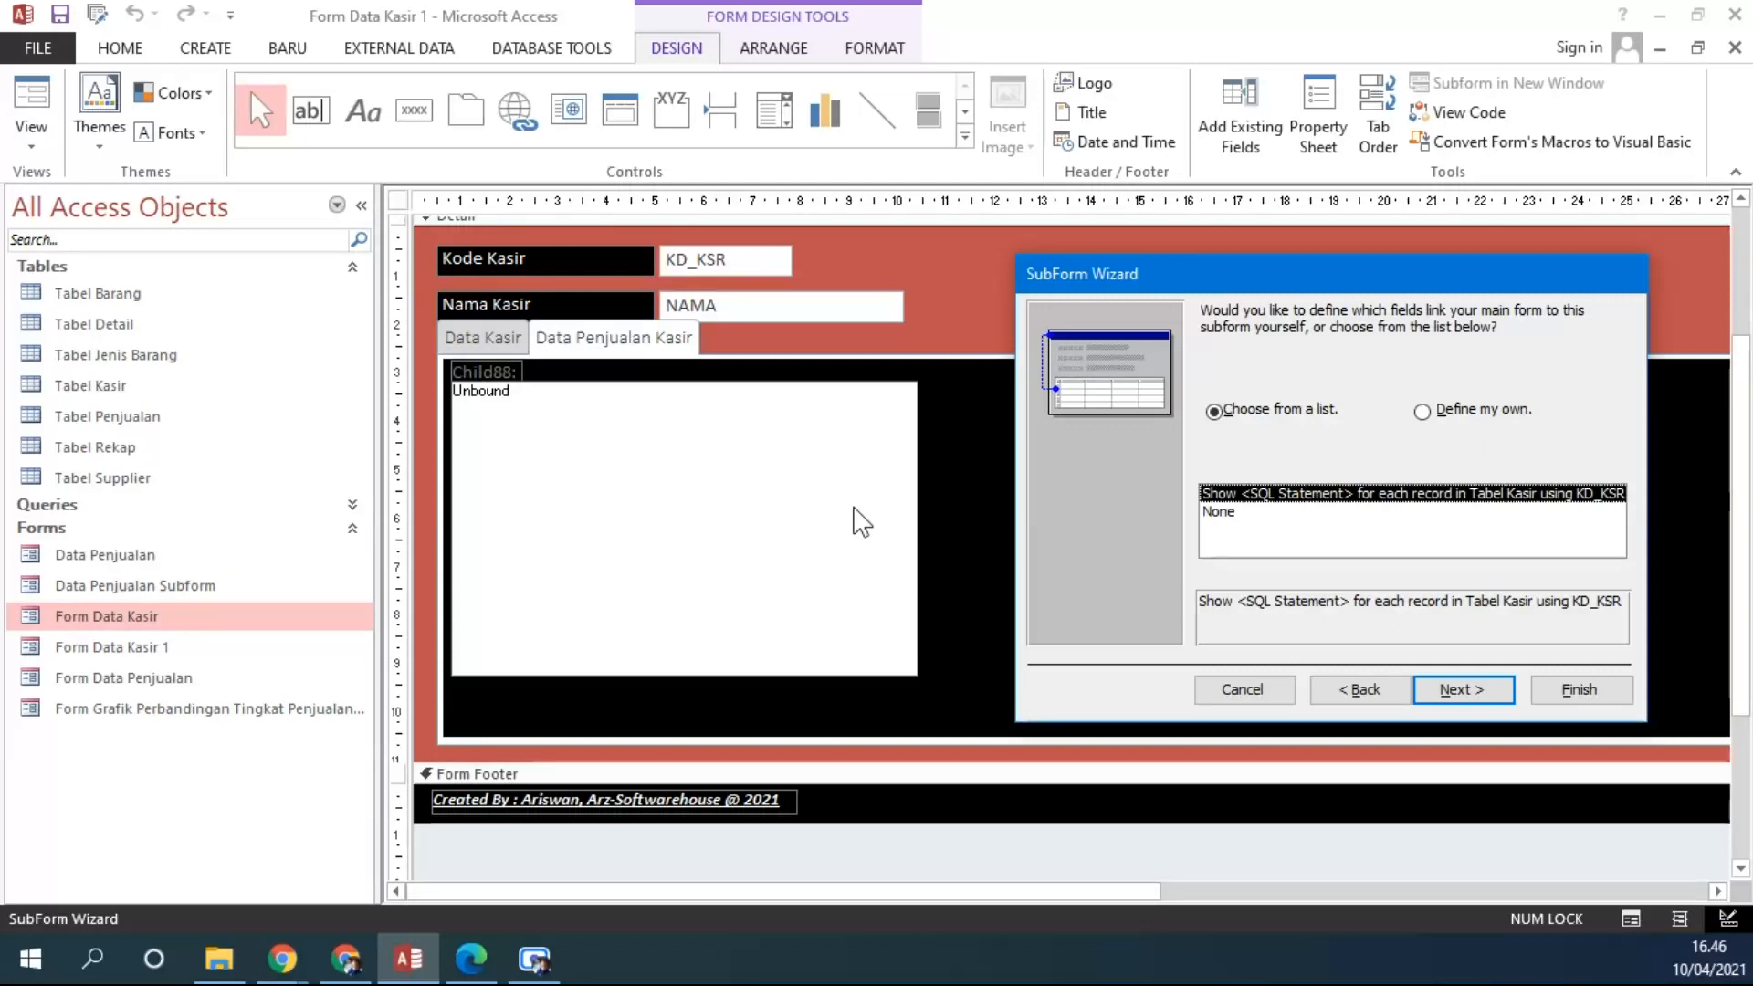
pyautogui.moveTo(1305, 272); pyautogui.dragTo(744, 185)
pyautogui.click(862, 322)
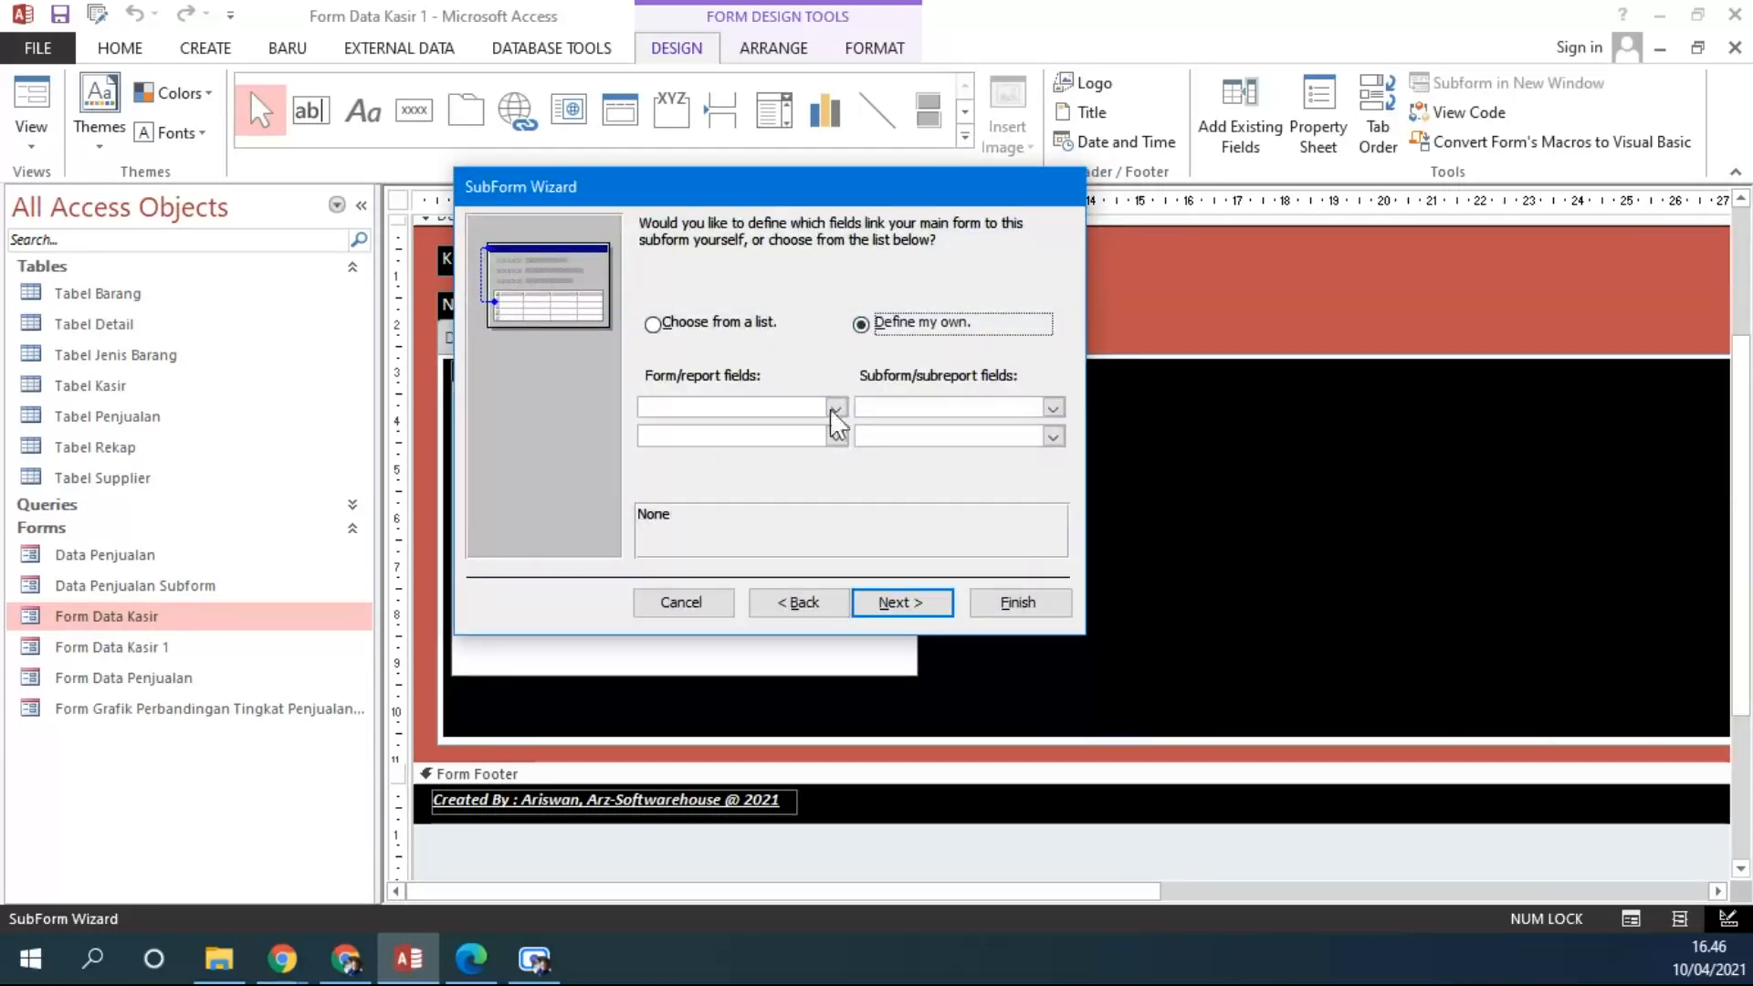
pyautogui.click(836, 407)
pyautogui.click(723, 447)
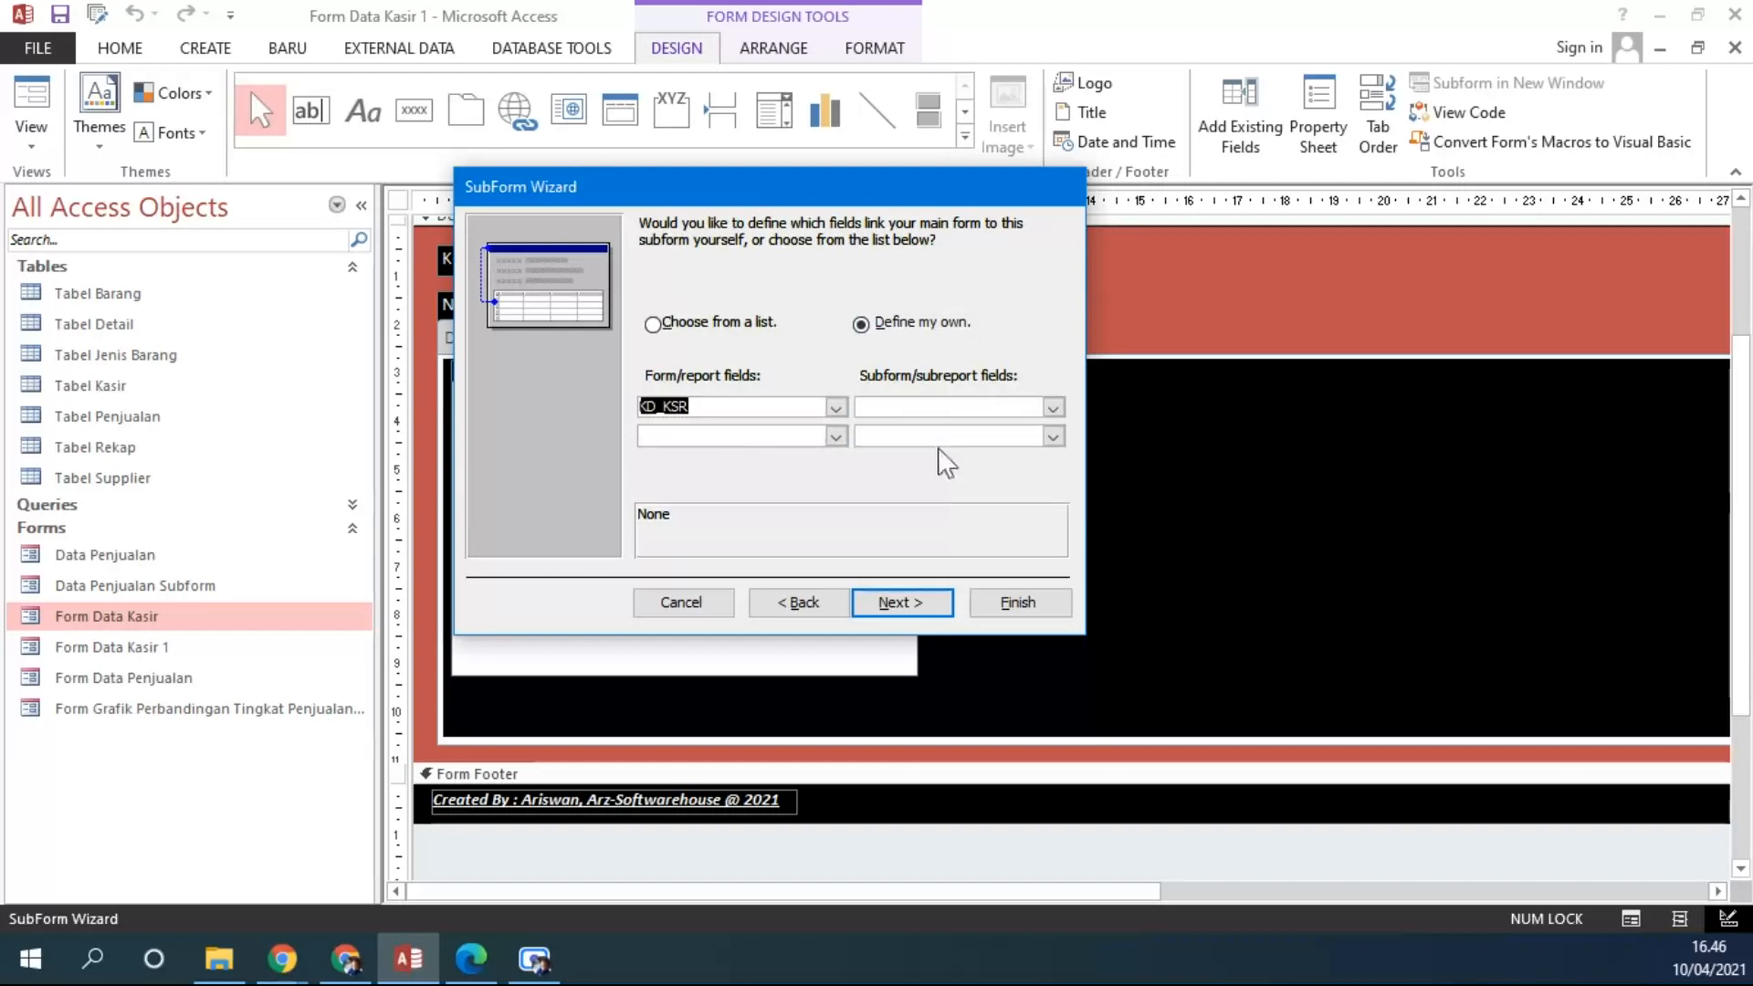
pyautogui.click(1054, 409)
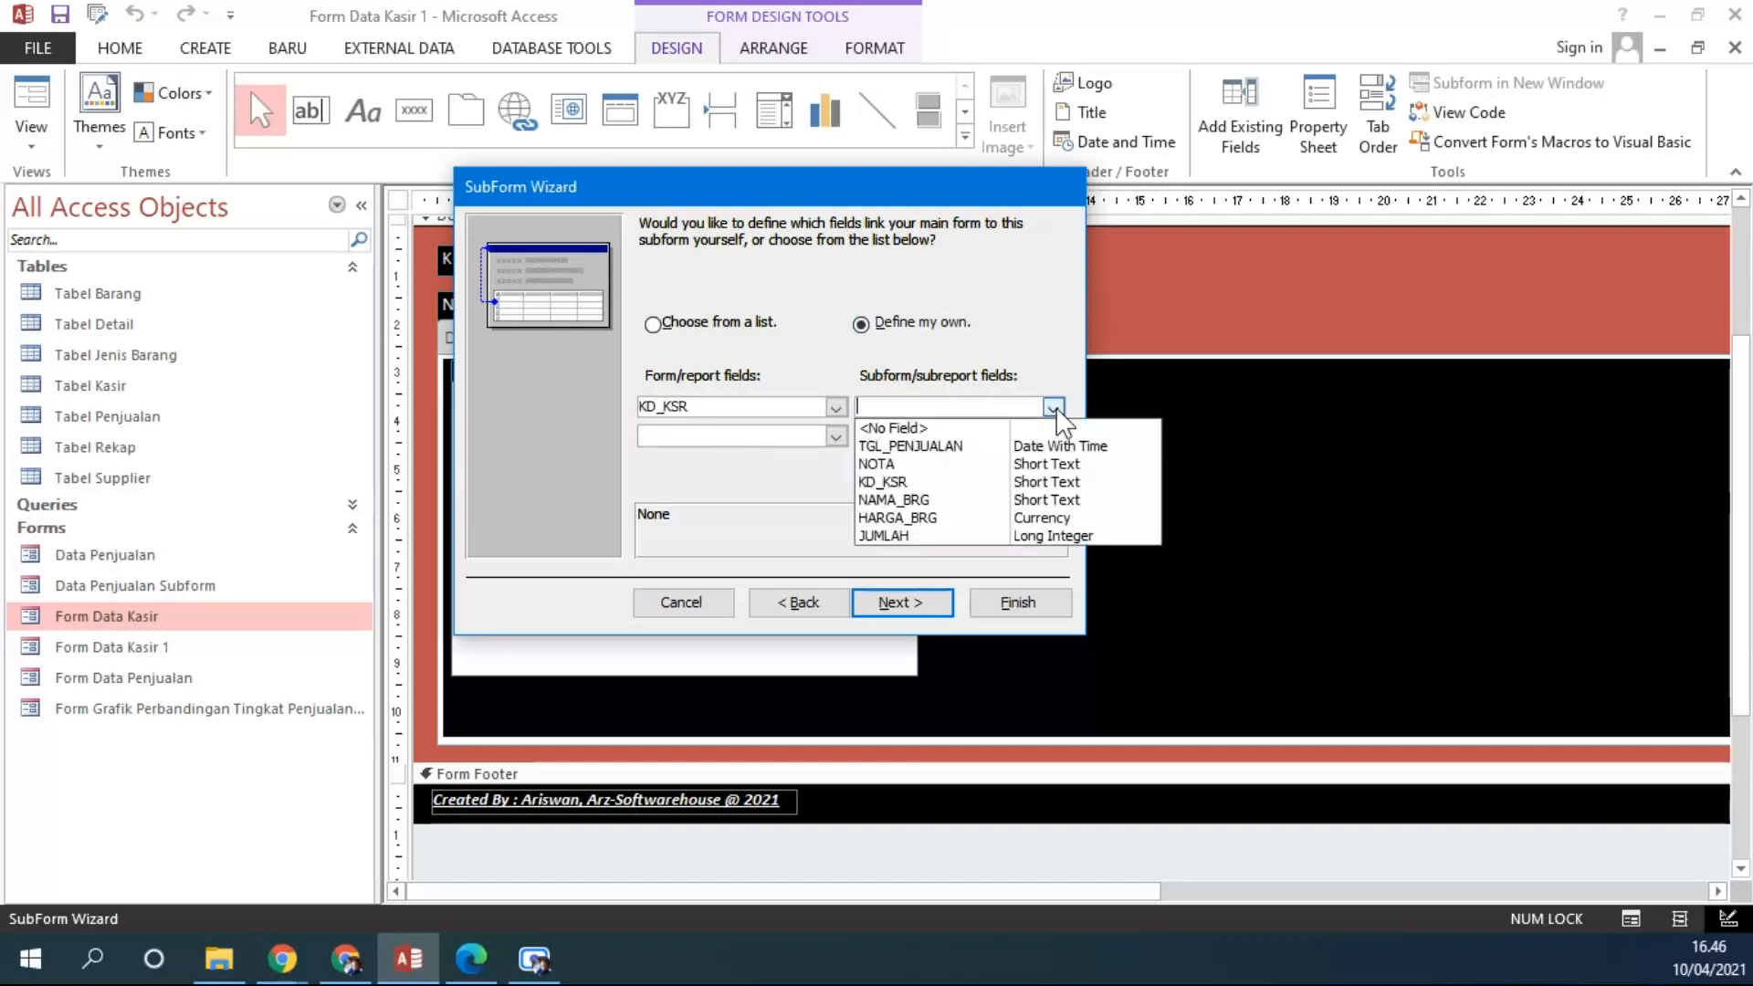
pyautogui.click(901, 484)
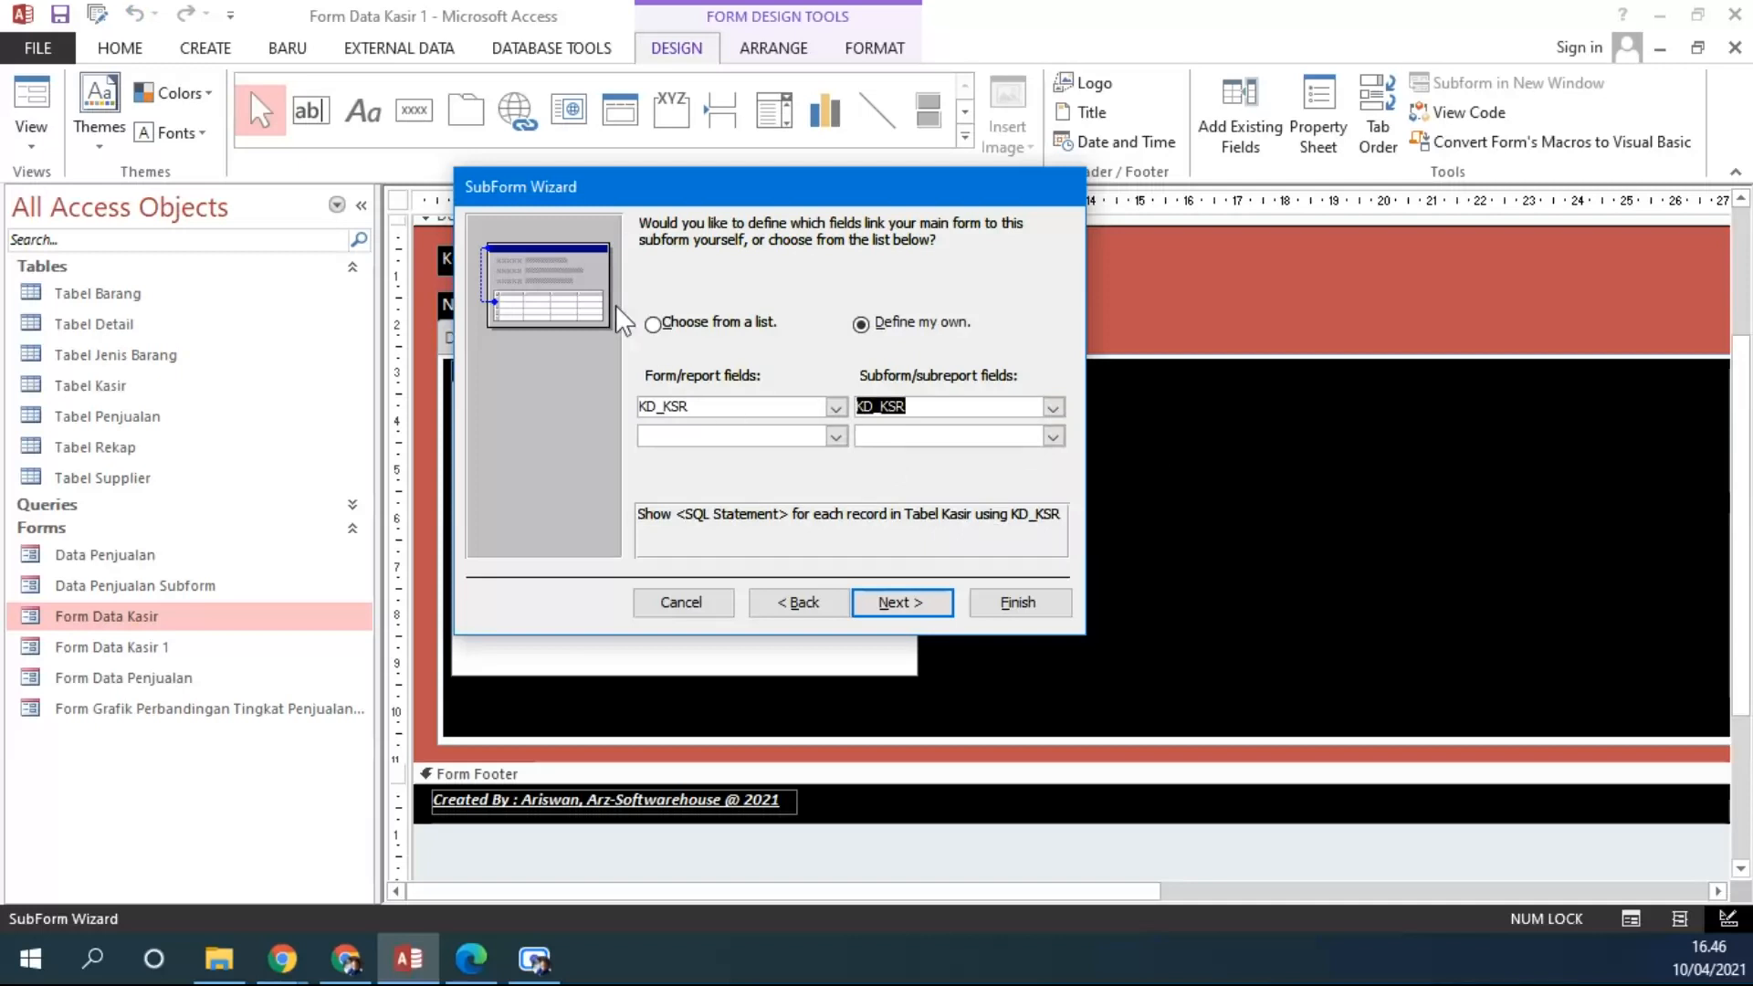
pyautogui.click(909, 603)
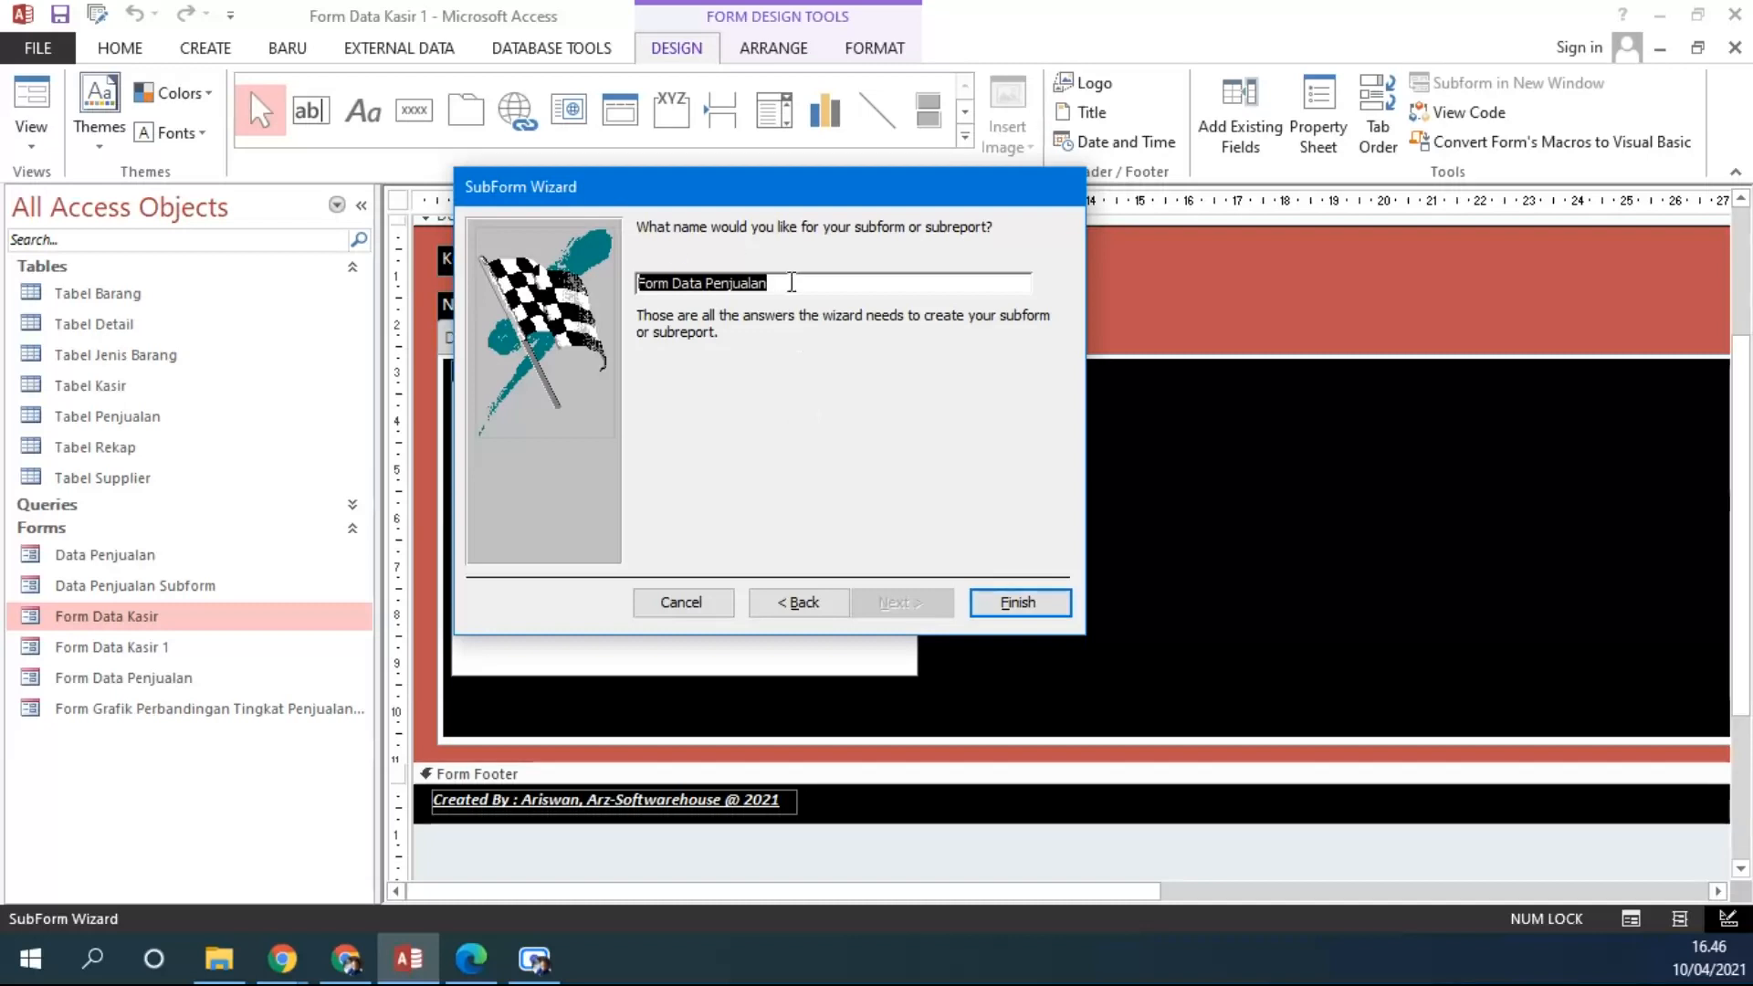
# Step: Name the subform Form Data Penjualan Subform and finish the subform wizard
pyautogui.moveTo(799, 187); pyautogui.dragTo(1016, 178)
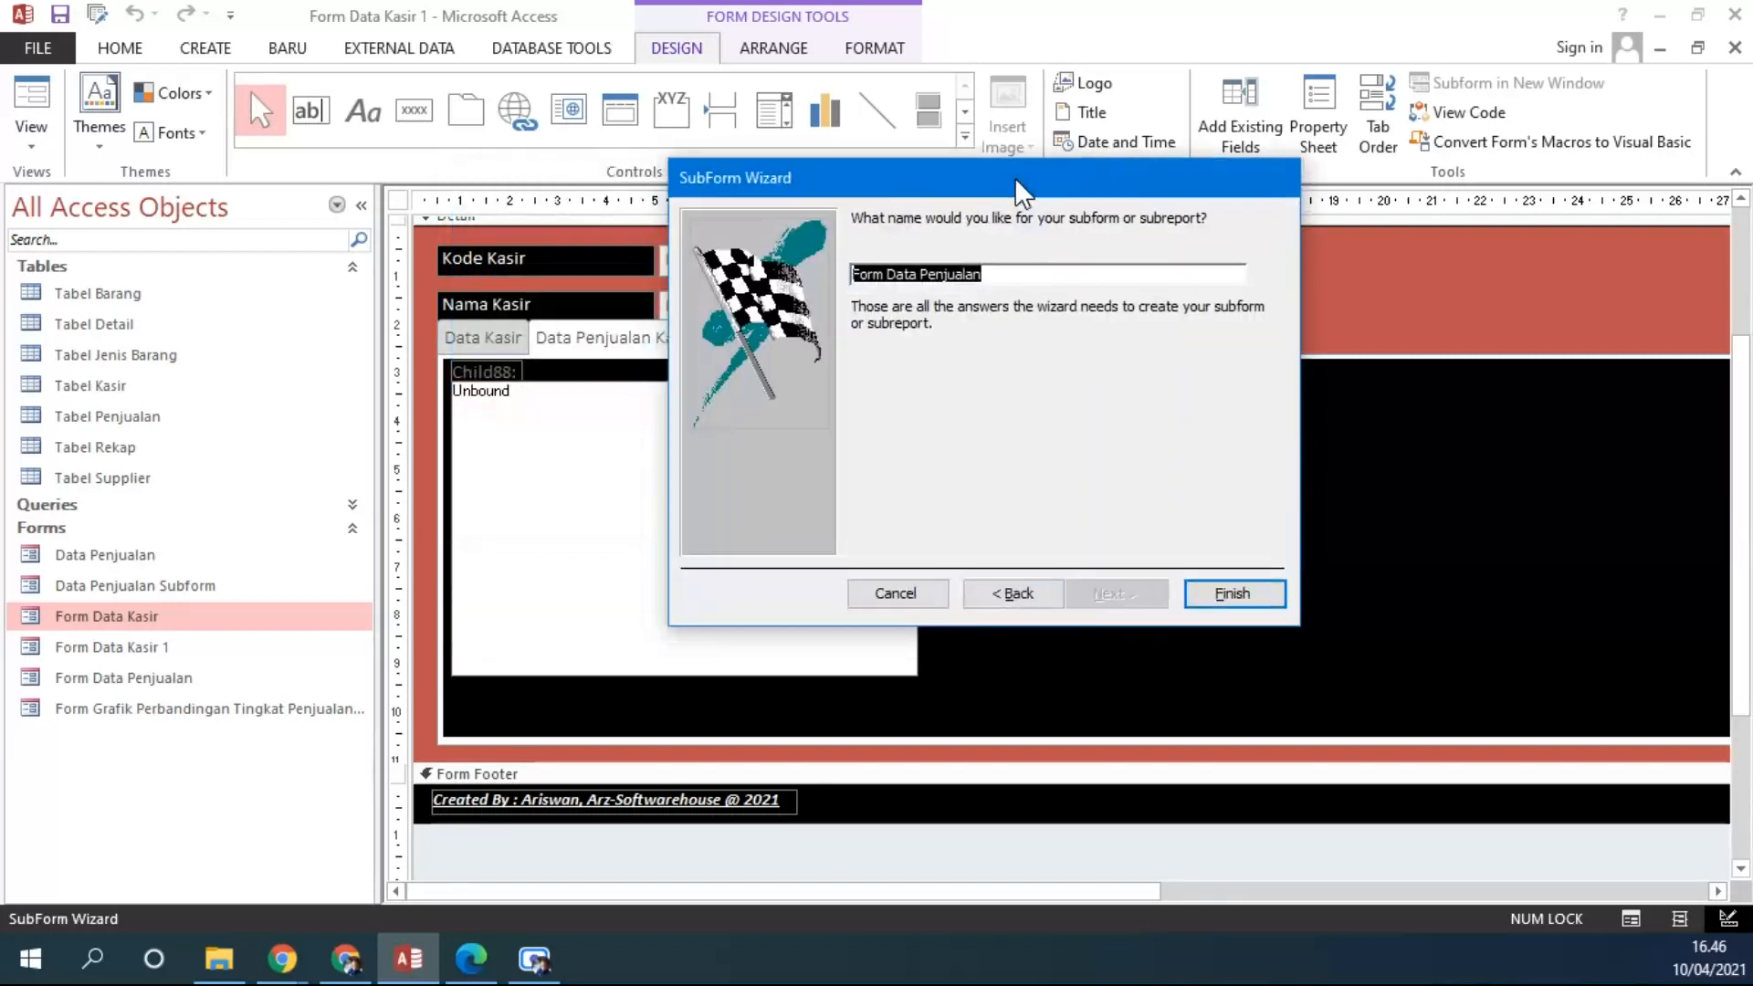
pyautogui.moveTo(1017, 177); pyautogui.dragTo(1168, 182)
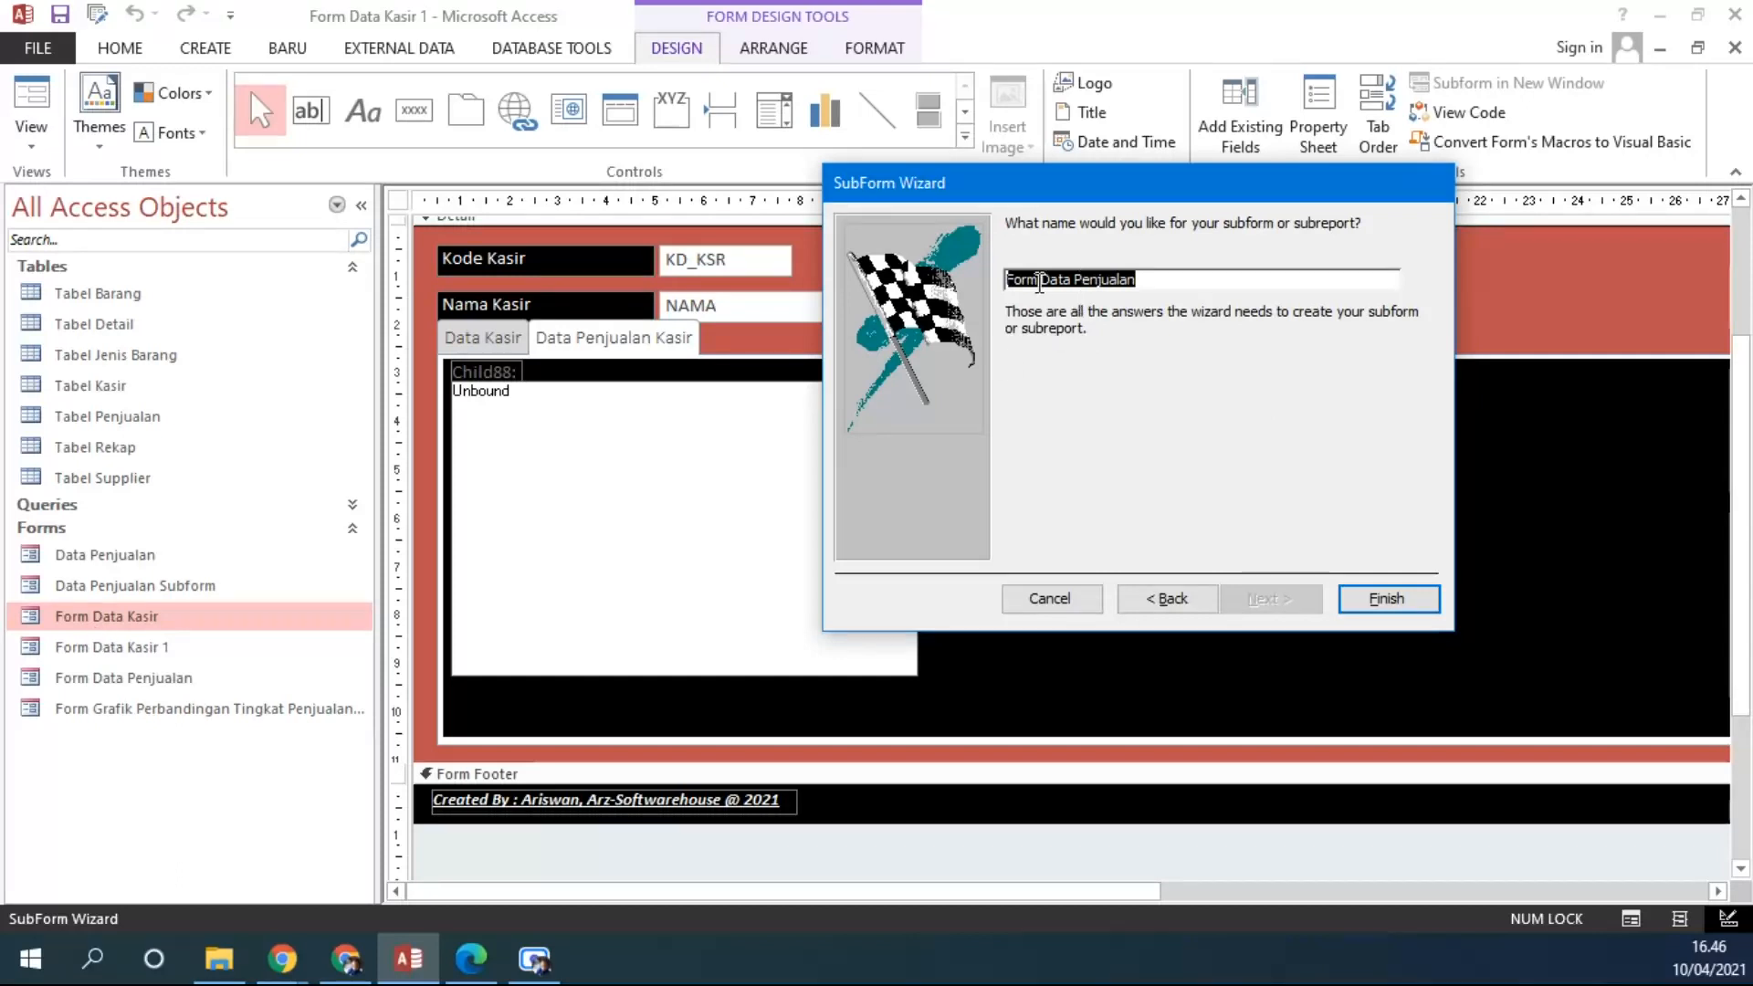
pyautogui.click(1169, 283)
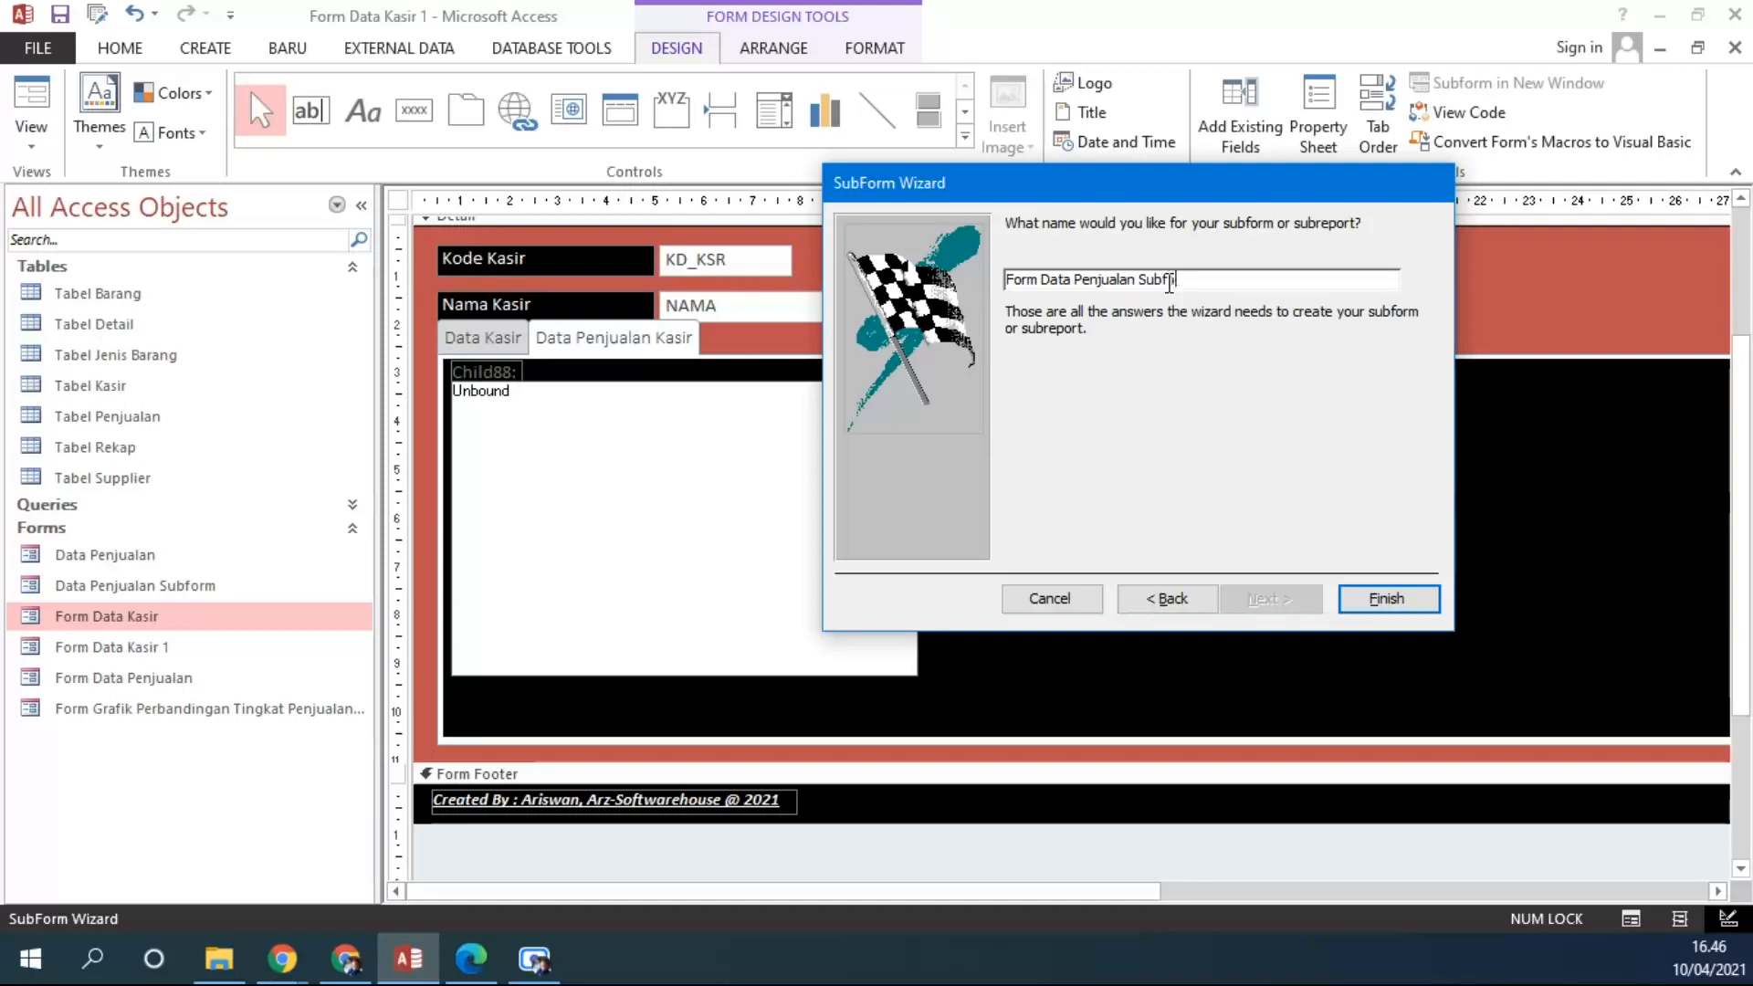
pyautogui.write('Subform')
pyautogui.moveTo(1139, 281); pyautogui.dragTo(1213, 283)
pyautogui.click(1388, 599)
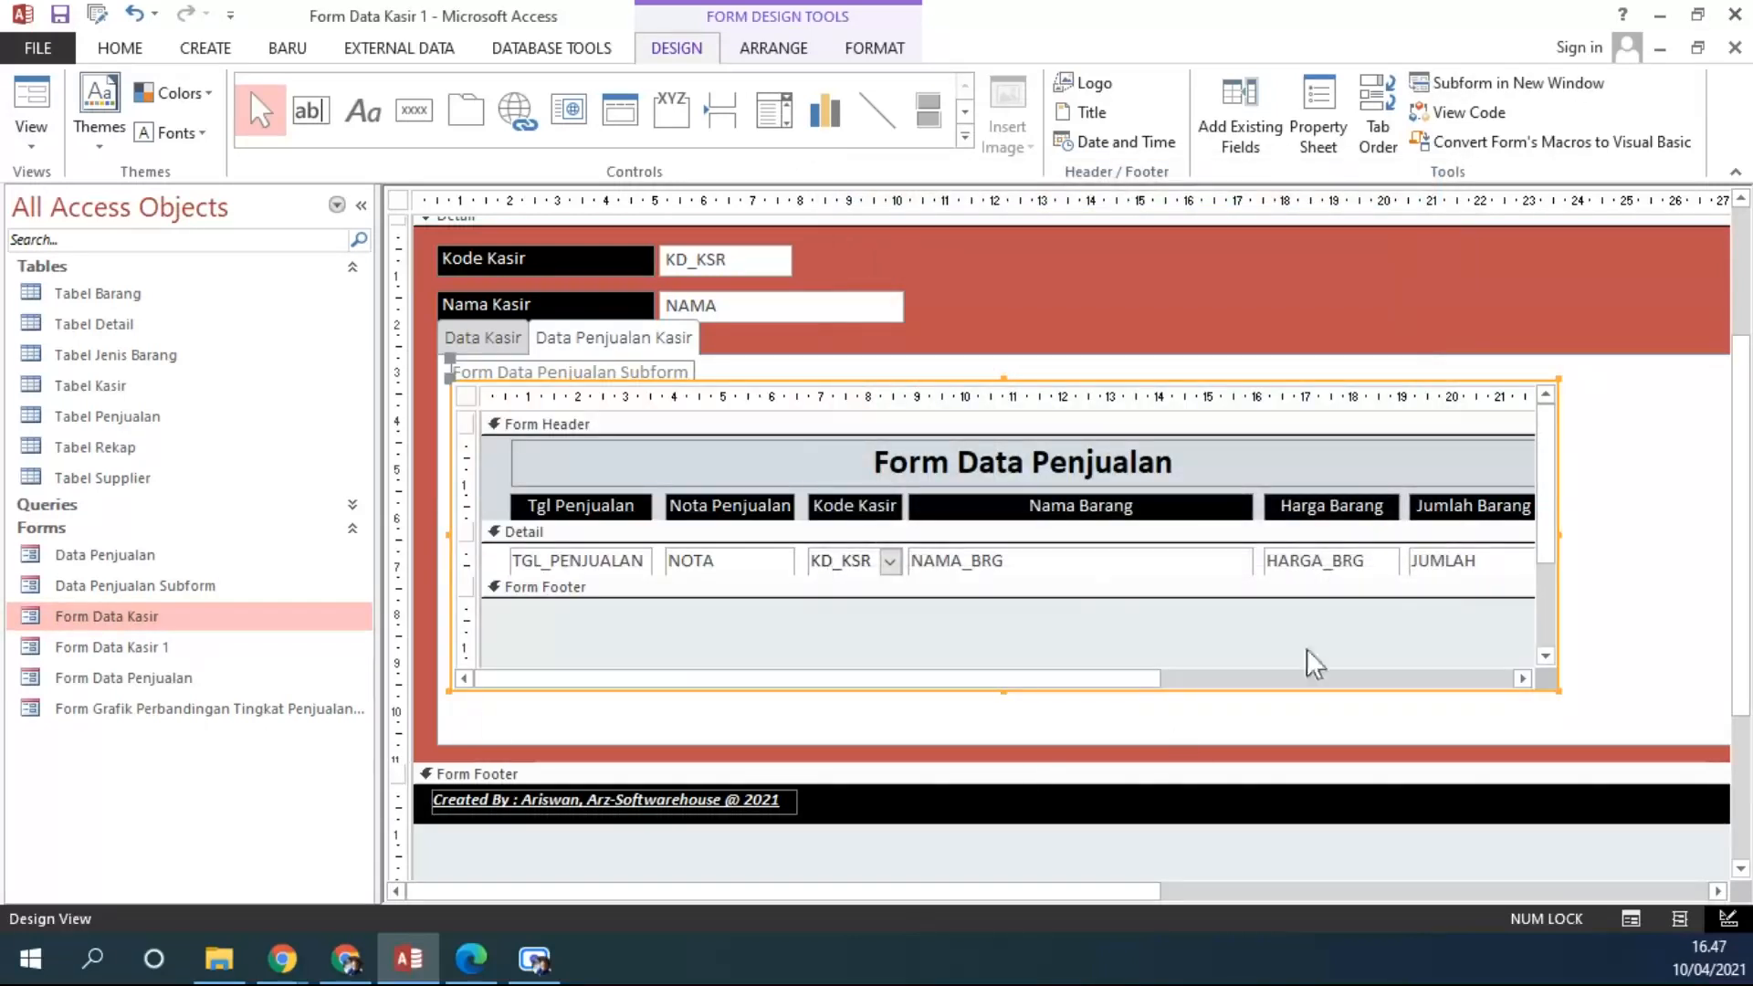
# Step: Lower the sales subform's upper edge slightly so that it clears the attached label
pyautogui.click(659, 372)
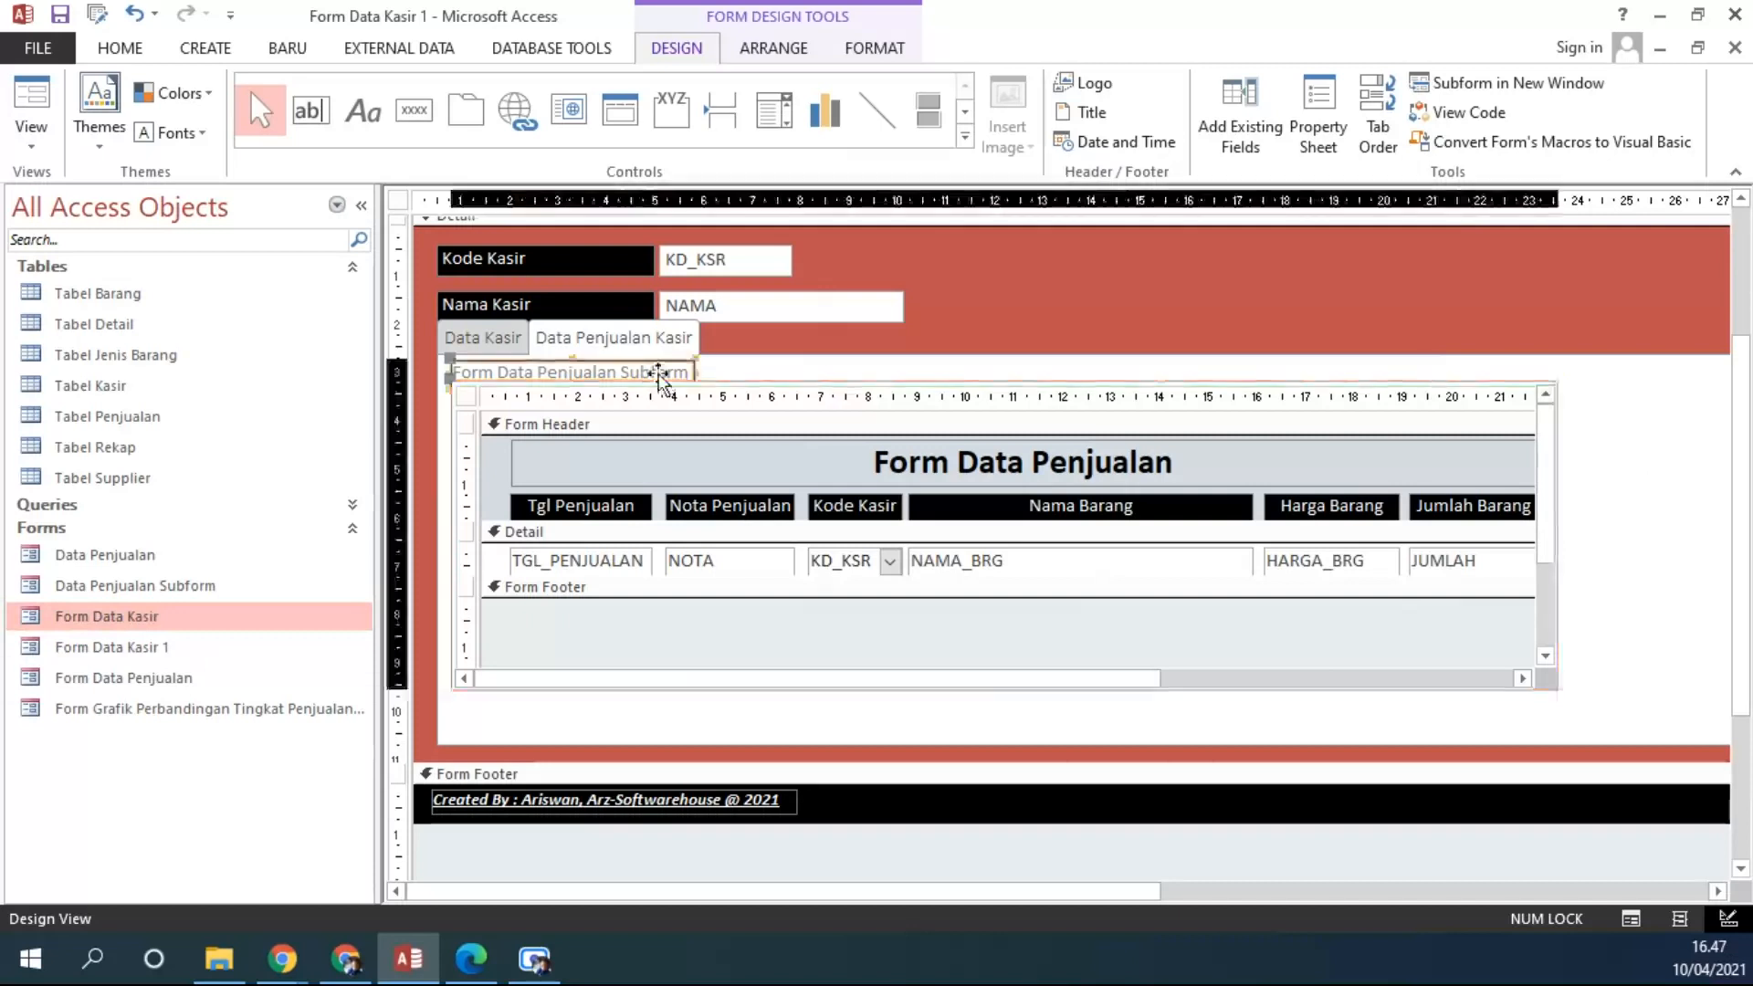
pyautogui.click(745, 383)
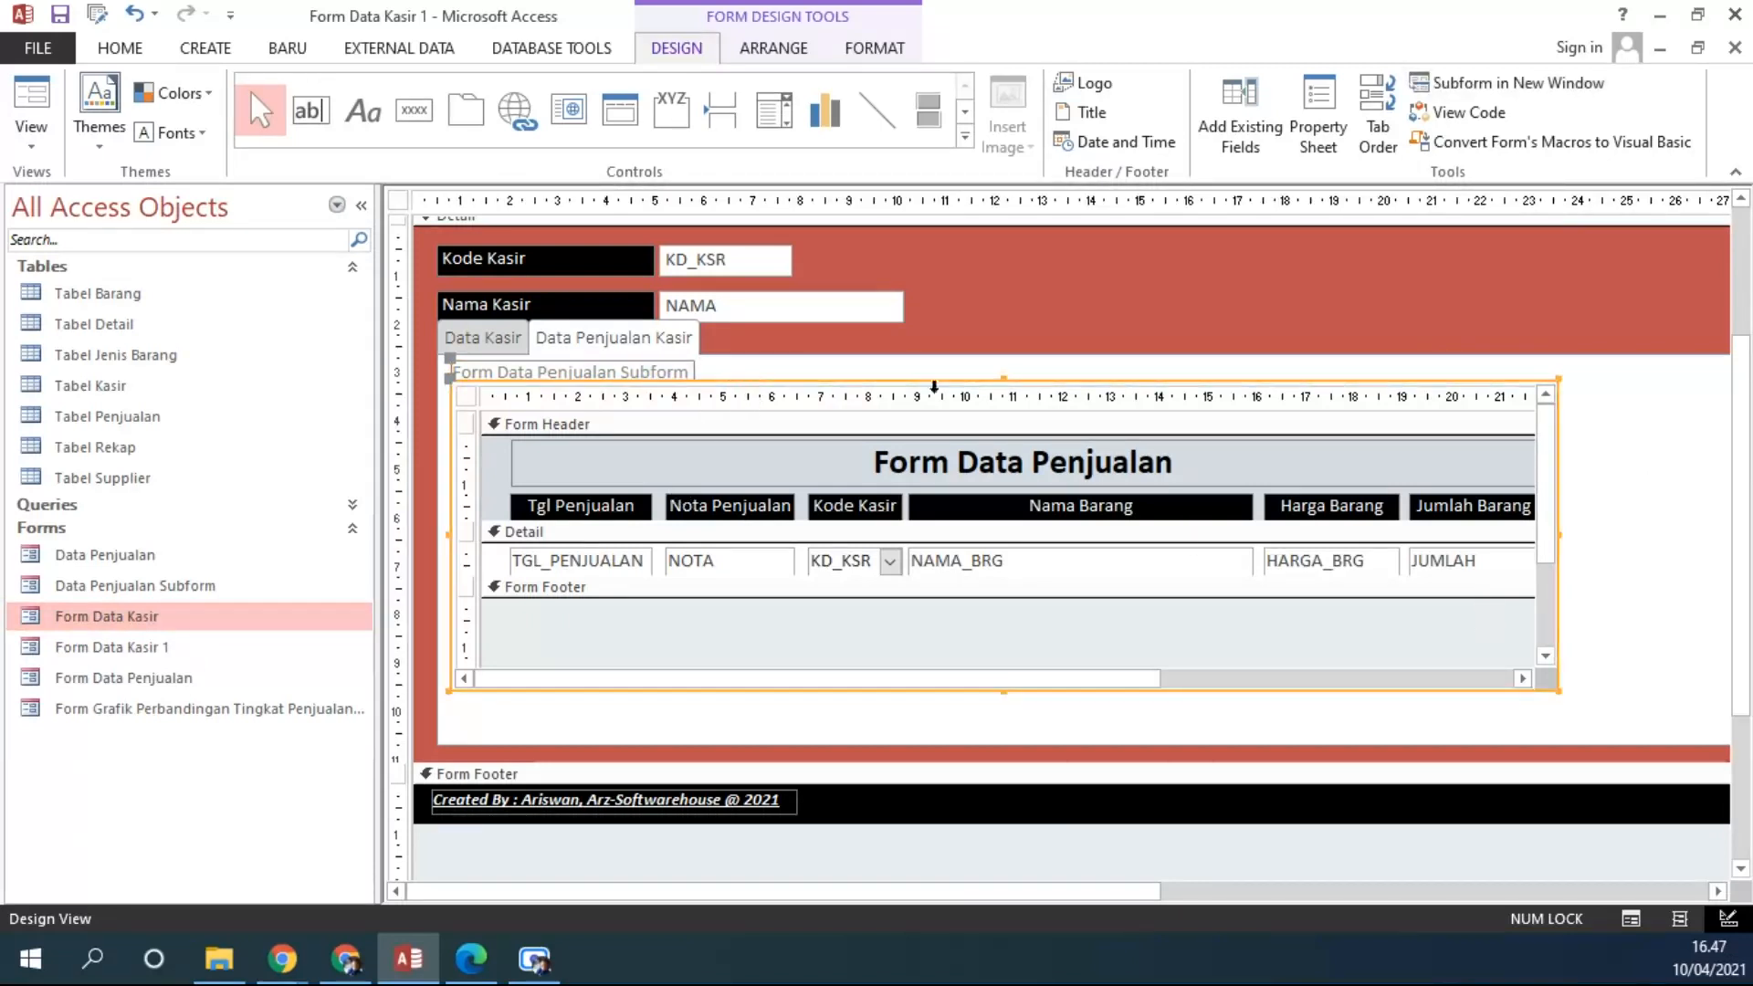
pyautogui.moveTo(1002, 377); pyautogui.dragTo(1000, 391)
# Step: Collapse the list of database objects and show the Data Penjualan Kasir page in Layout View, checking the subform's sales rows
pyautogui.click(361, 206)
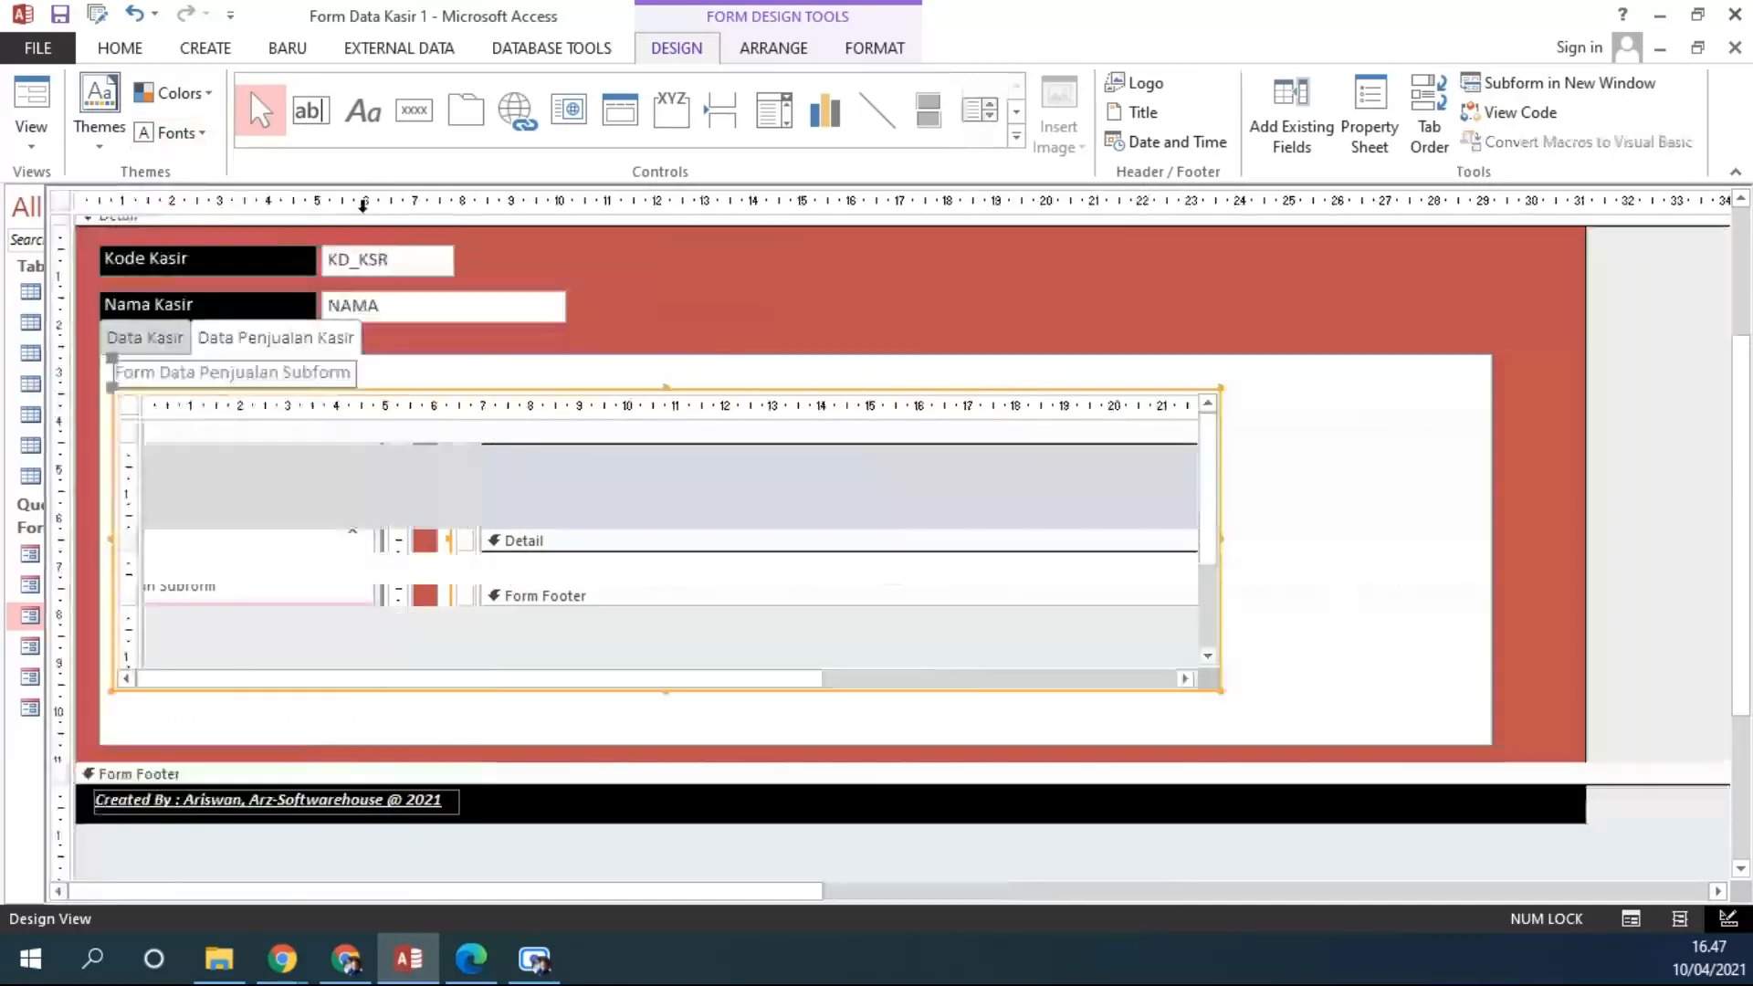
pyautogui.click(36, 145)
pyautogui.click(160, 251)
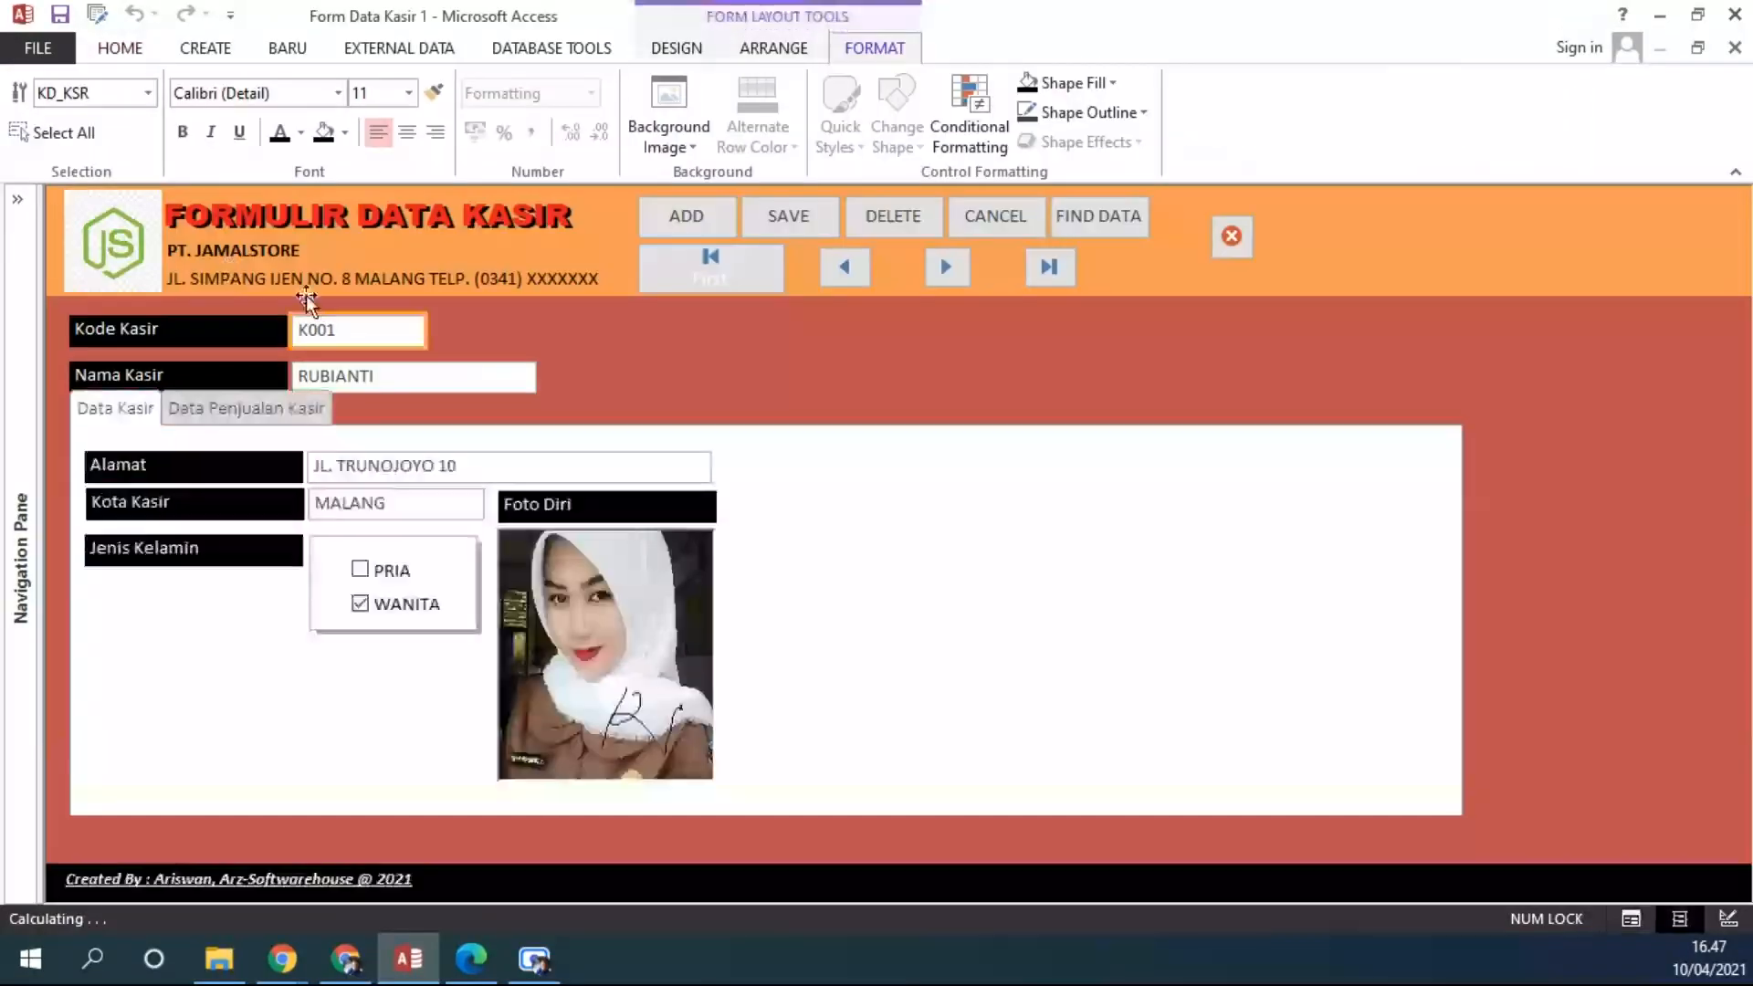
pyautogui.click(251, 410)
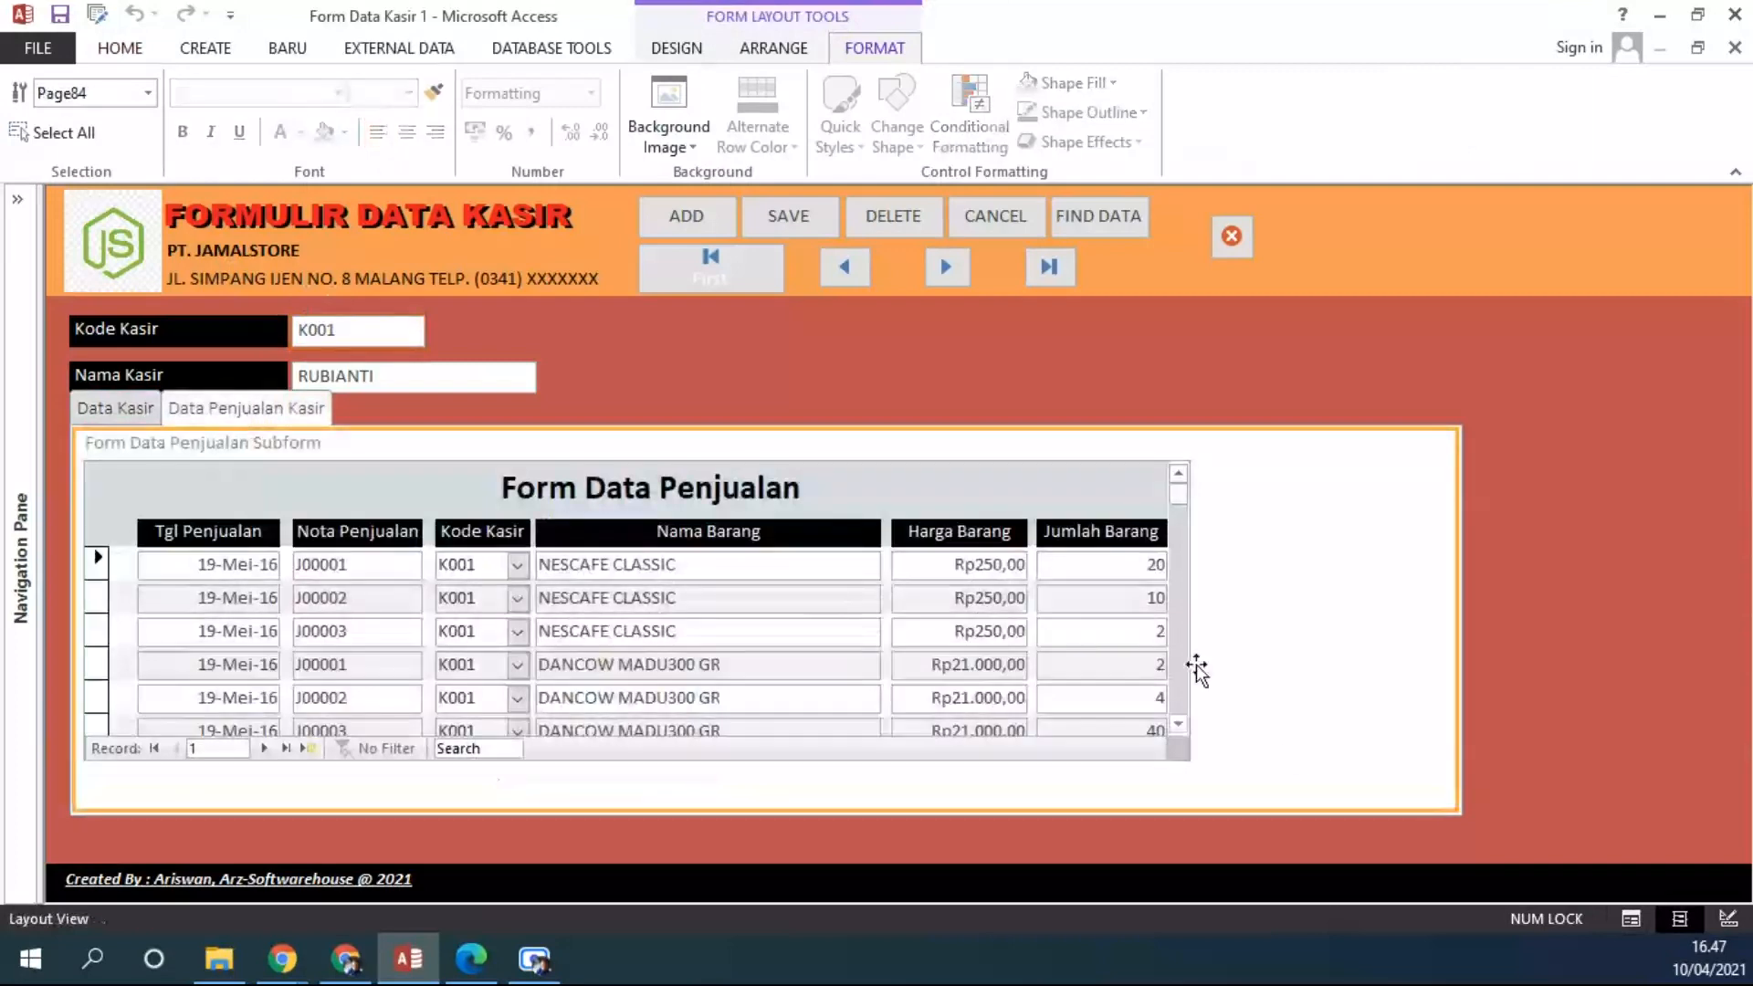
pyautogui.scroll(-2, 1189, 657)
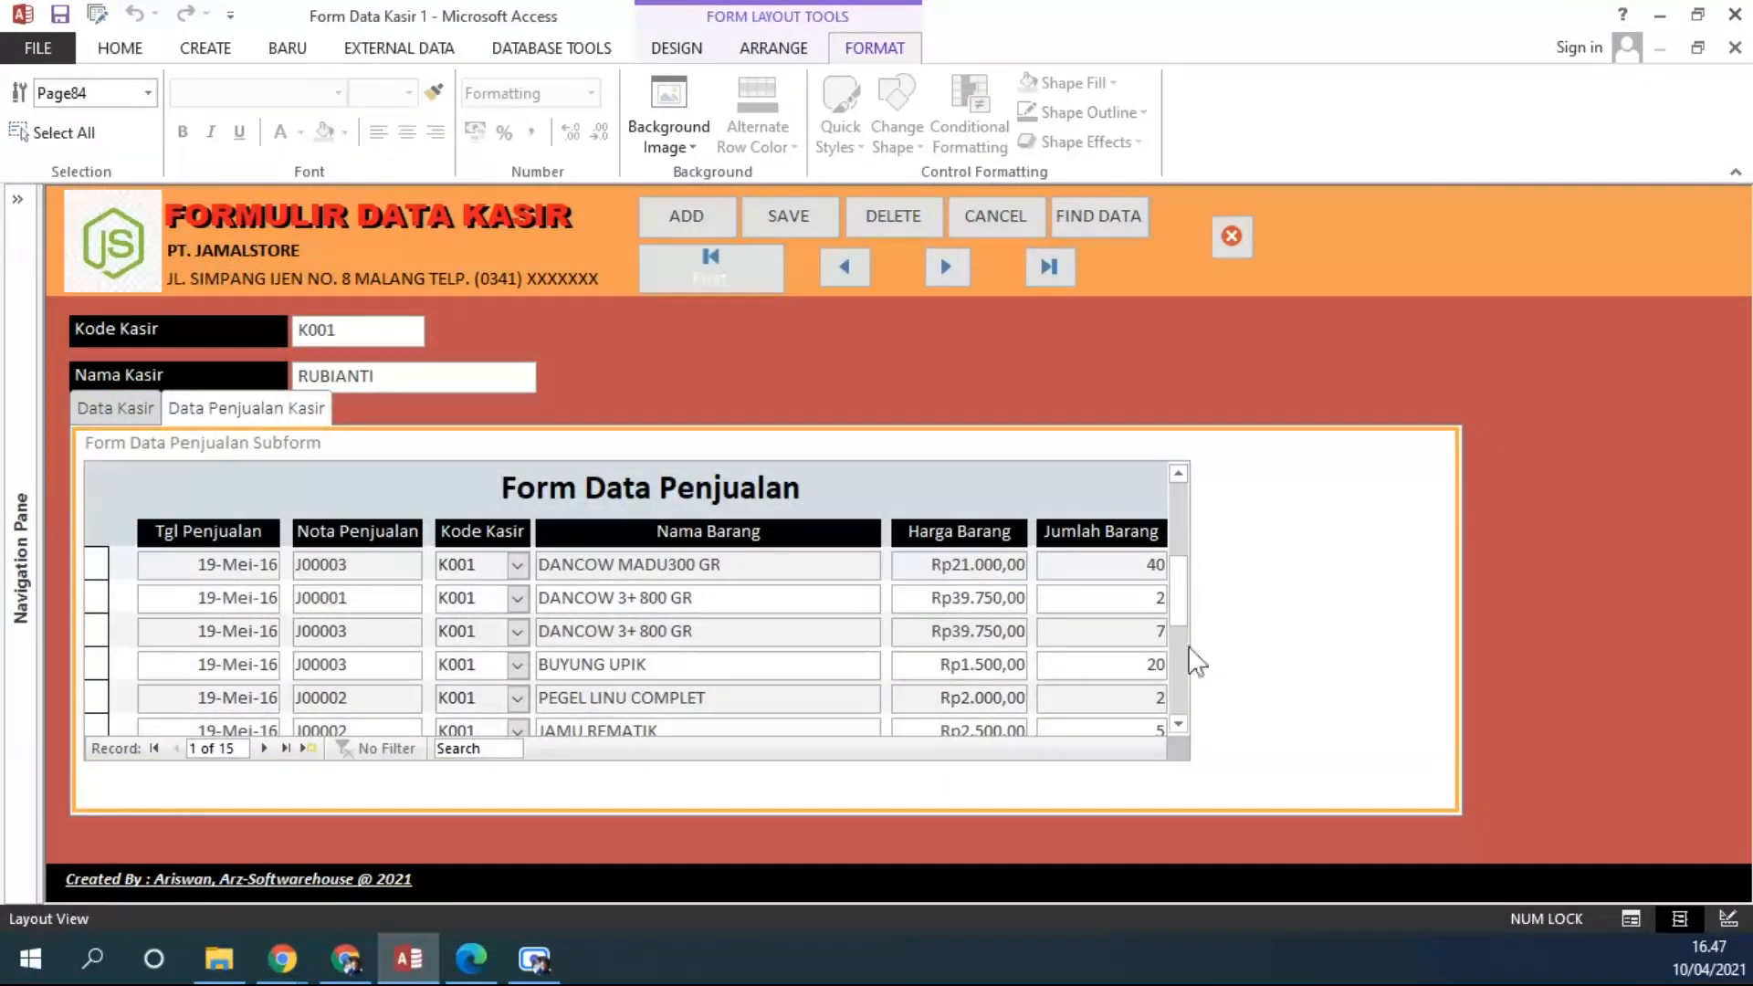
pyautogui.scroll(-2, 1190, 664)
# Step: Enlarge the sales subform in width and height, and fit the tab control closely around it
pyautogui.click(1187, 666)
pyautogui.moveTo(1194, 657); pyautogui.dragTo(1245, 660)
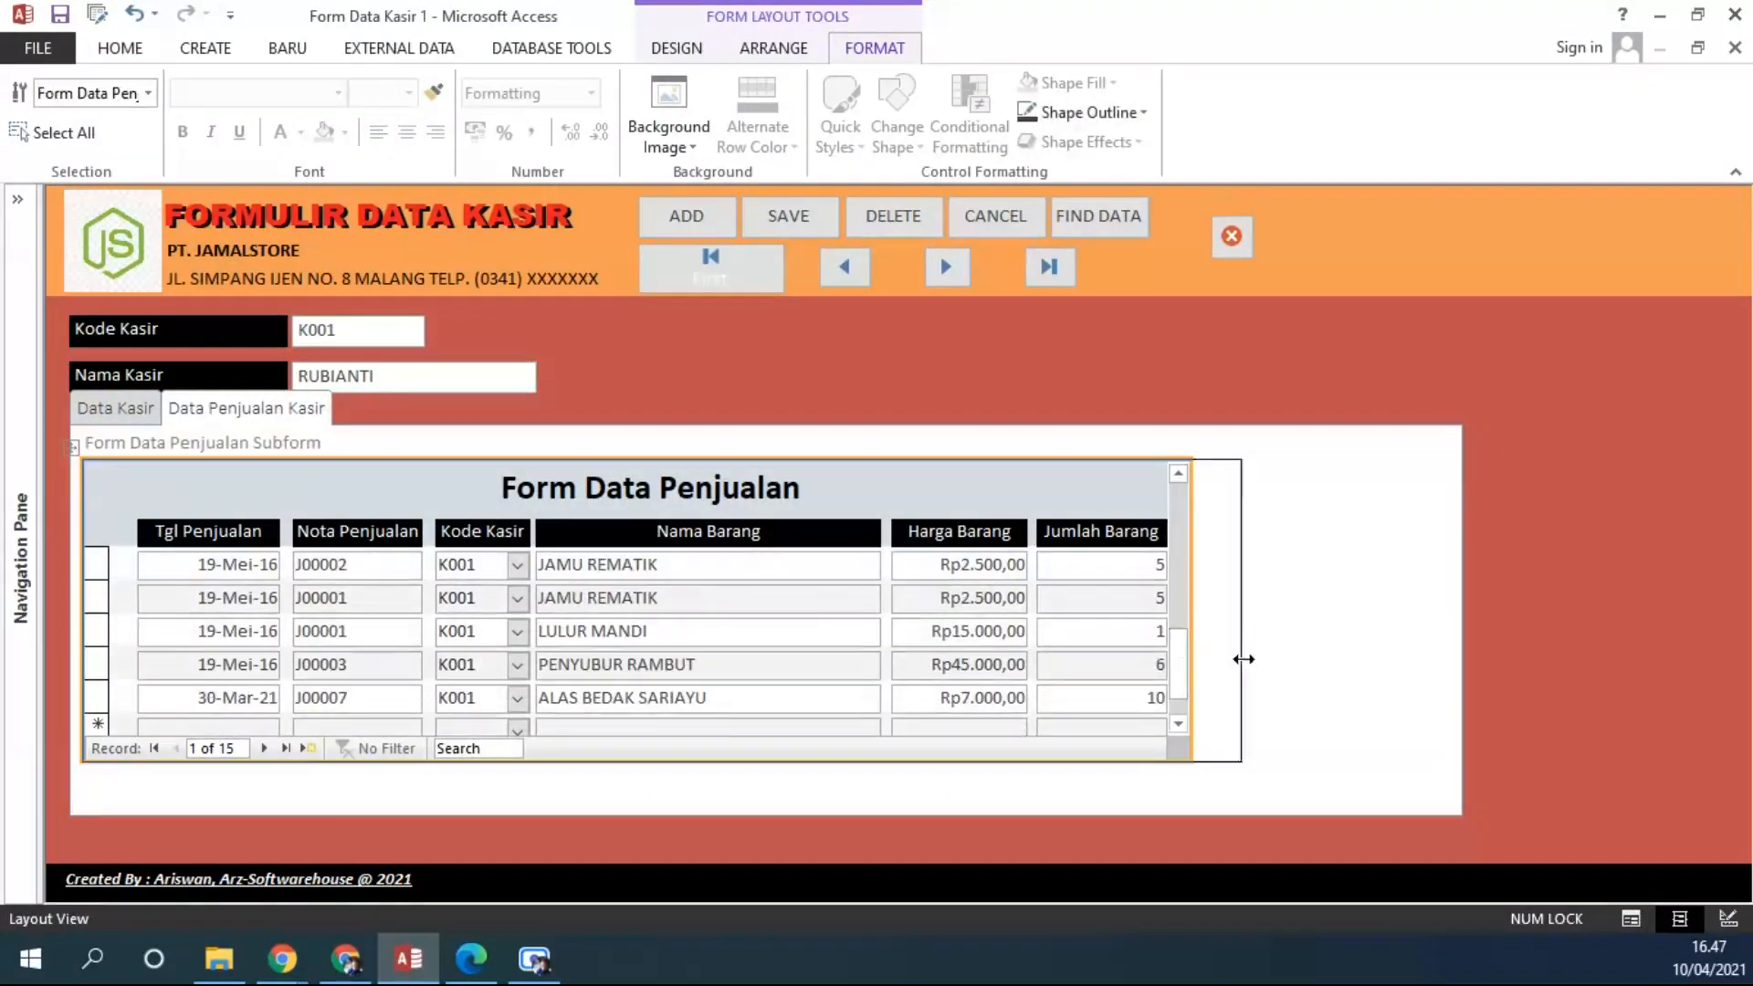
pyautogui.moveTo(729, 760); pyautogui.dragTo(728, 798)
pyautogui.click(714, 813)
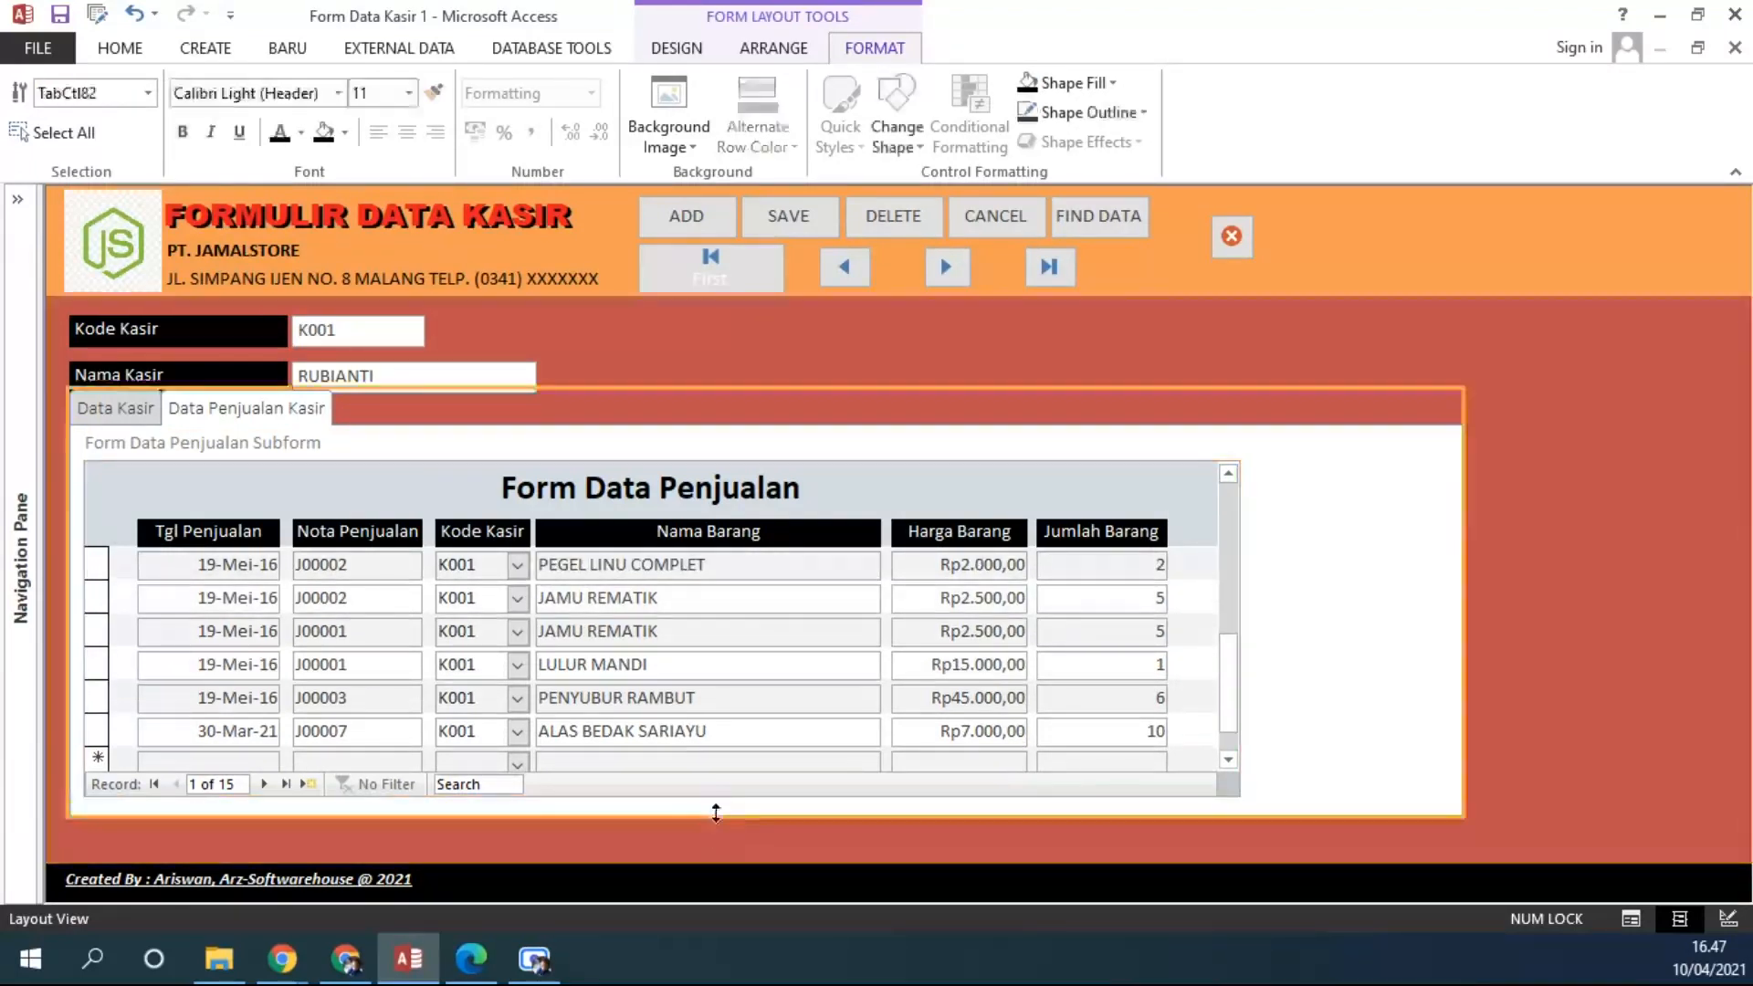
pyautogui.moveTo(714, 815)
pyautogui.mouseDown()
pyautogui.moveTo(716, 843)
pyautogui.moveTo(697, 833)
pyautogui.mouseUp()
pyautogui.click(699, 800)
pyautogui.click(1367, 696)
pyautogui.moveTo(1454, 670); pyautogui.dragTo(1269, 676)
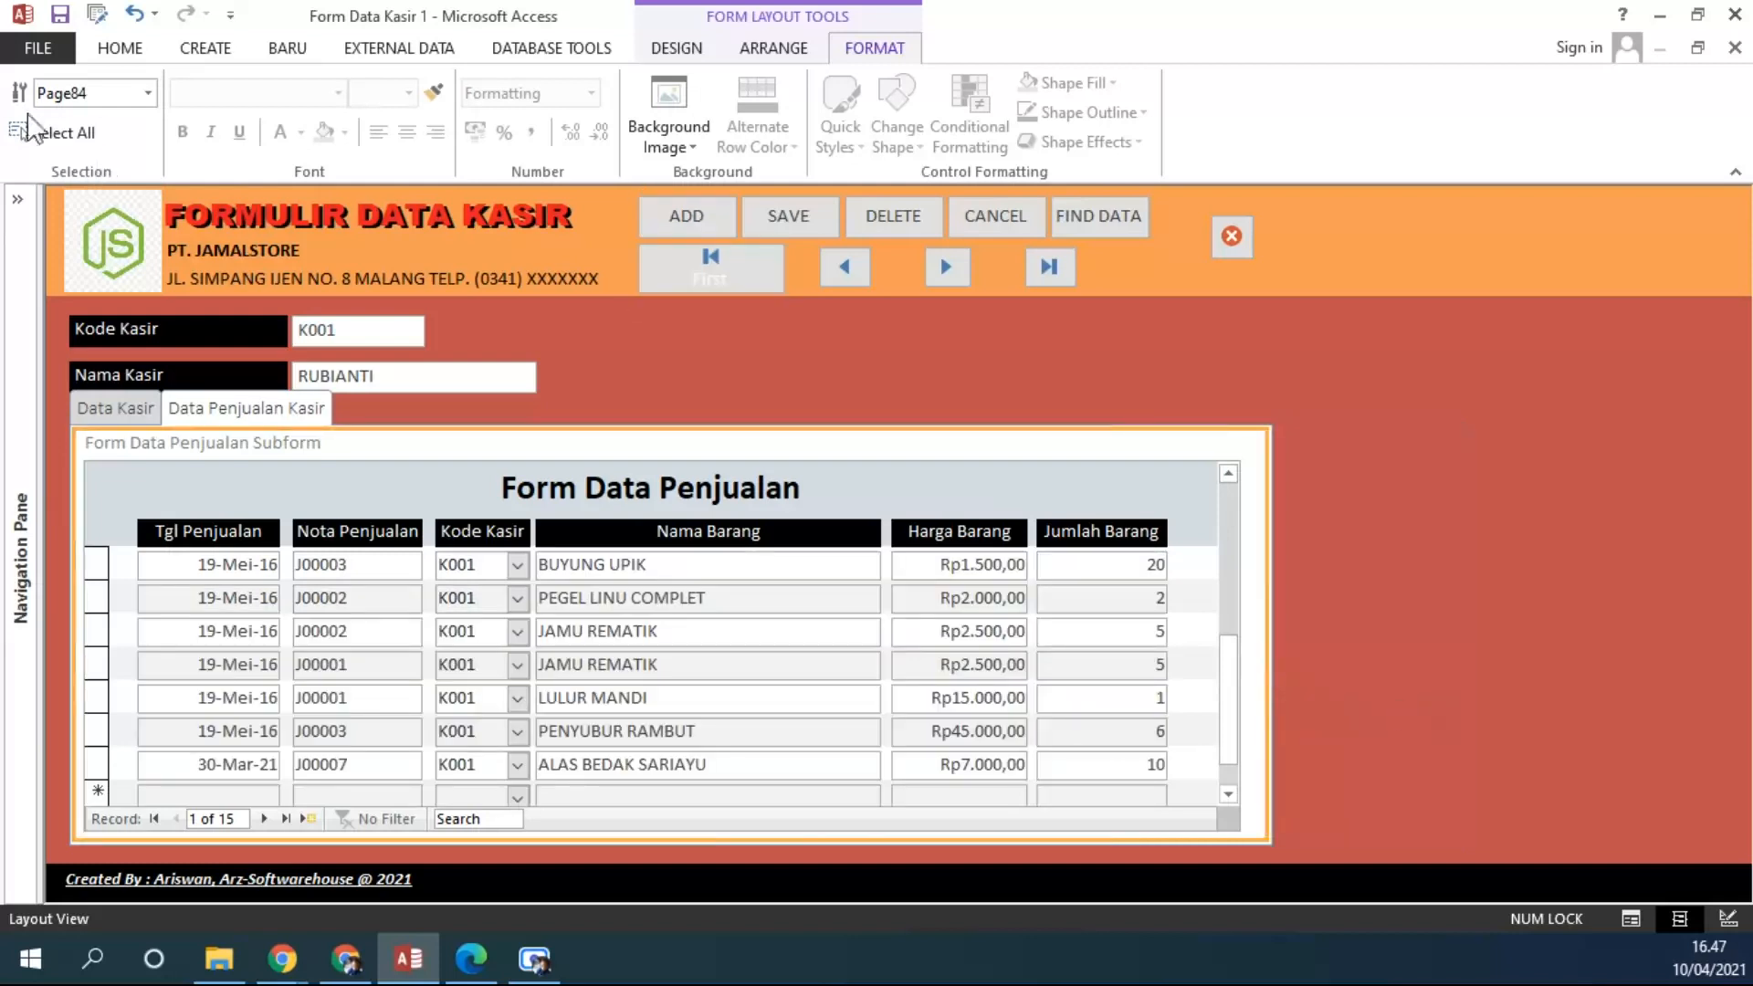
# Step: Return to Design View, trim the form to about 25 cm wide, and narrow its restored window to match
pyautogui.click(116, 49)
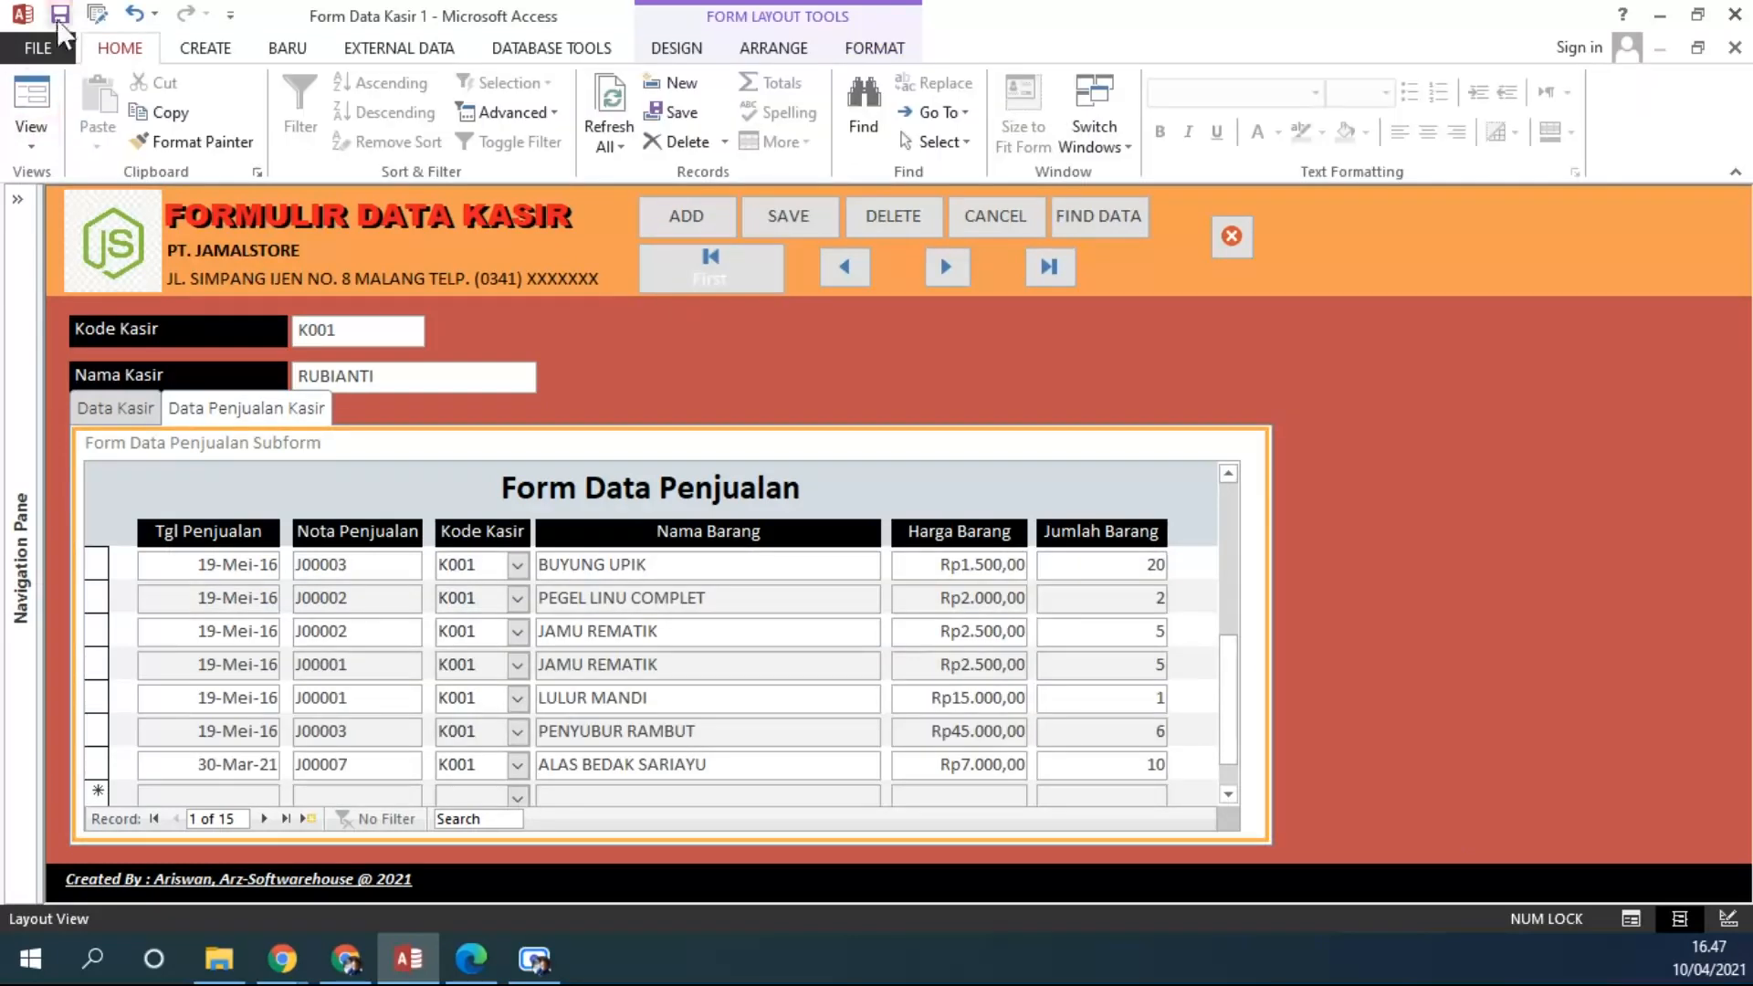
pyautogui.click(31, 137)
pyautogui.click(127, 285)
pyautogui.scroll(-3, 1701, 477)
pyautogui.scroll(3, 1702, 478)
pyautogui.click(1697, 47)
pyautogui.scroll(-3, 1294, 391)
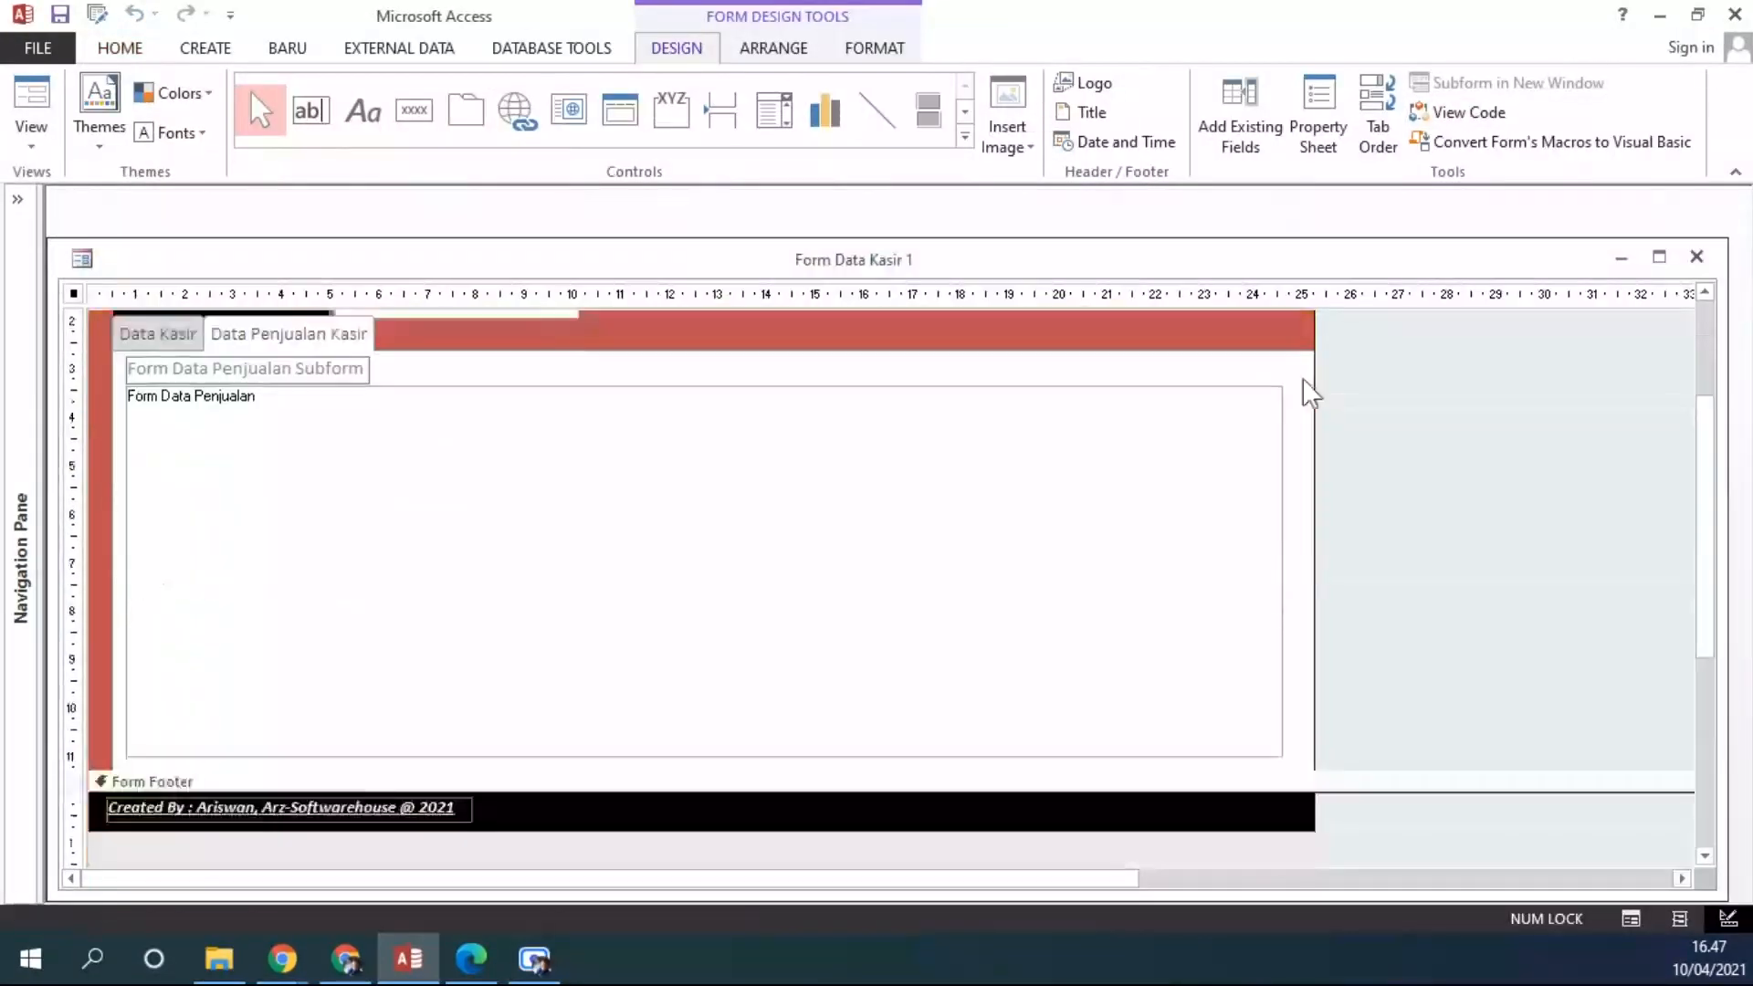
pyautogui.moveTo(1731, 430); pyautogui.dragTo(1354, 440)
pyautogui.scroll(5, 1044, 512)
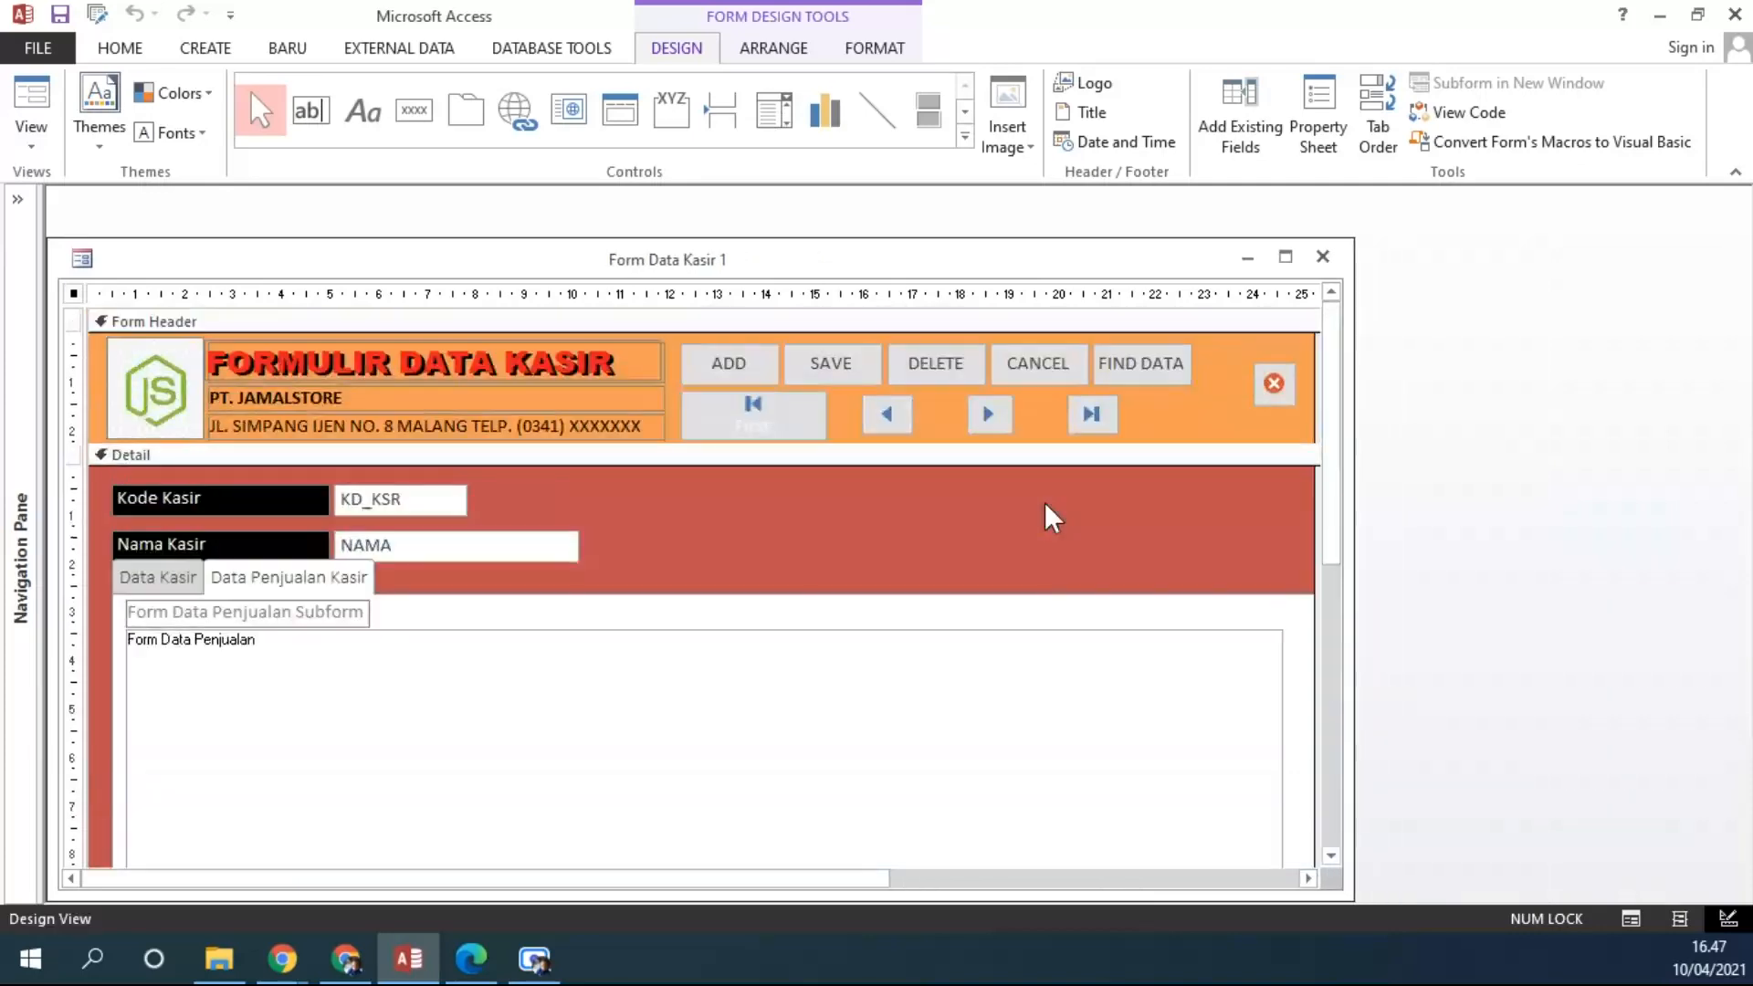
# Step: Save the form, run it in Form View, and move its window higher on the screen
pyautogui.click(56, 19)
pyautogui.click(38, 95)
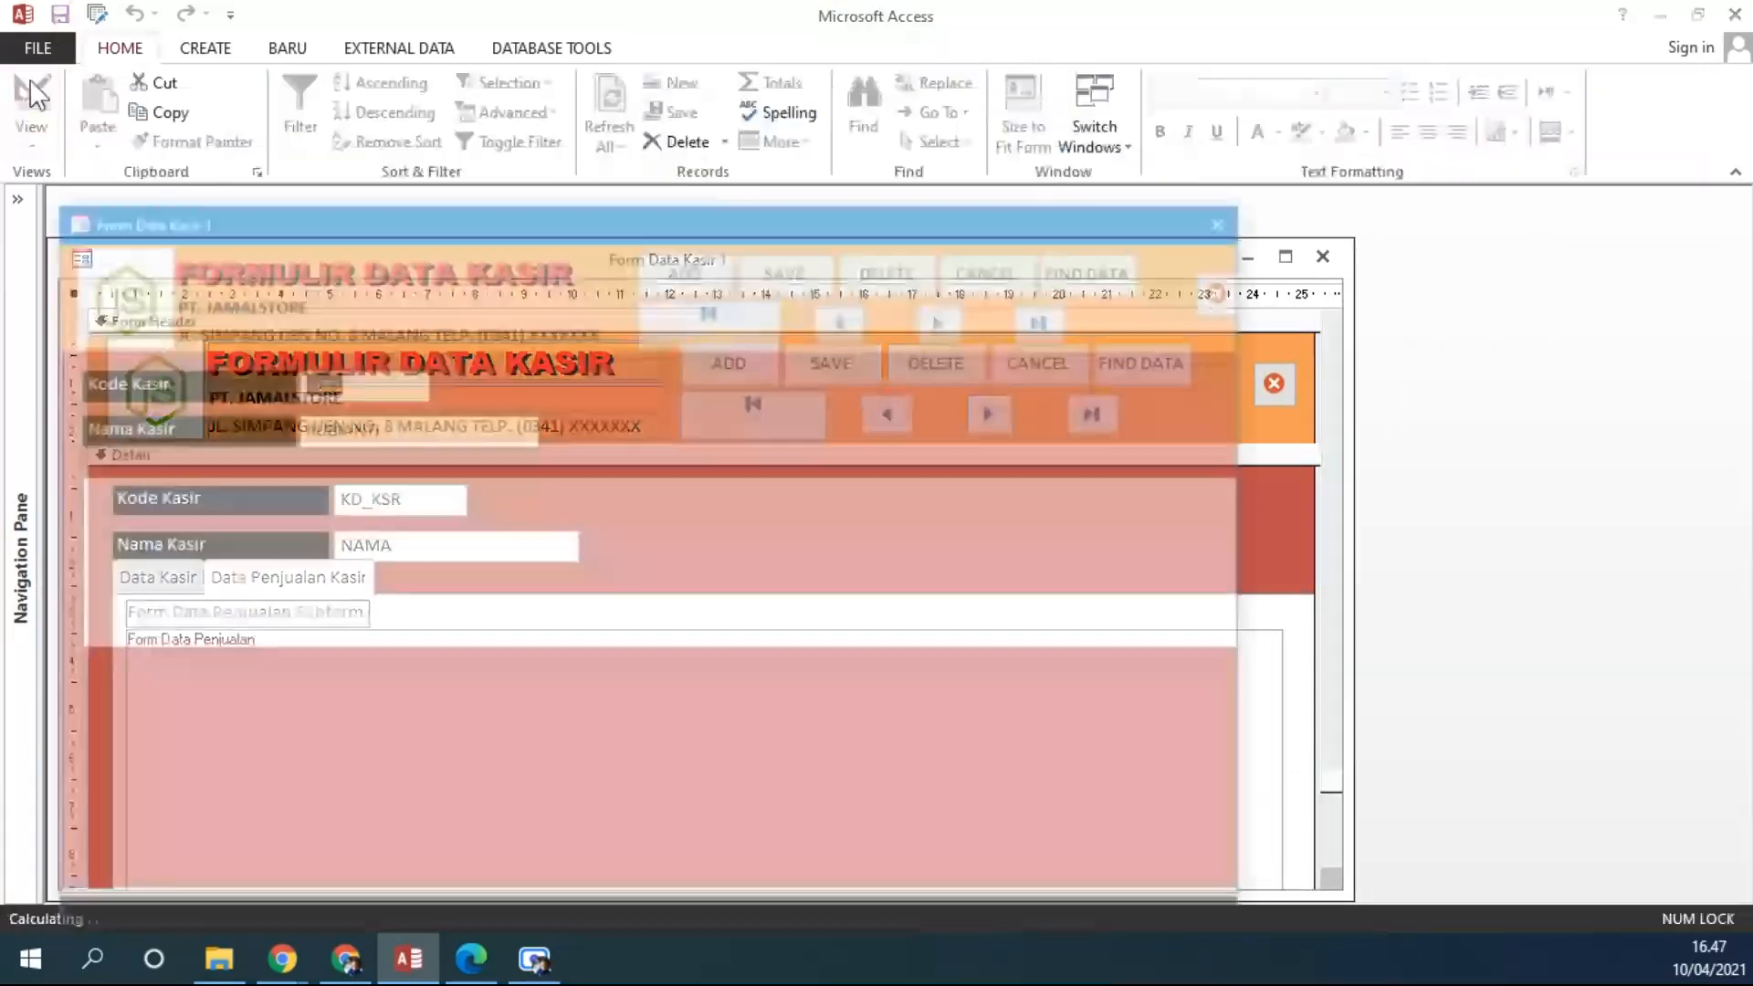
pyautogui.moveTo(641, 205); pyautogui.dragTo(762, 60)
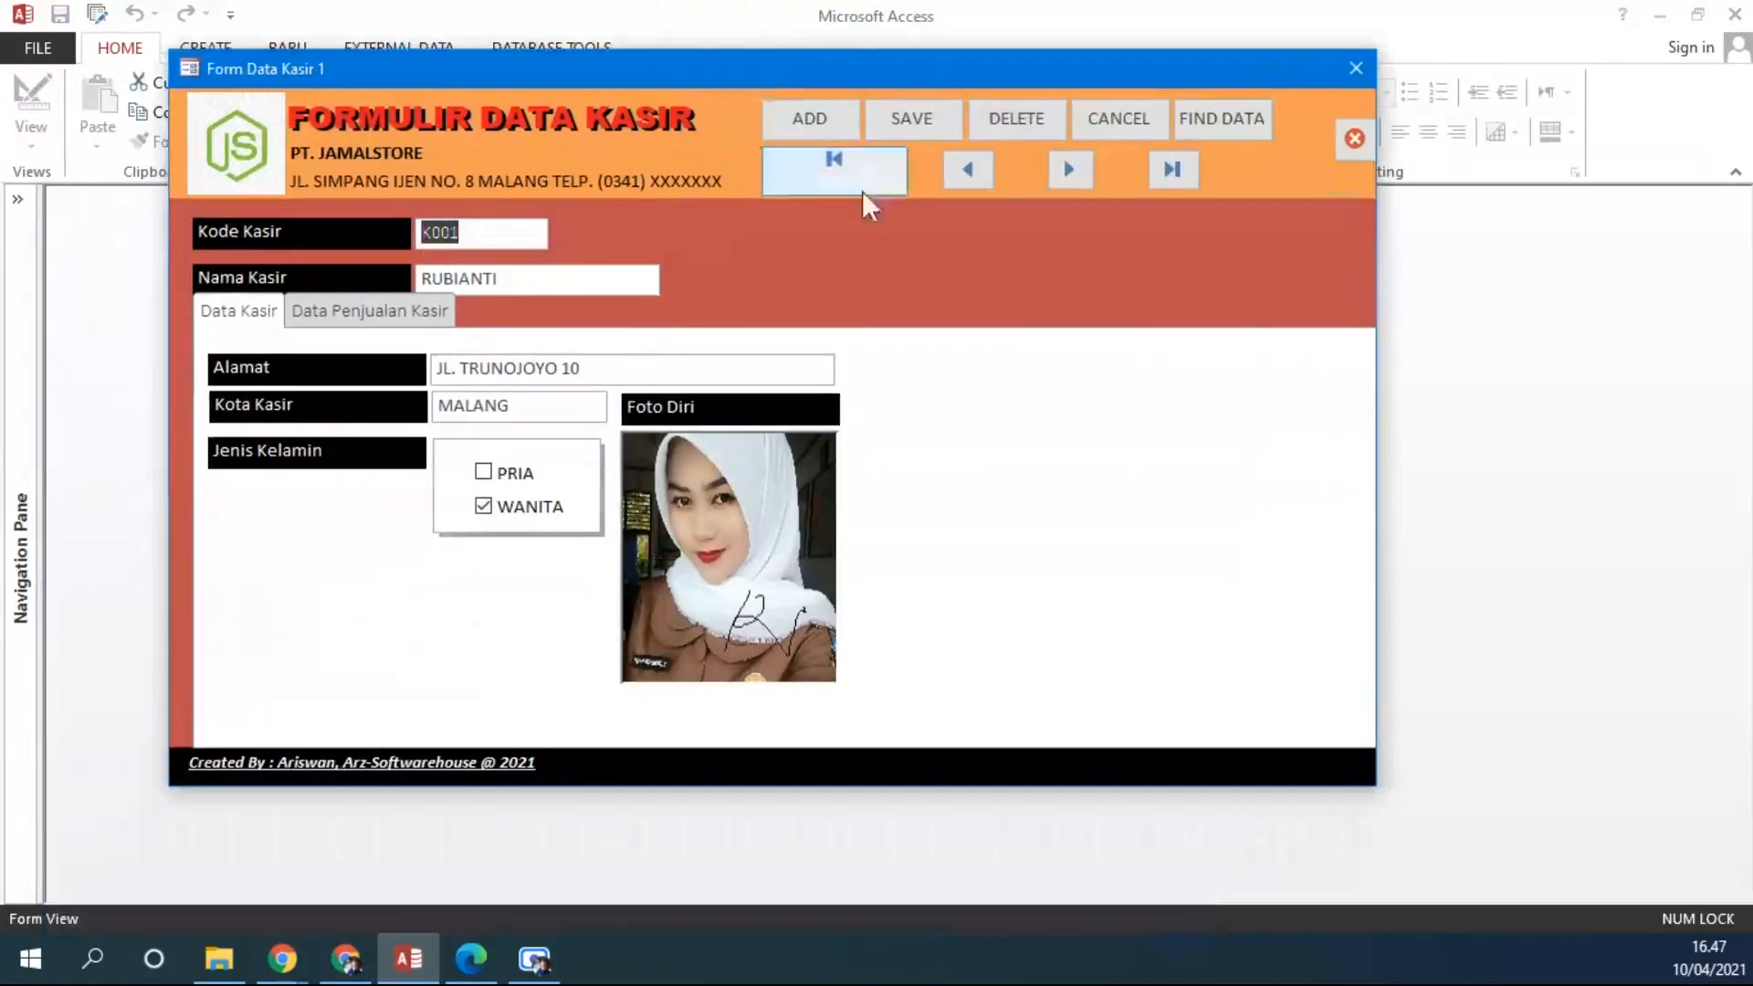
# Step: Check the Data Kasir and Data Penjualan Kasir pages for the first cashier, looking through the linked sales rows
pyautogui.click(418, 312)
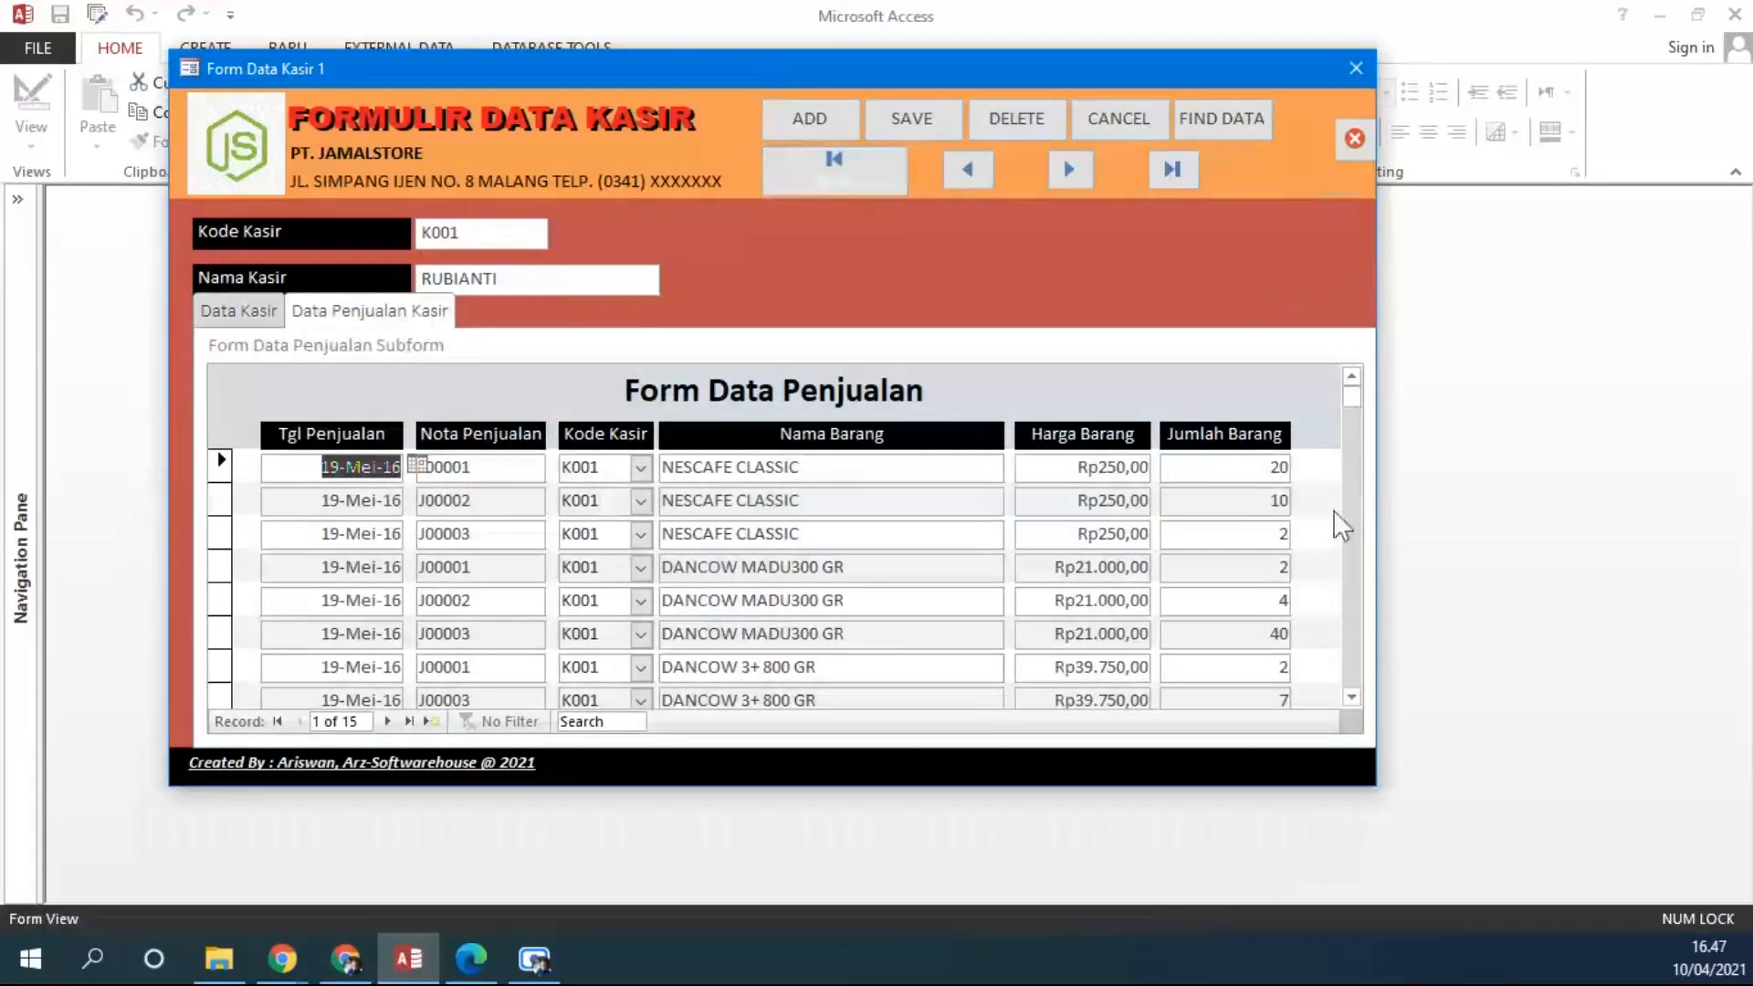
pyautogui.scroll(-5, 1355, 698)
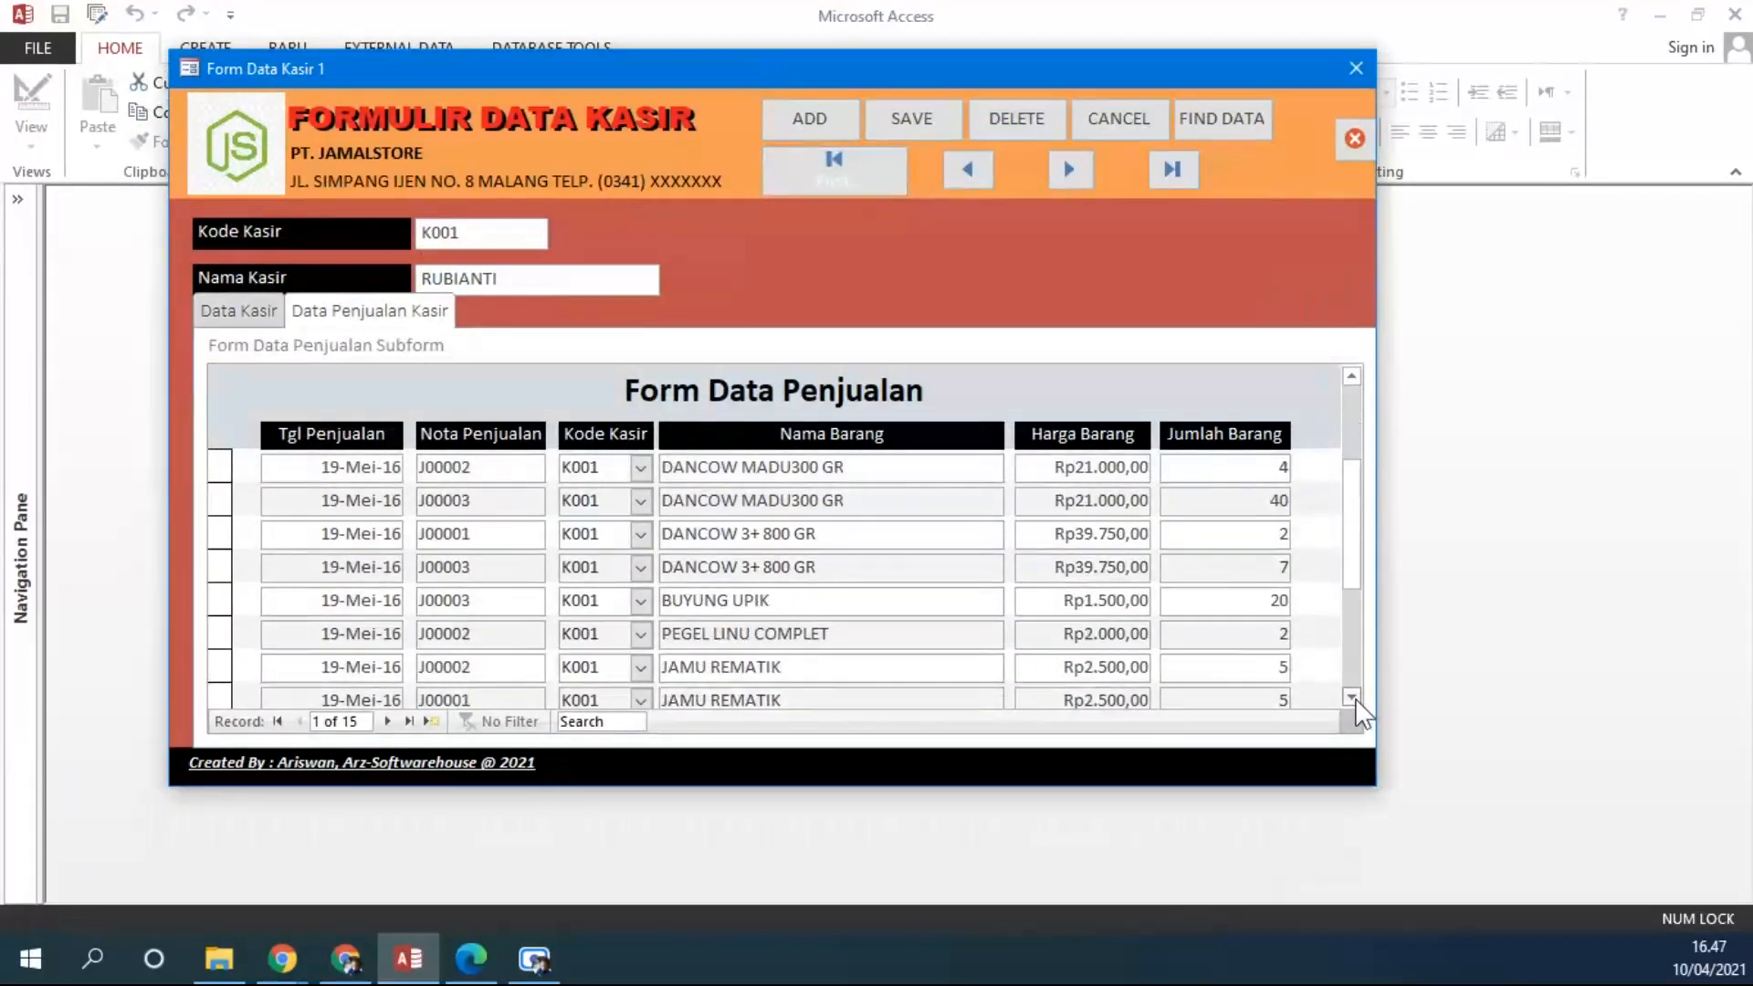
pyautogui.moveTo(1352, 548); pyautogui.dragTo(1152, 375)
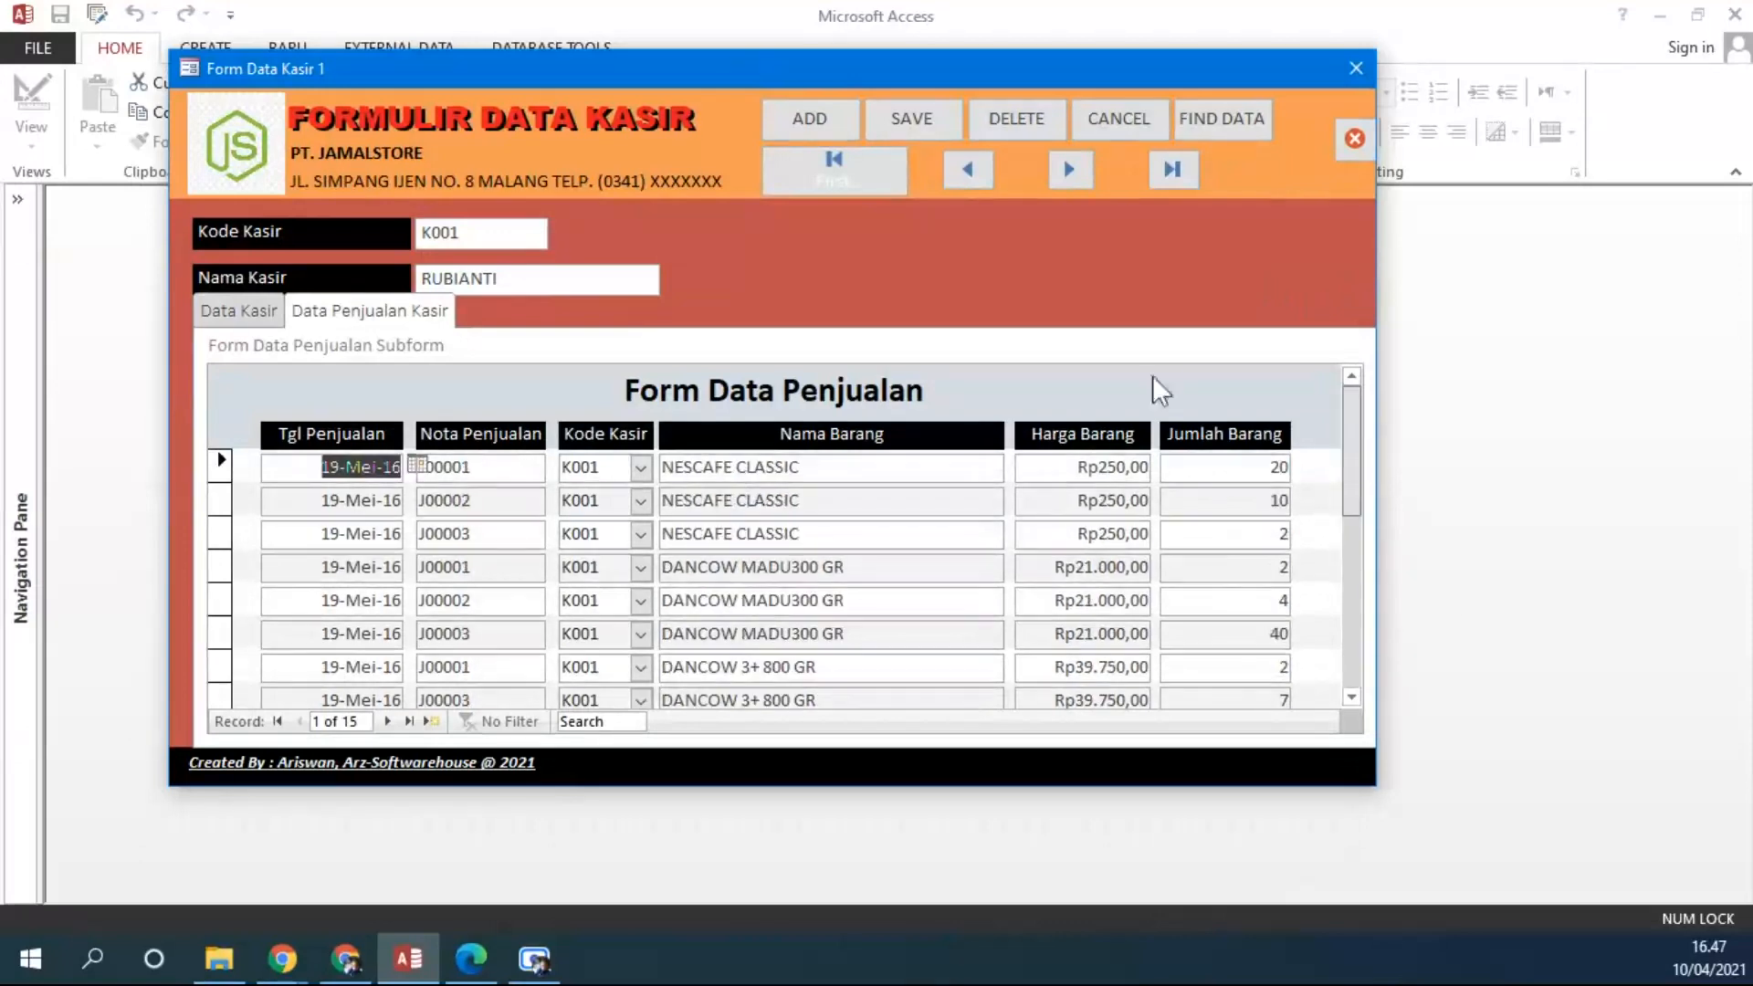
pyautogui.click(242, 310)
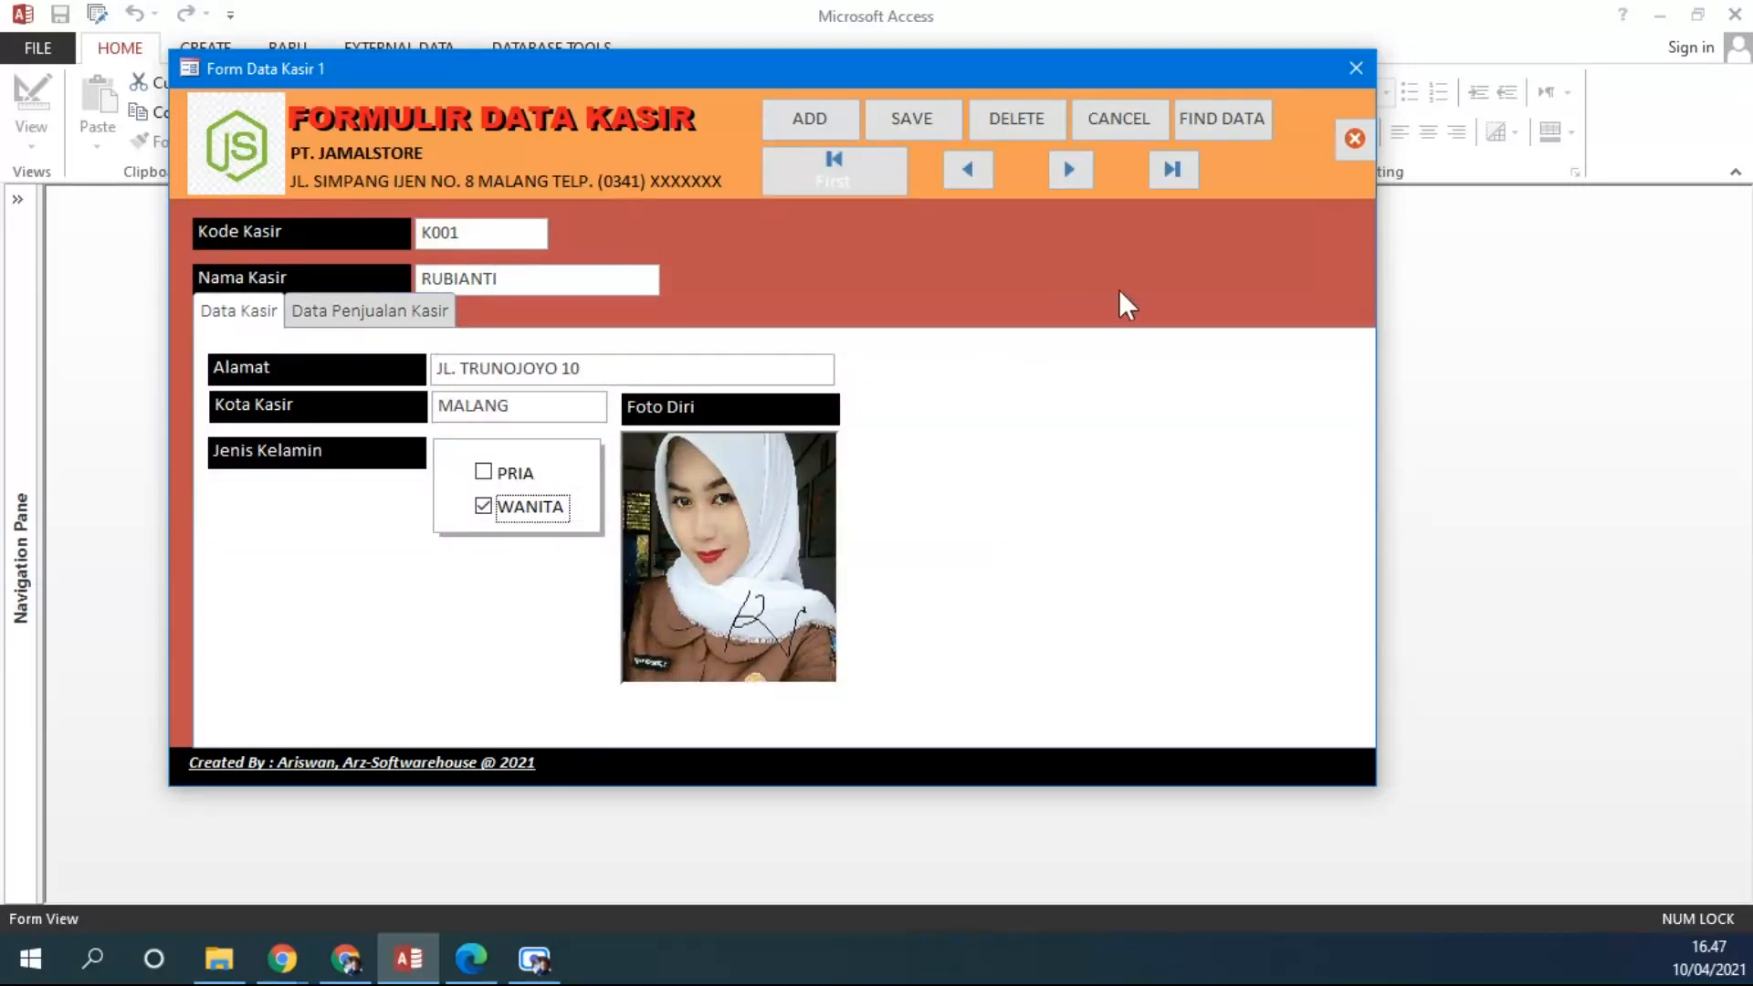
pyautogui.click(324, 315)
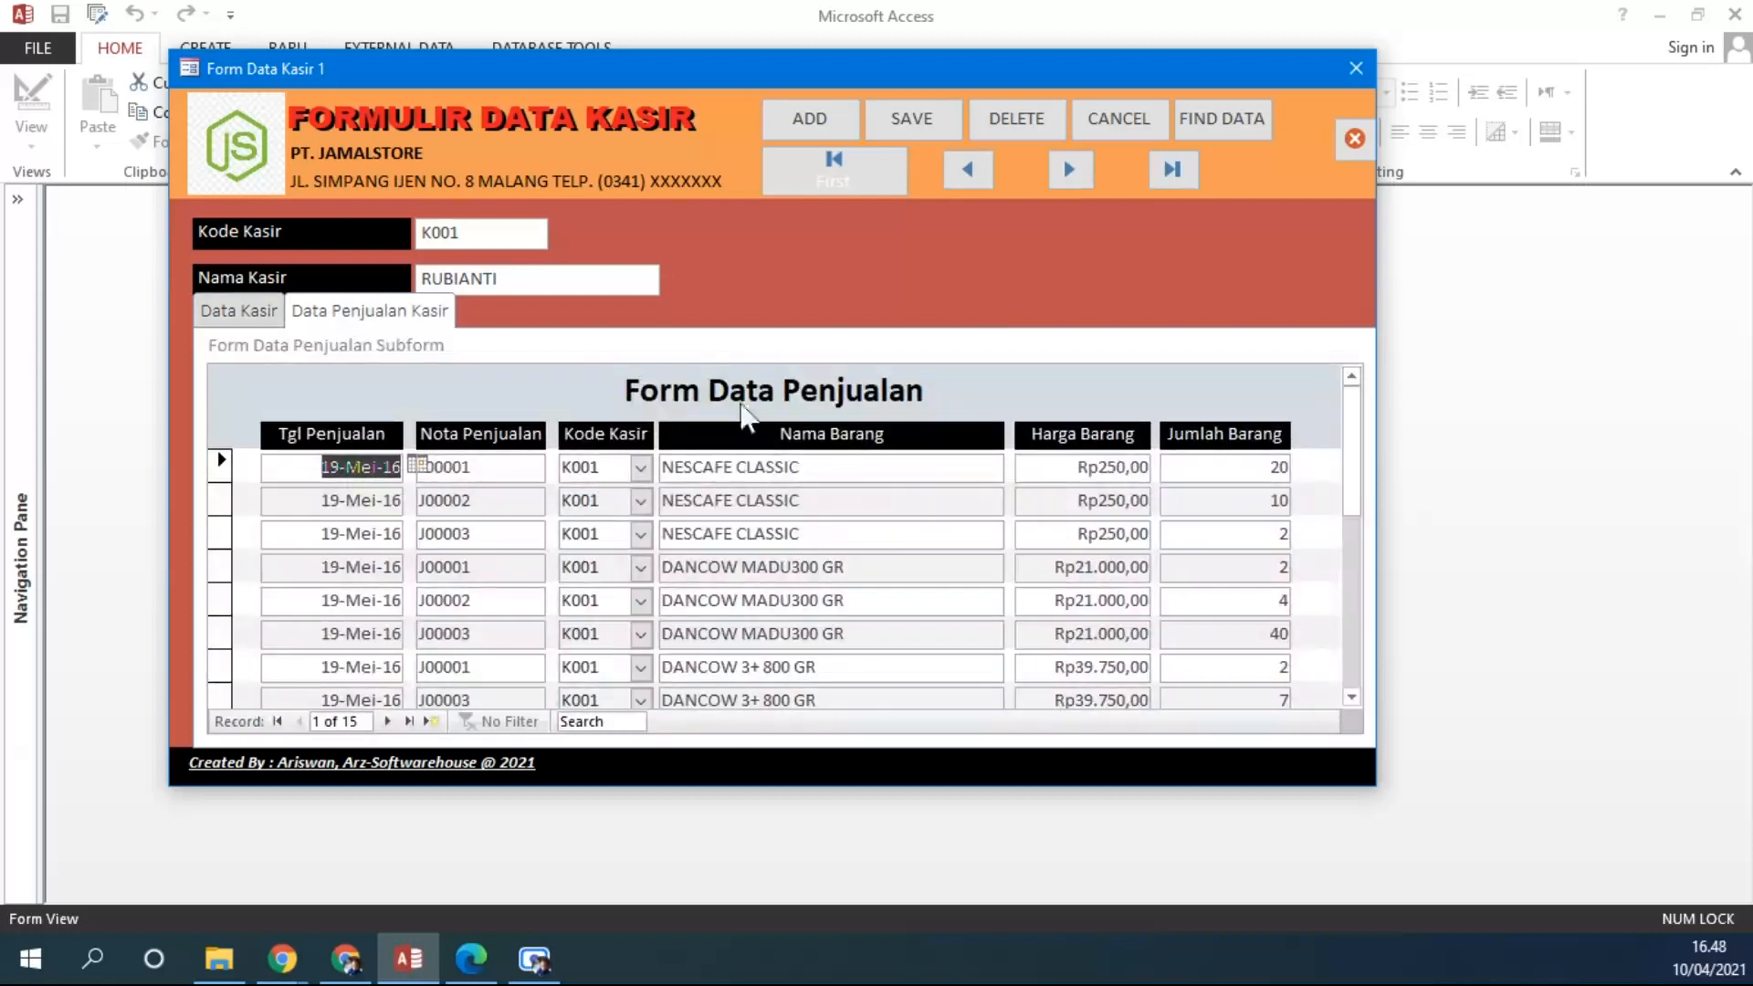
pyautogui.scroll(-3, 758, 457)
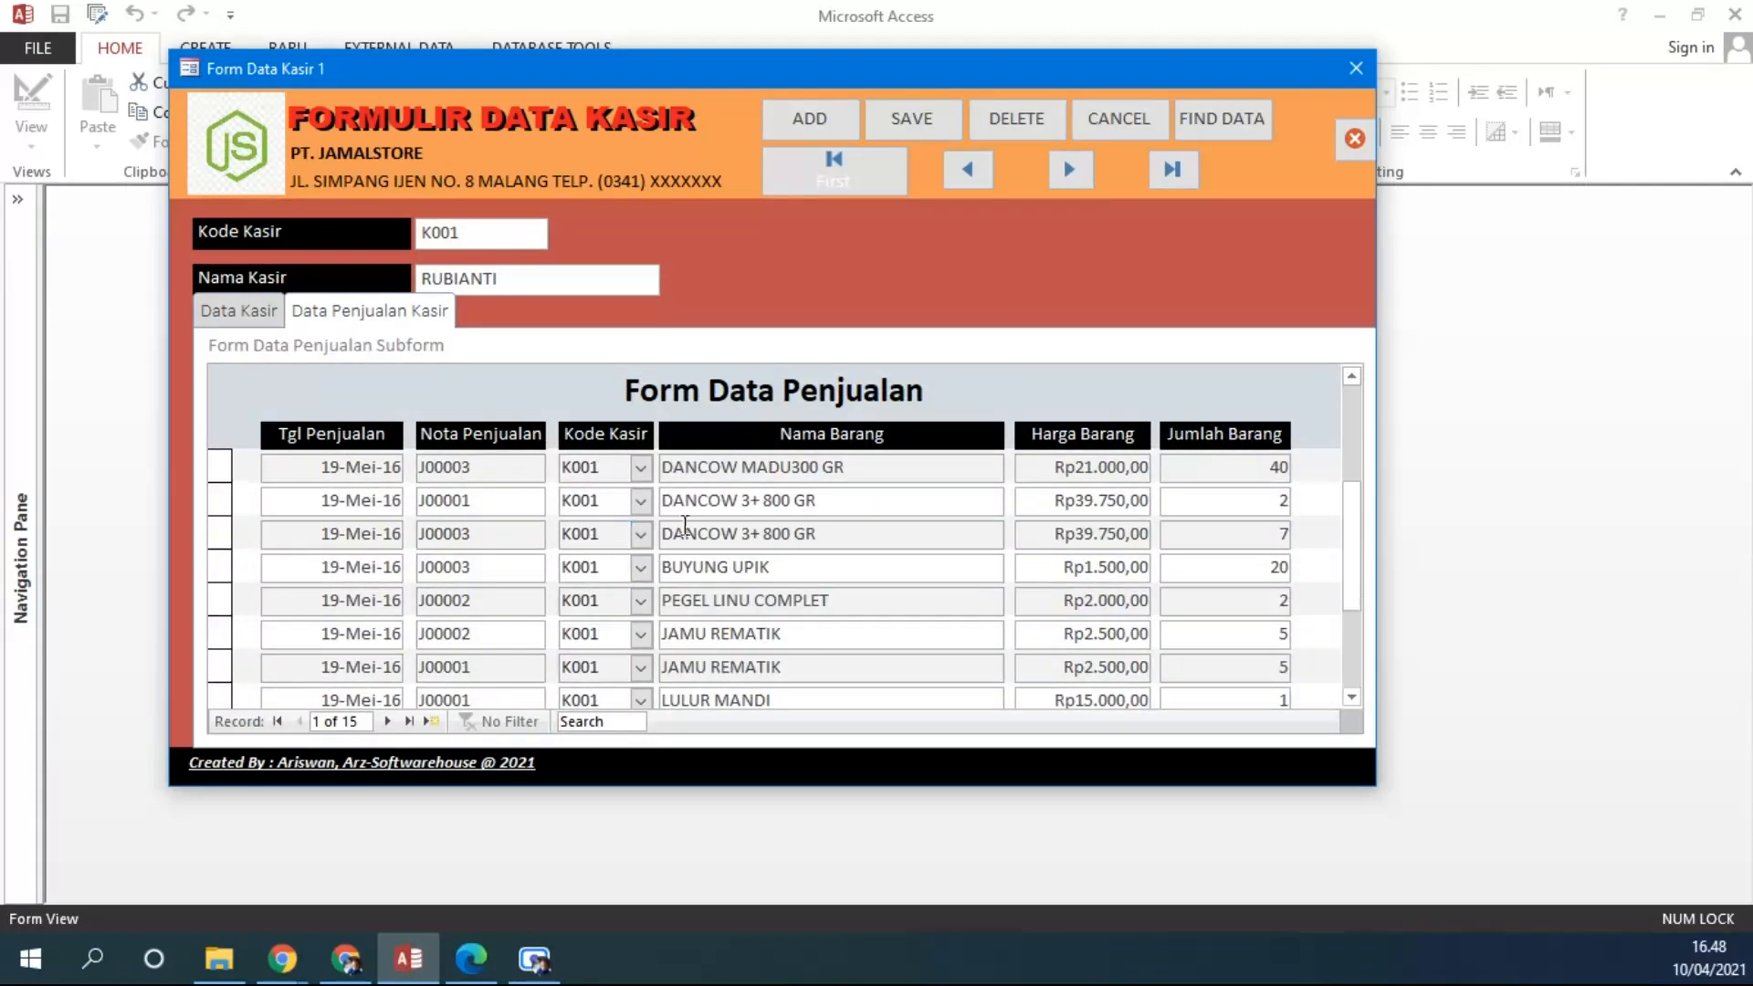
pyautogui.scroll(-2, 721, 600)
# Step: Browse three cashier records forward and one back, checking the linked sales of each
pyautogui.click(1069, 169)
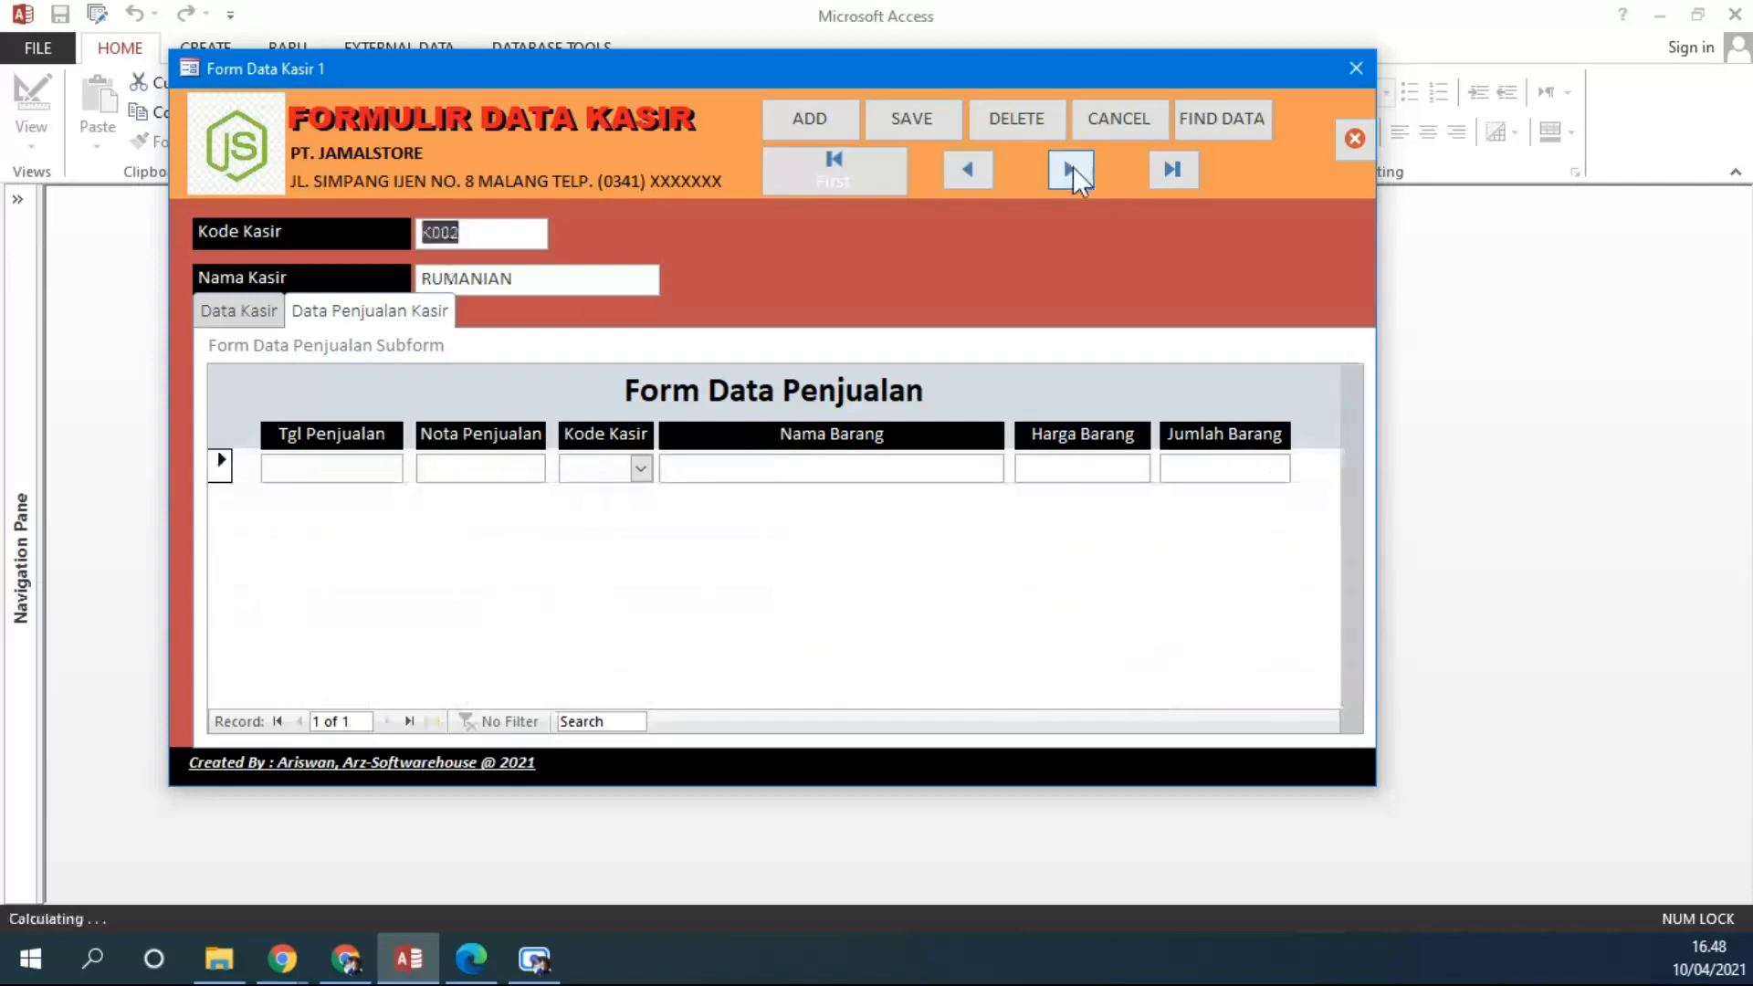
pyautogui.click(1068, 169)
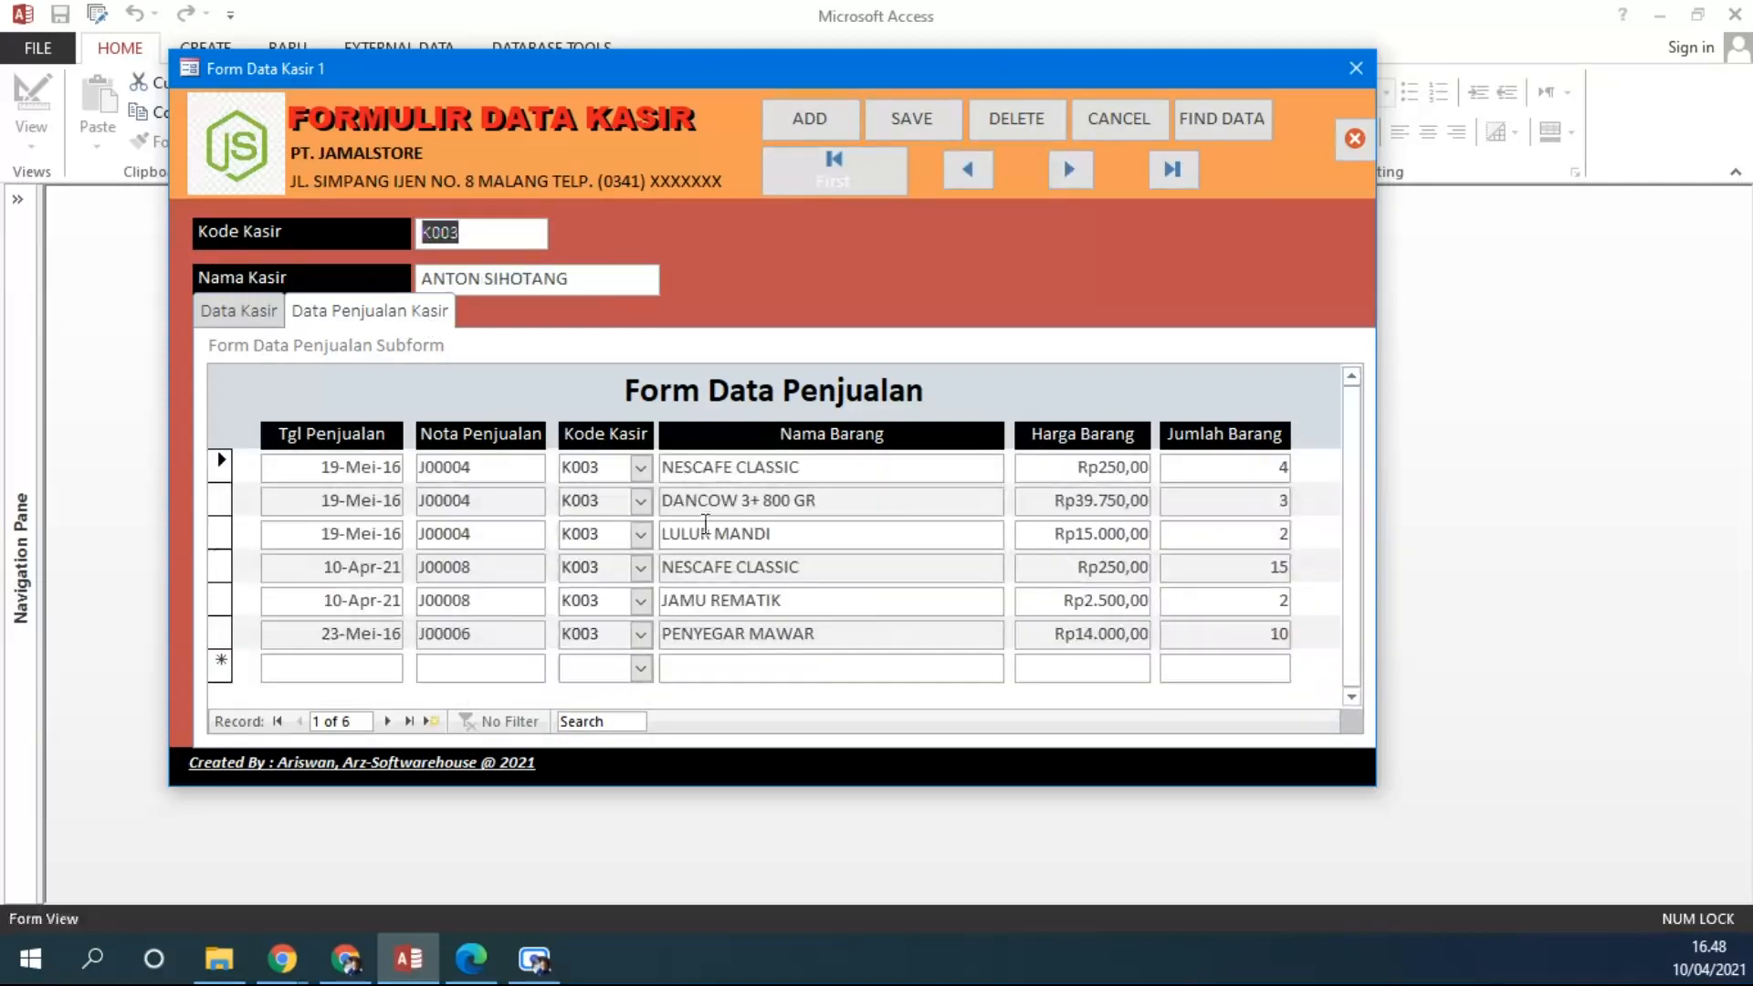
pyautogui.click(1082, 185)
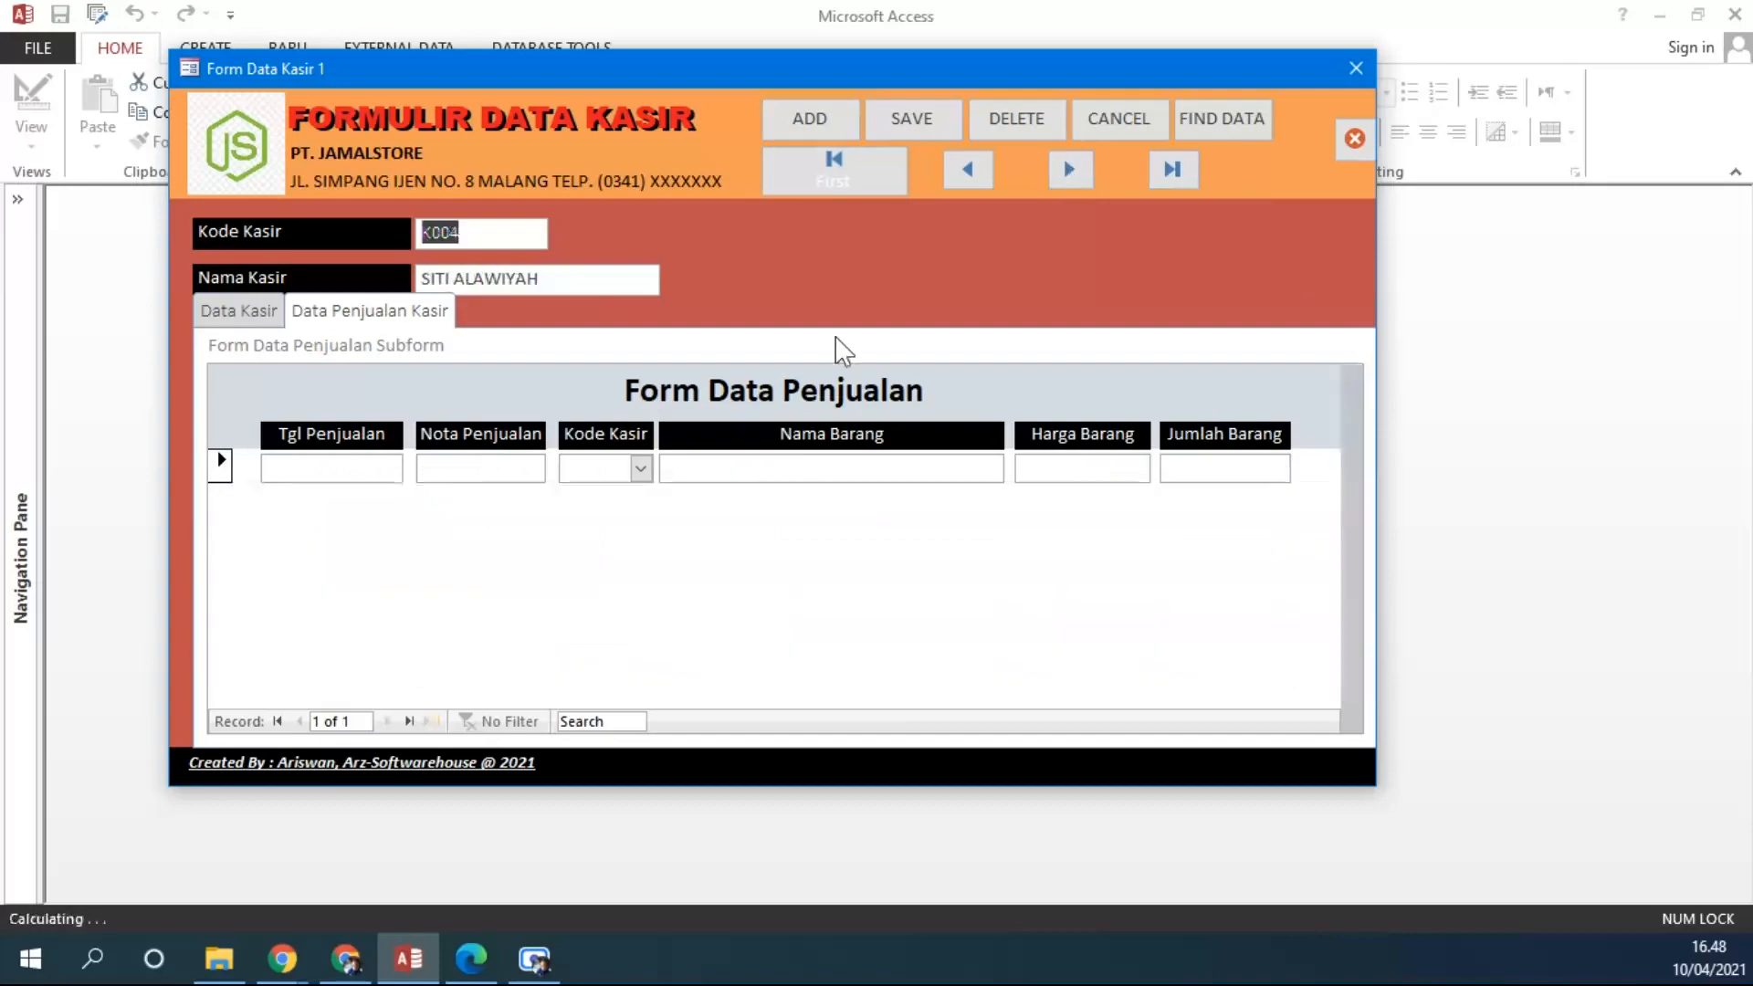
pyautogui.click(967, 172)
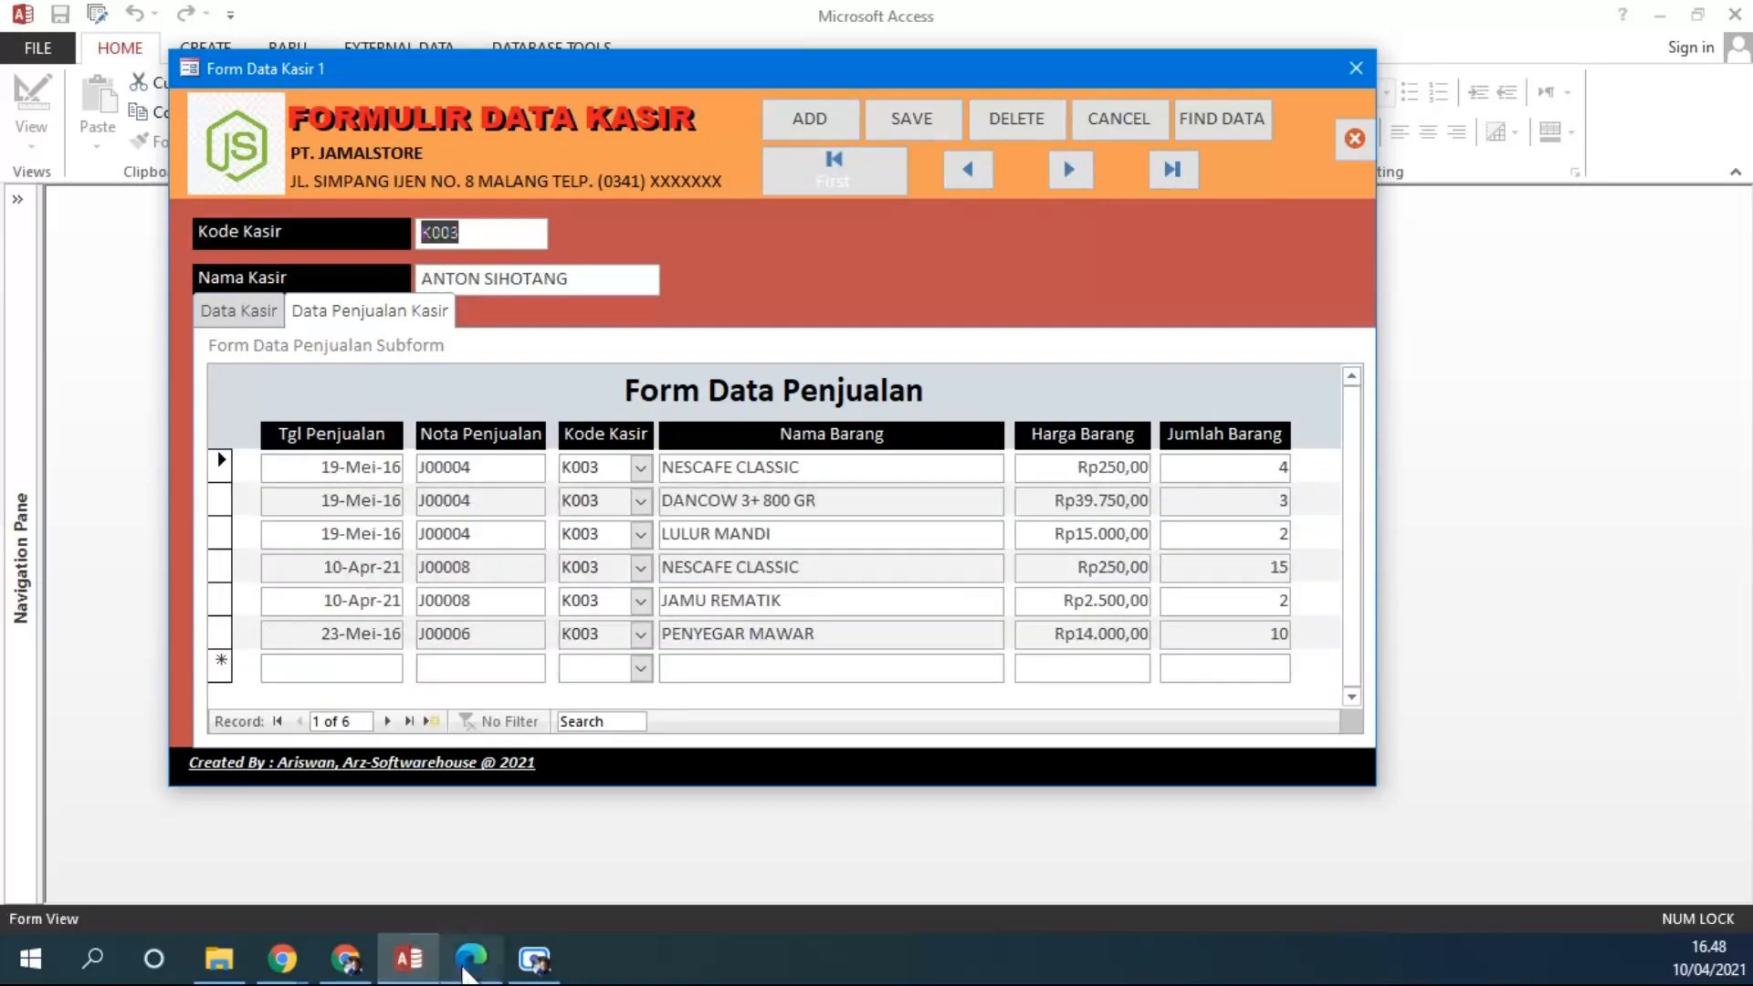
# Step: Switch to the exercise PDF in Edge, examine the Form Data Kasir example in task 2, and return to Access
pyautogui.click(471, 958)
pyautogui.scroll(10, 924, 636)
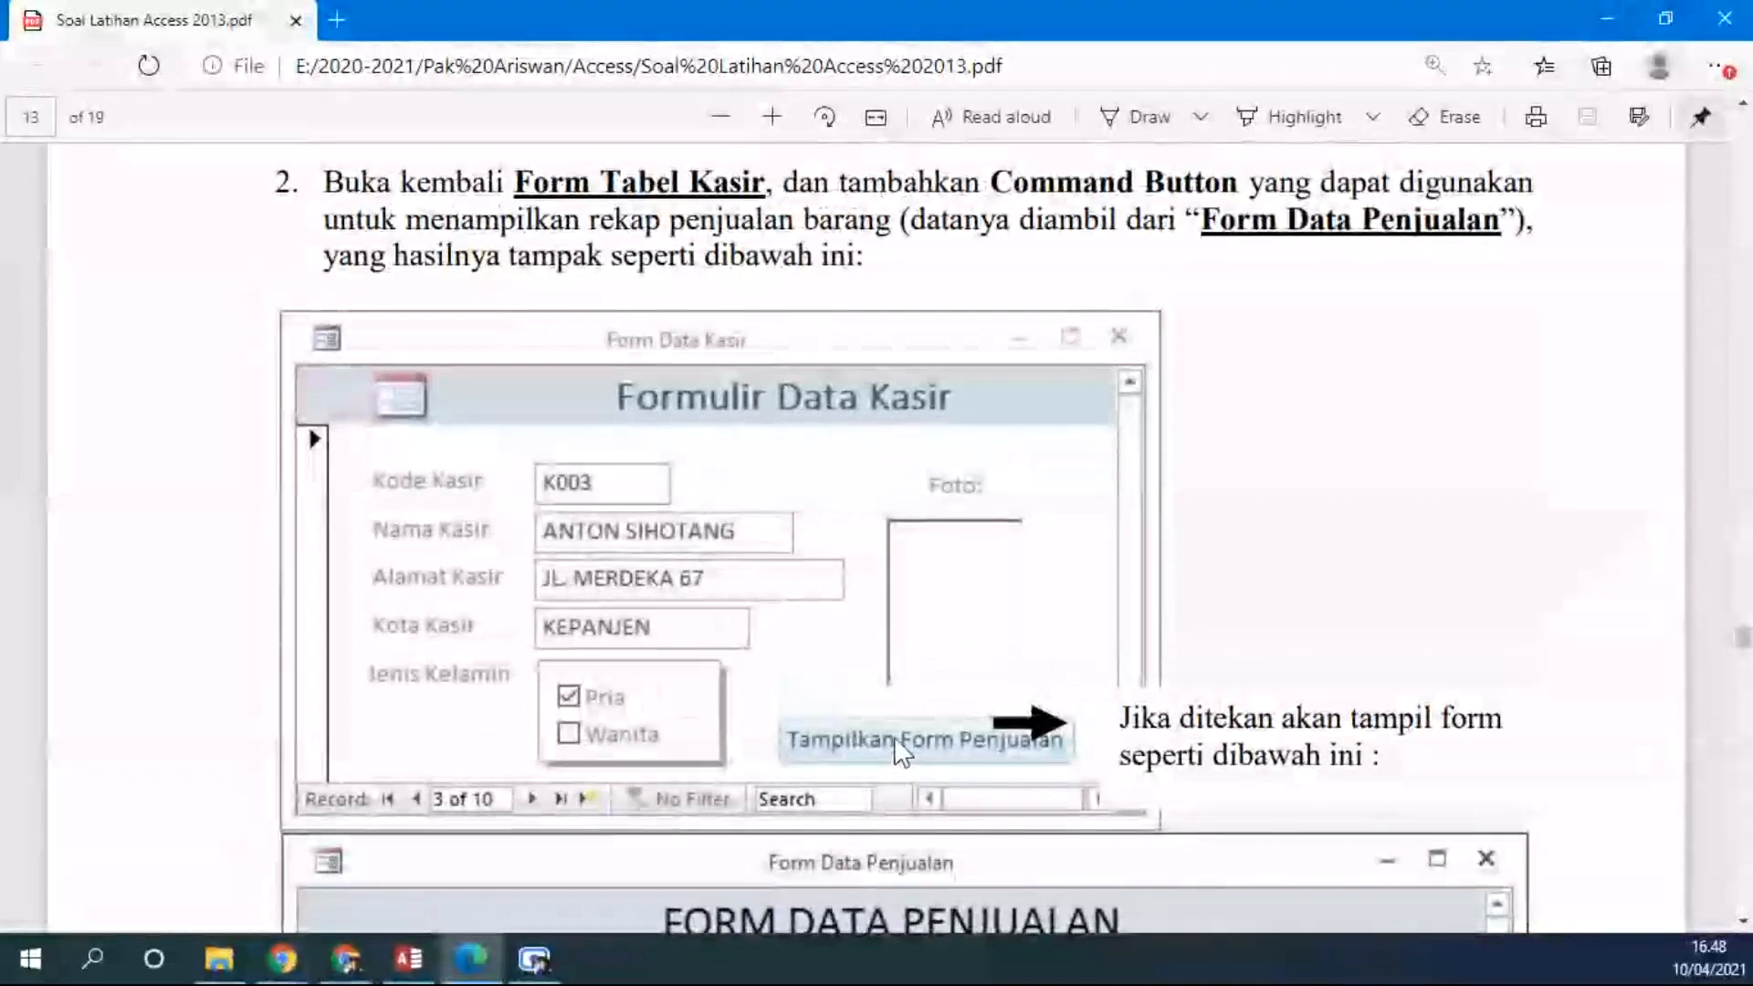
pyautogui.click(408, 958)
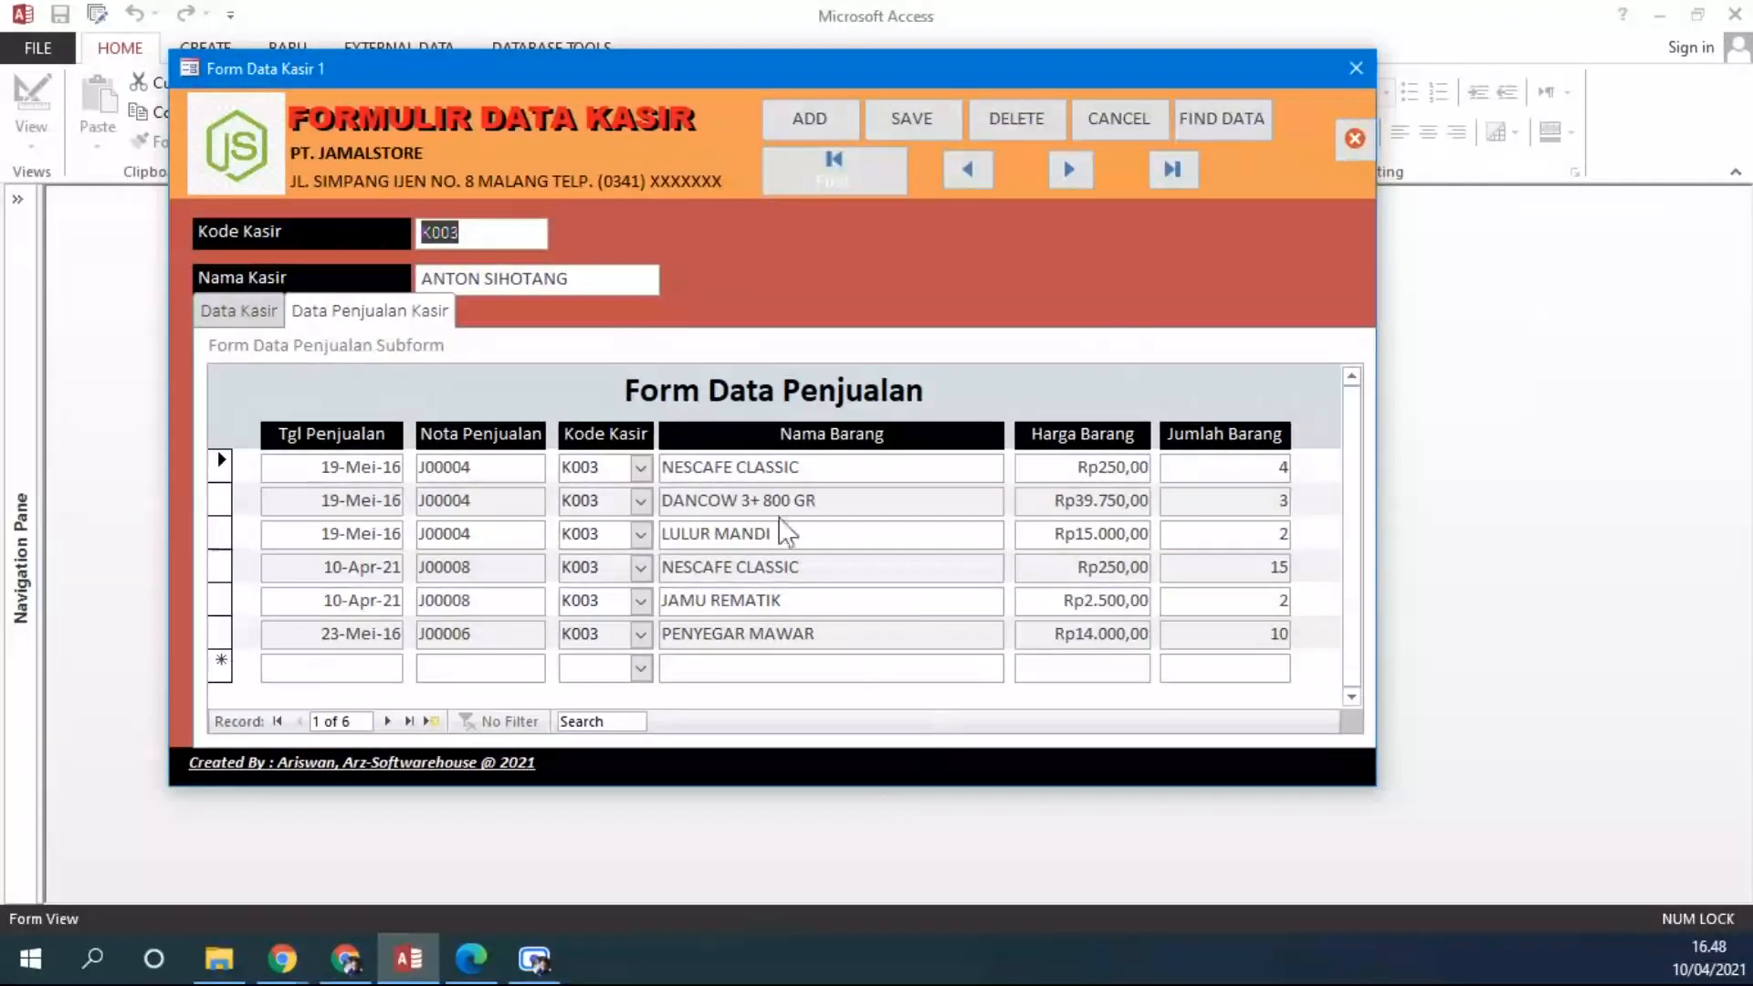
# Step: Reopen the form in Design View, select the tab control, and extend the Detail section's height to about 12.5 cm
pyautogui.rightClick(820, 256)
pyautogui.click(890, 331)
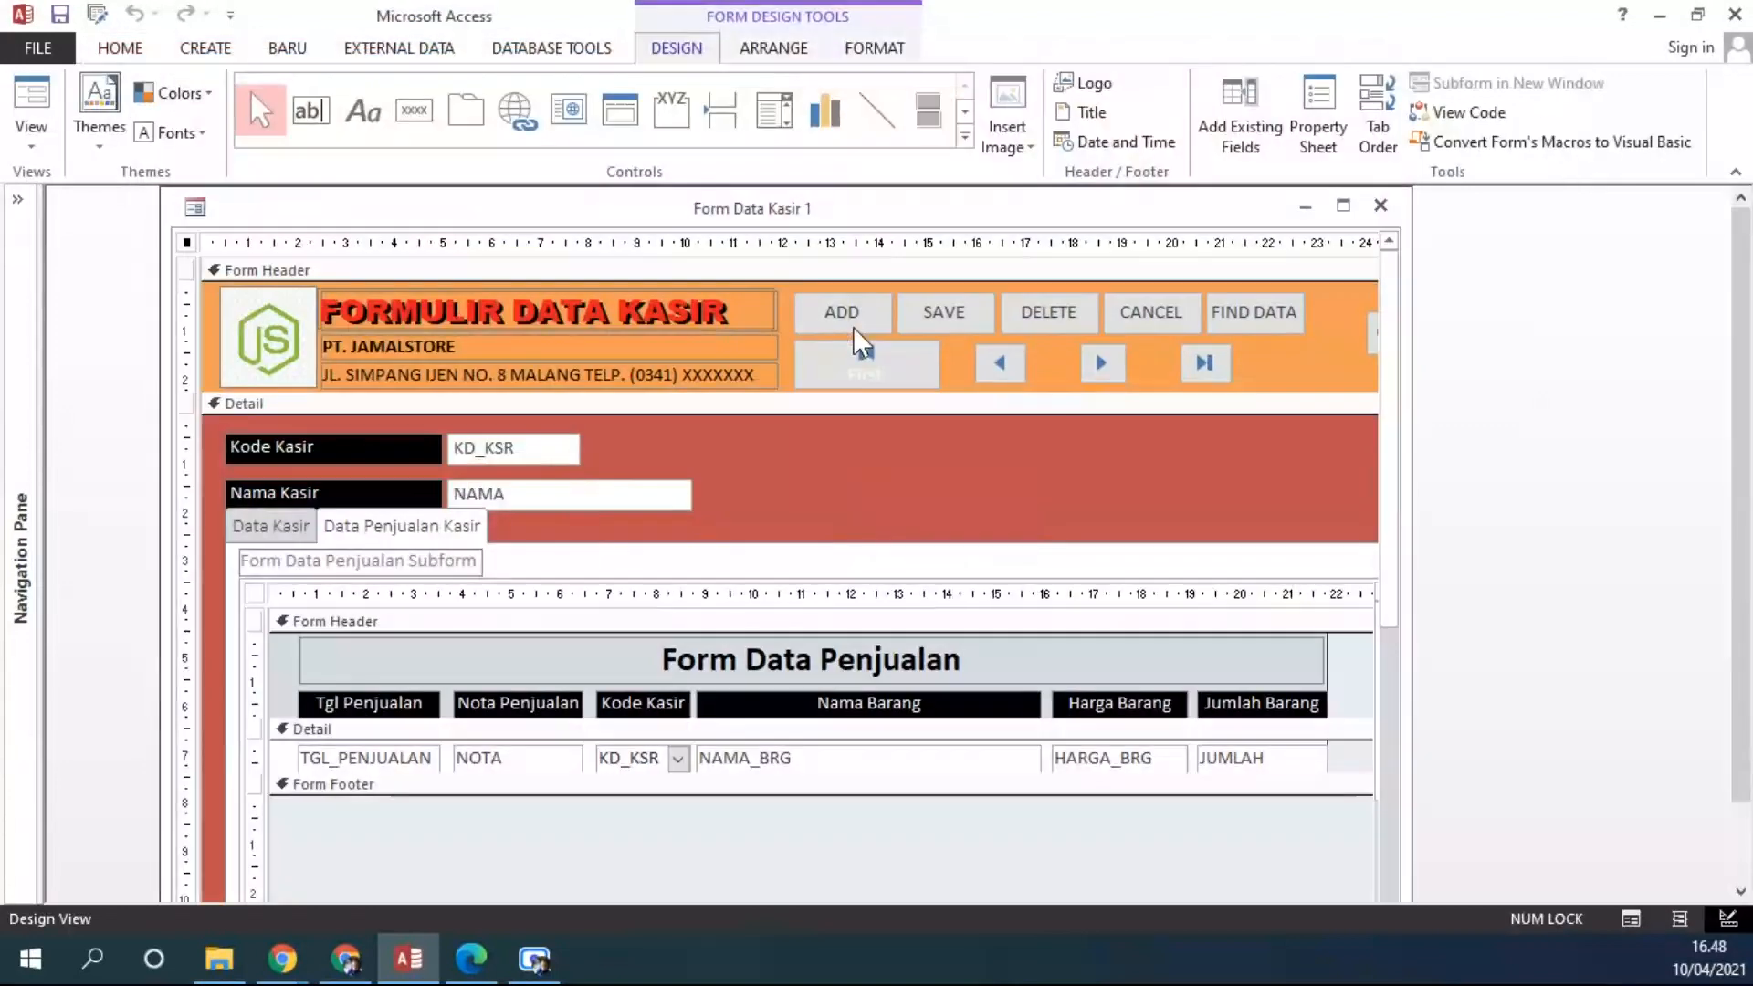
pyautogui.scroll(-2, 775, 489)
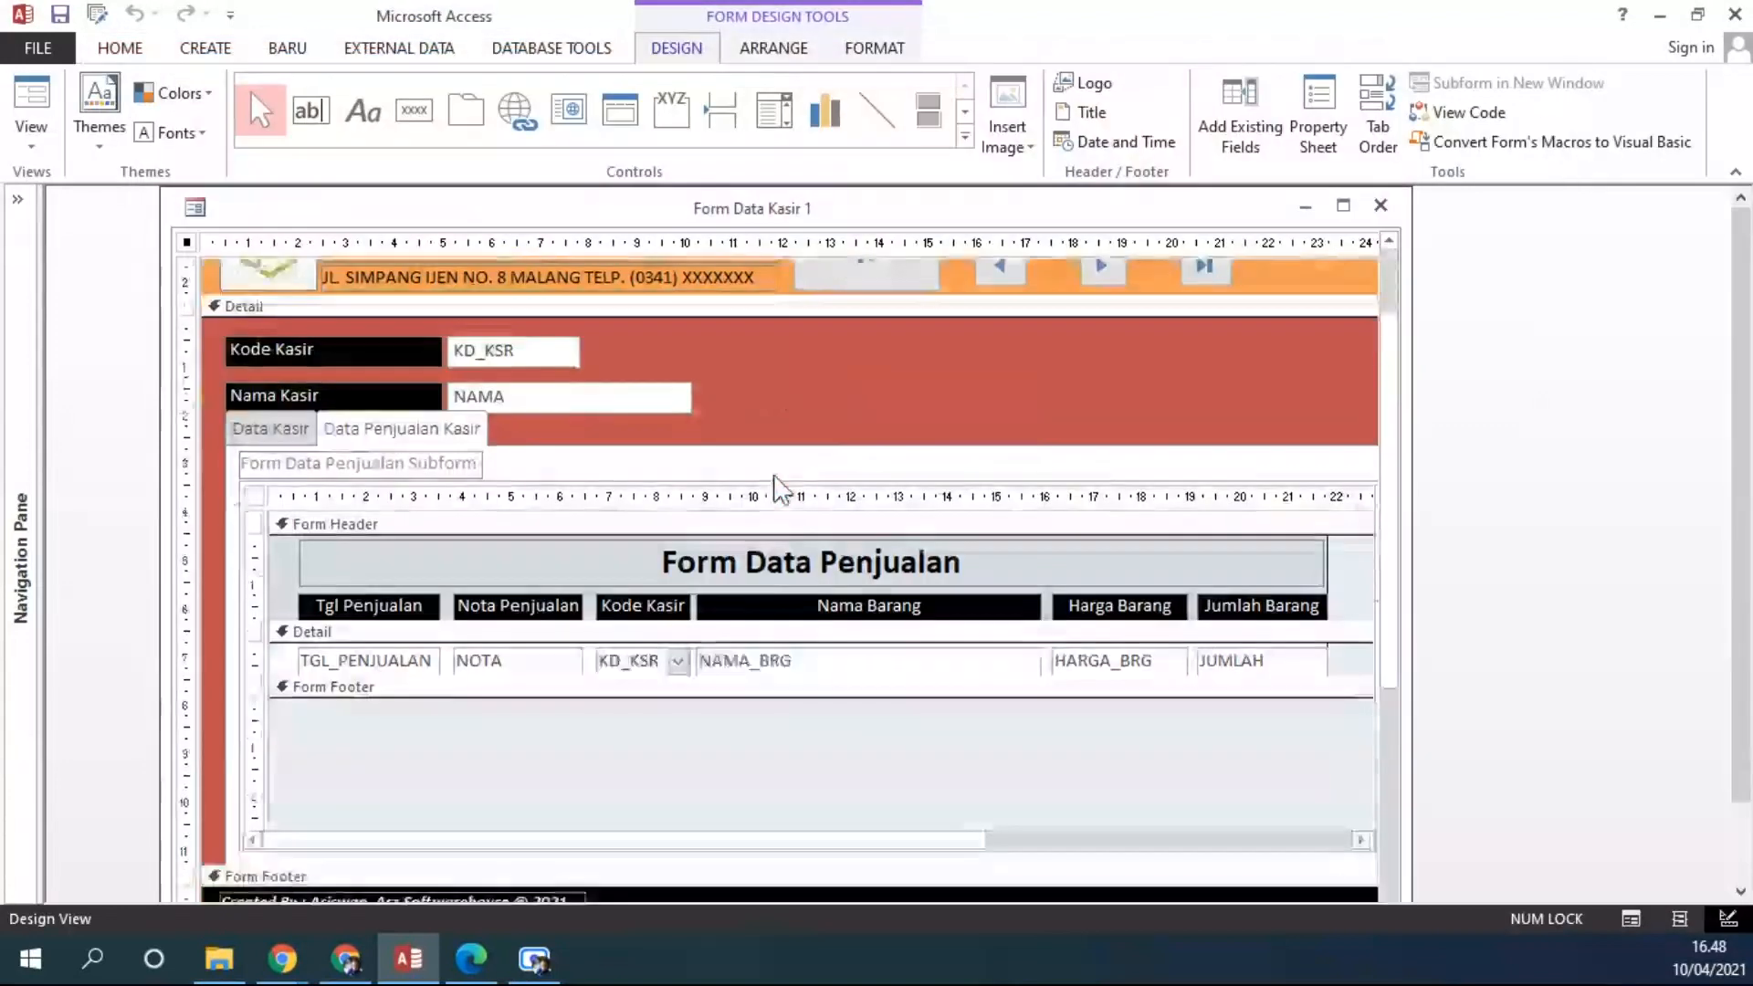
pyautogui.click(826, 407)
pyautogui.moveTo(827, 407); pyautogui.dragTo(826, 426)
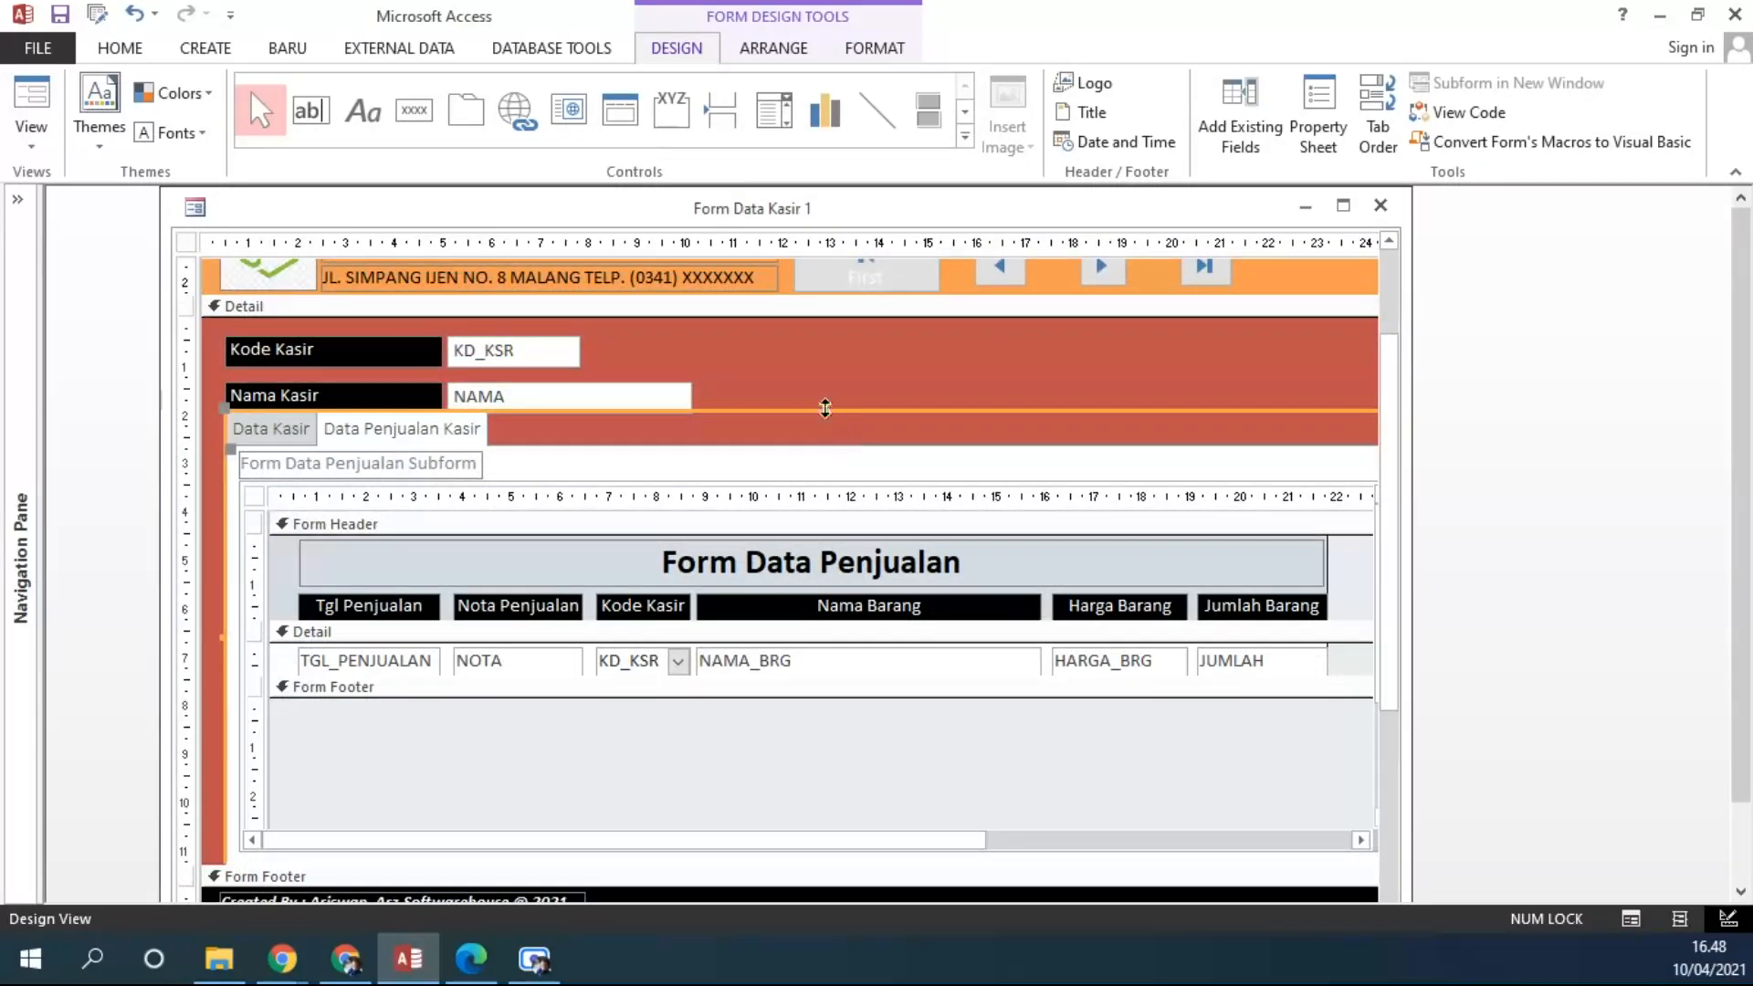
pyautogui.click(821, 408)
pyautogui.scroll(-3, 826, 466)
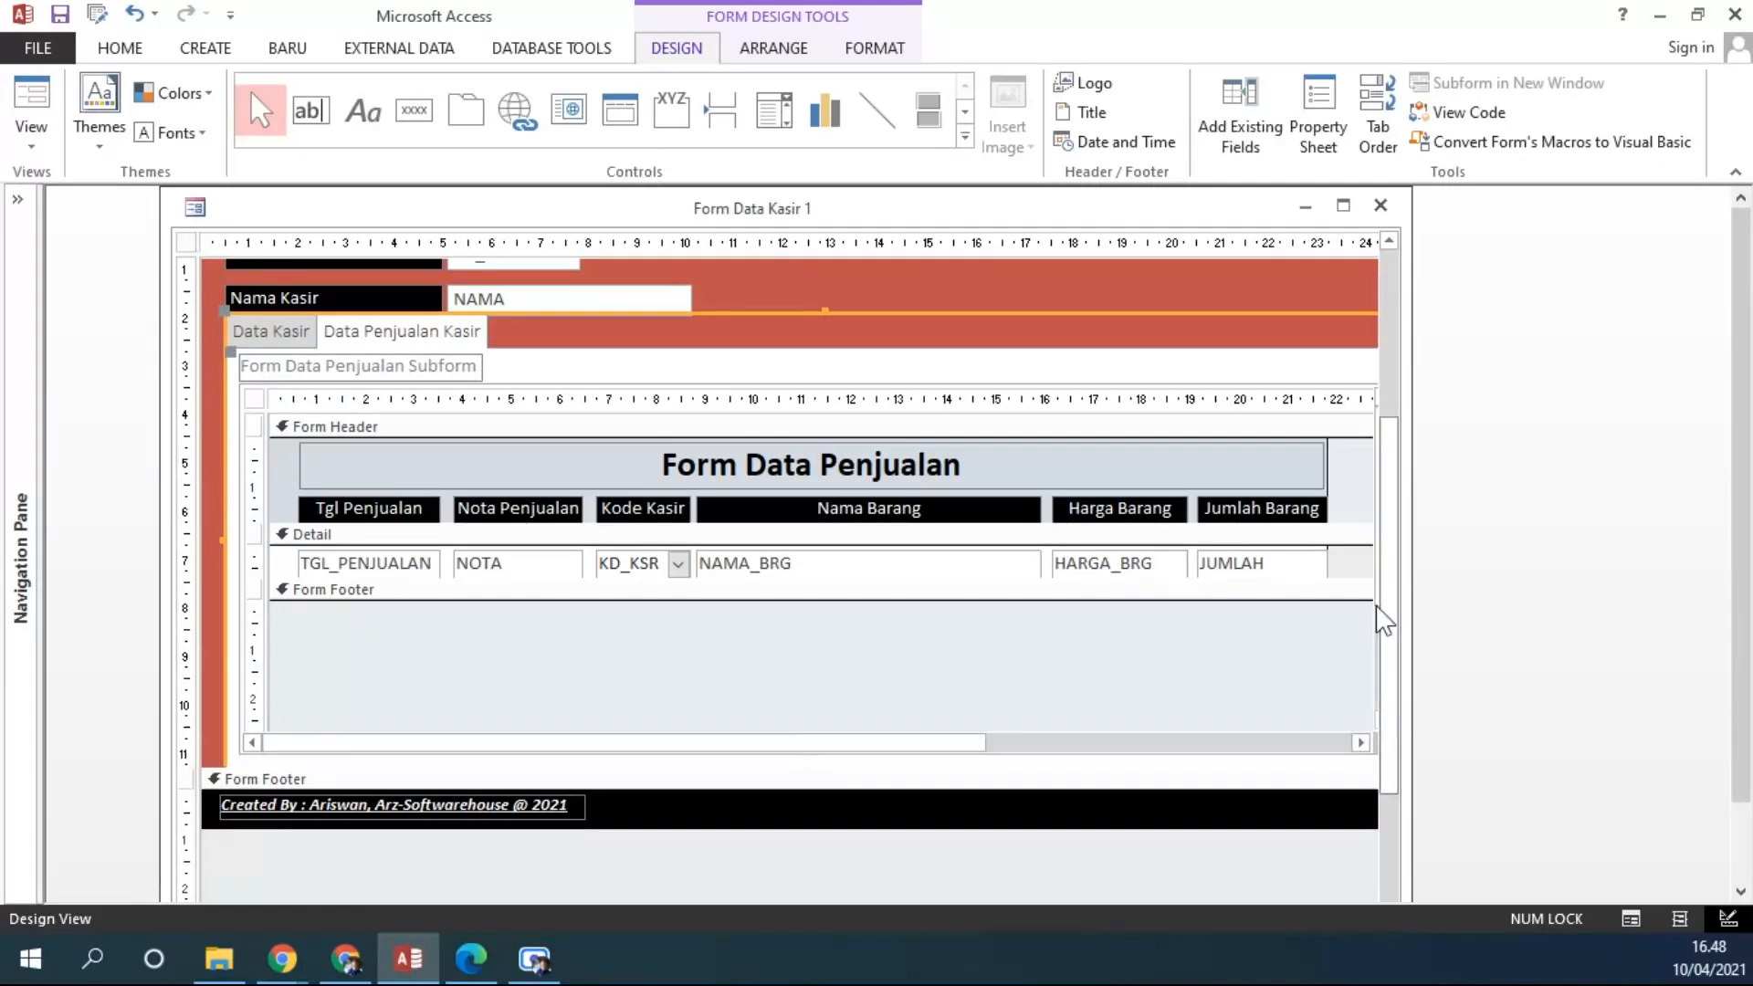
pyautogui.moveTo(1096, 766); pyautogui.dragTo(1096, 828)
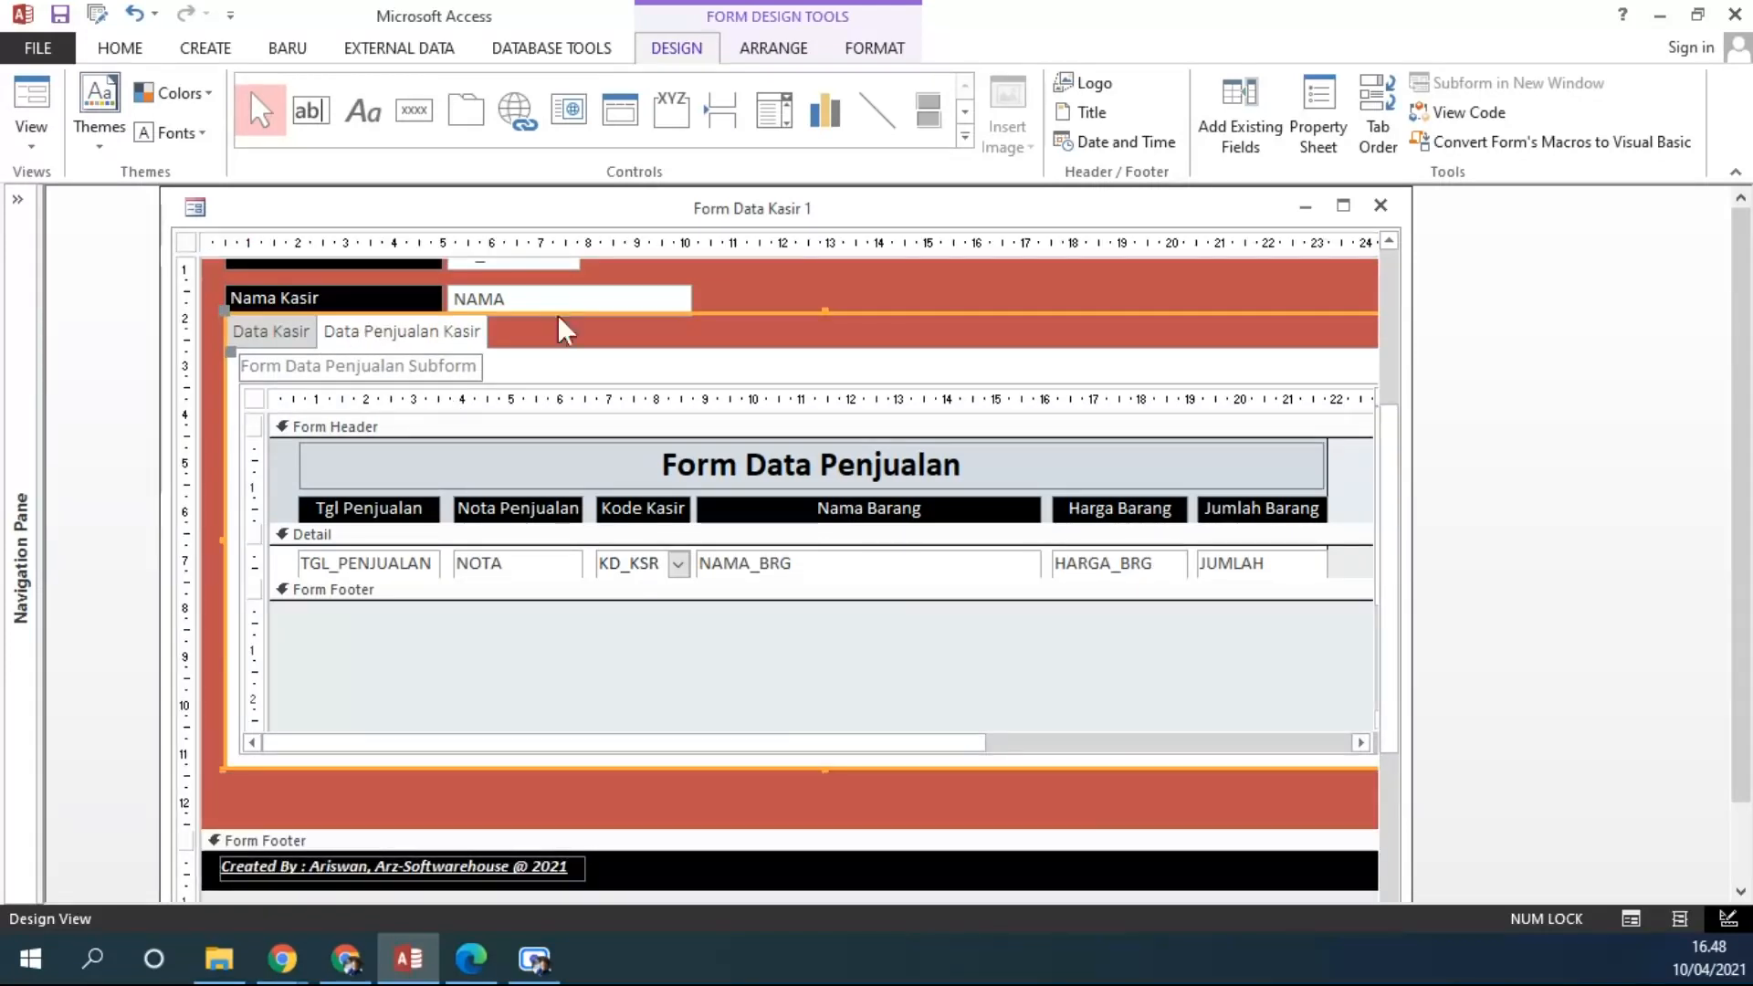
# Step: Move the tab control about 0.4 cm down from the Nama Kasir field and shorten the Detail section to about 11.8 cm
pyautogui.moveTo(560, 313); pyautogui.dragTo(558, 334)
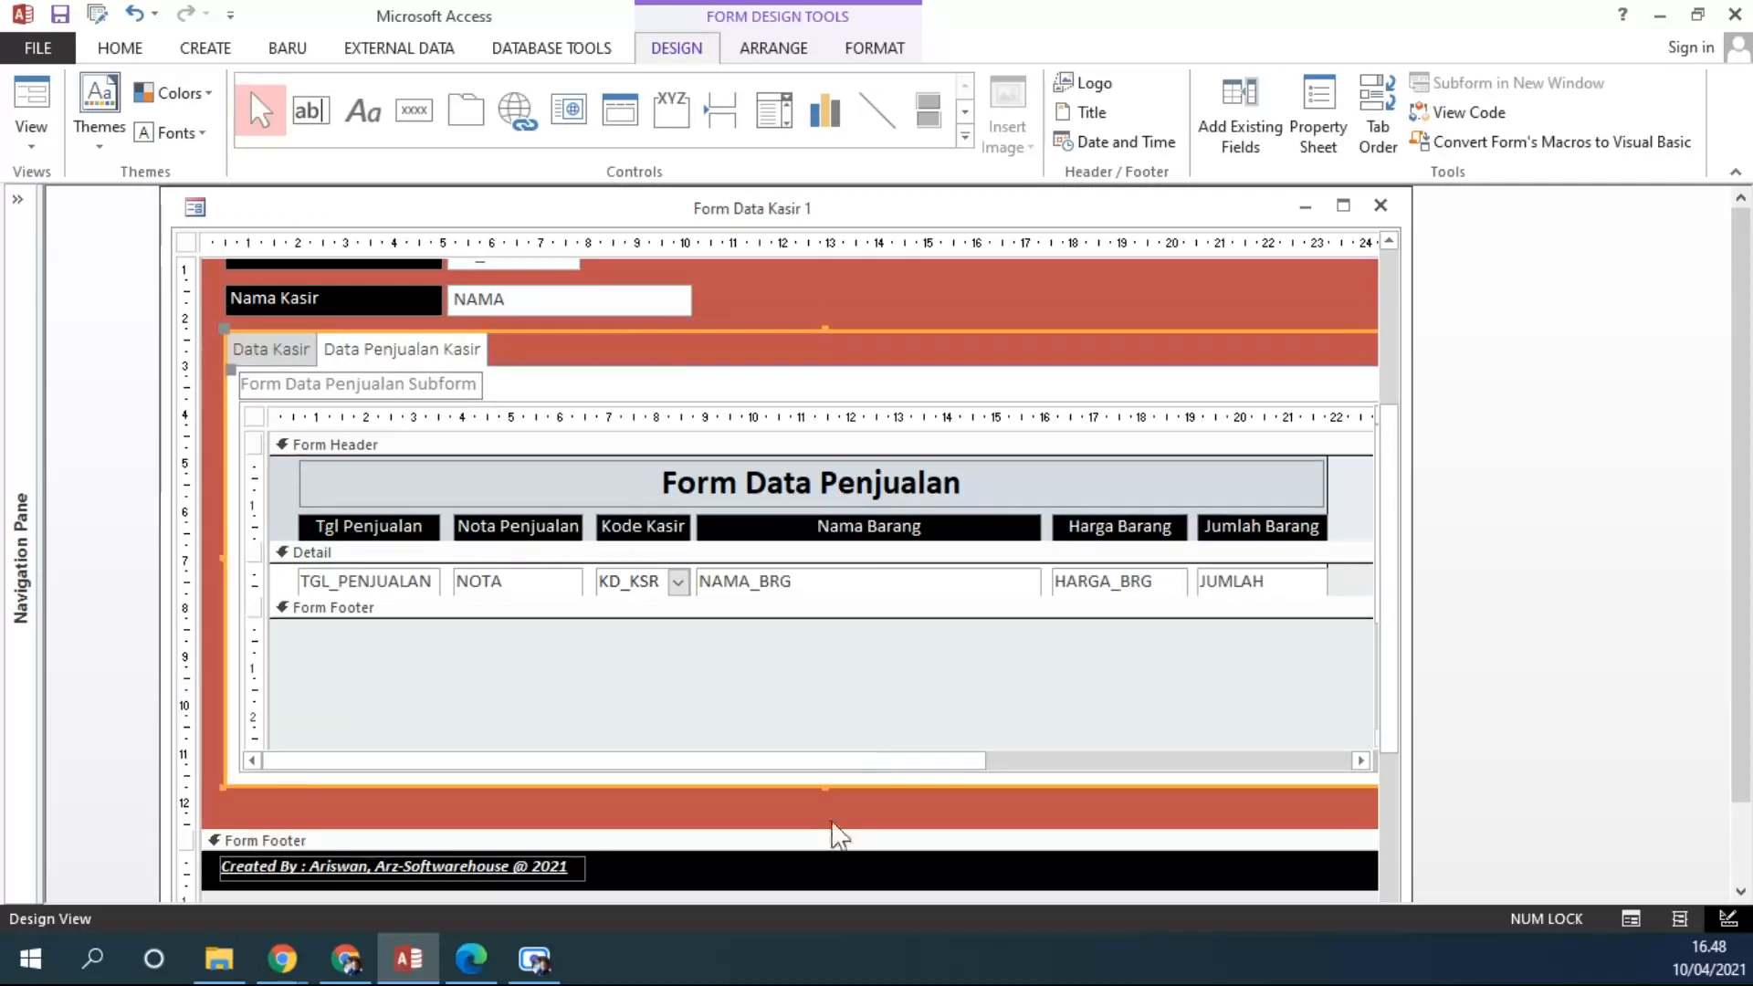
pyautogui.moveTo(831, 837); pyautogui.dragTo(851, 796)
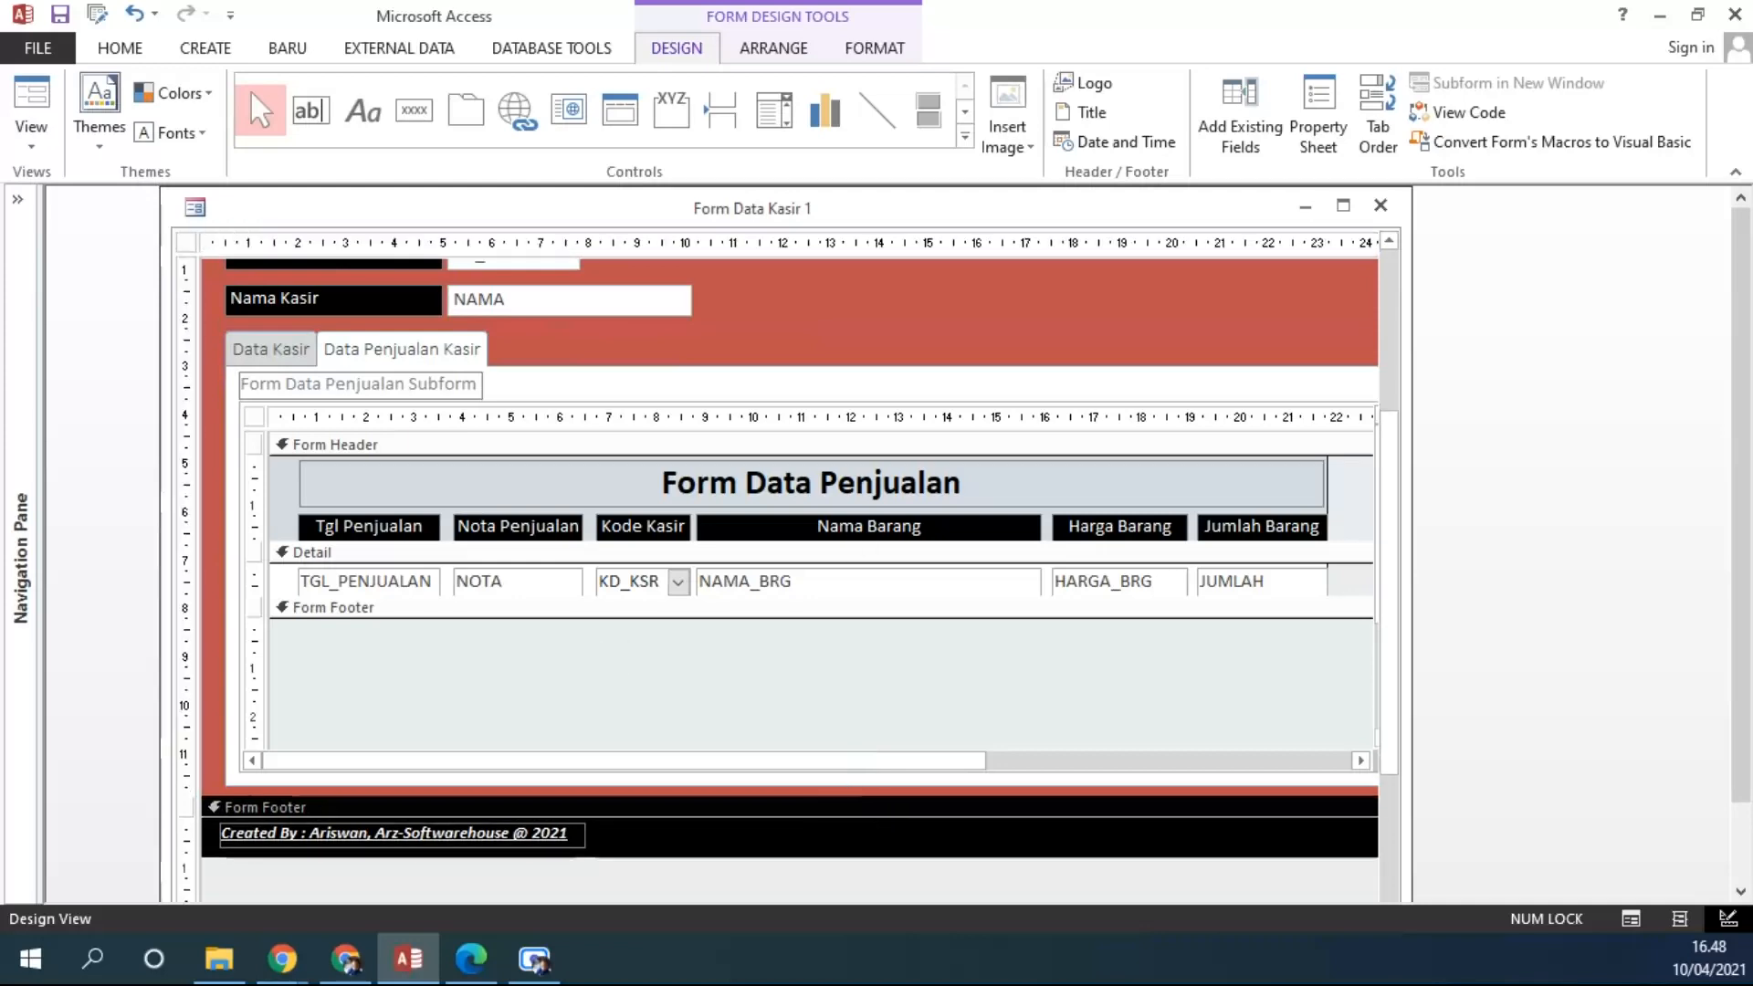
# Step: Show the form in Form View and check the layout of its Data Kasir and Data Penjualan Kasir pages for the first cashier
pyautogui.click(37, 106)
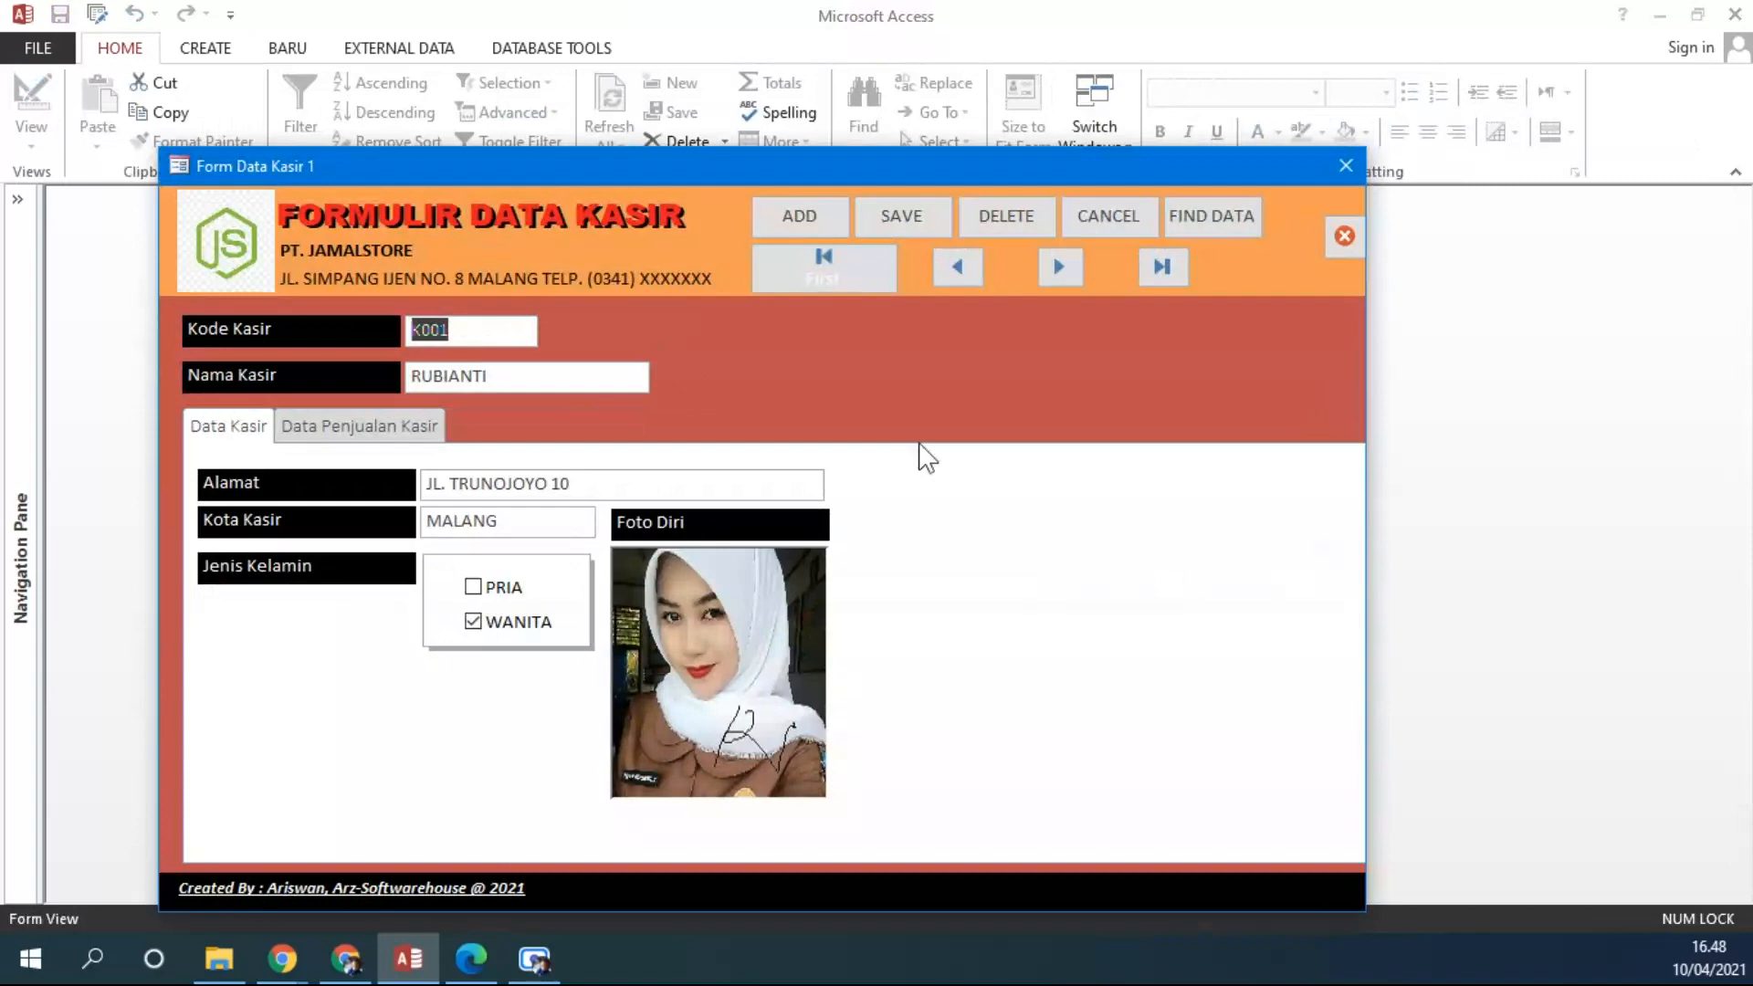
pyautogui.click(397, 425)
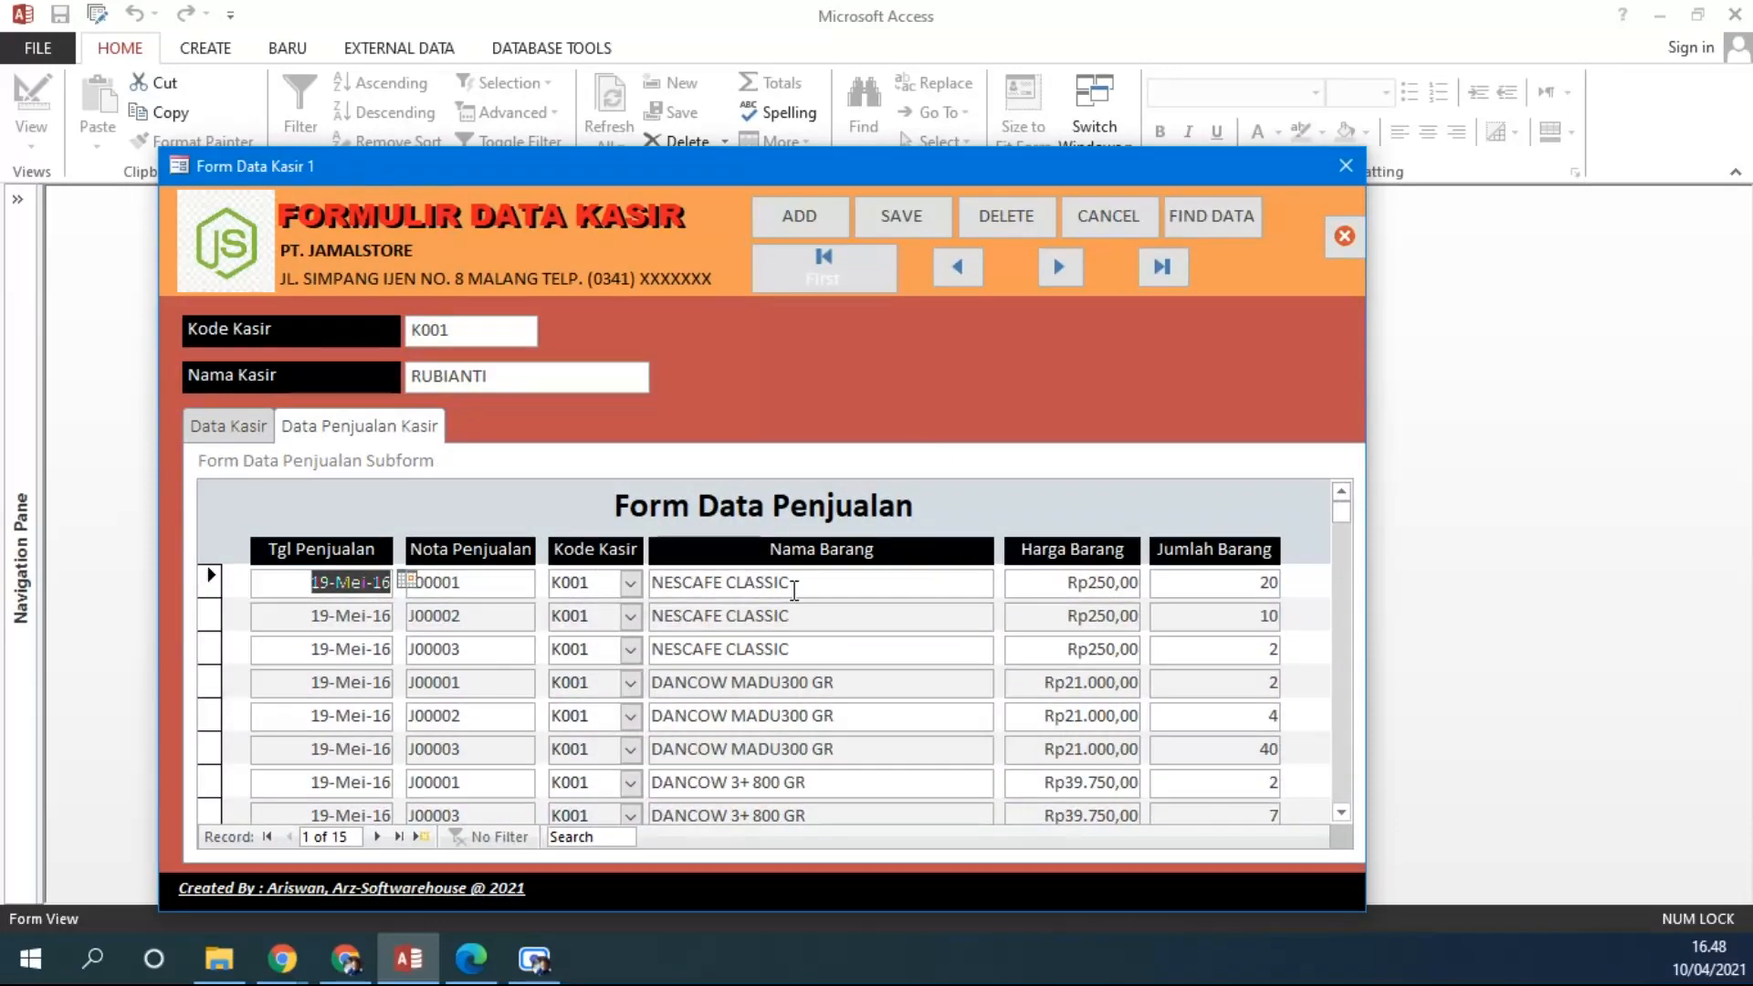
pyautogui.click(236, 431)
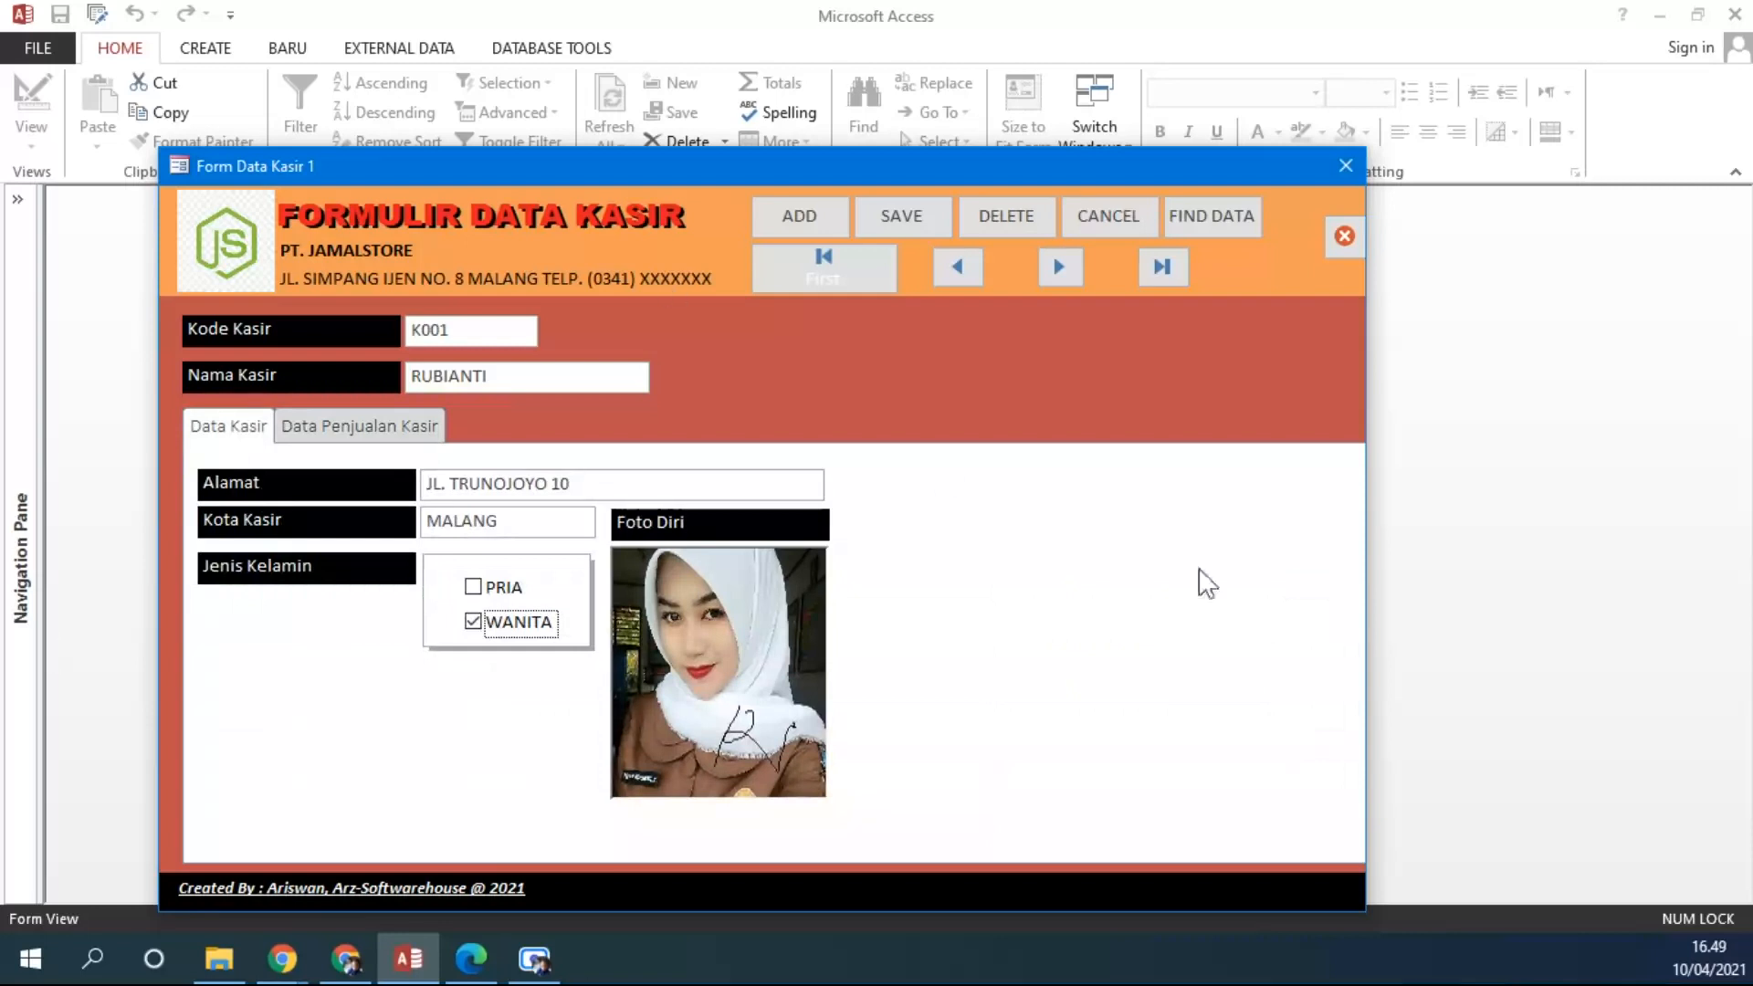
pyautogui.click(443, 429)
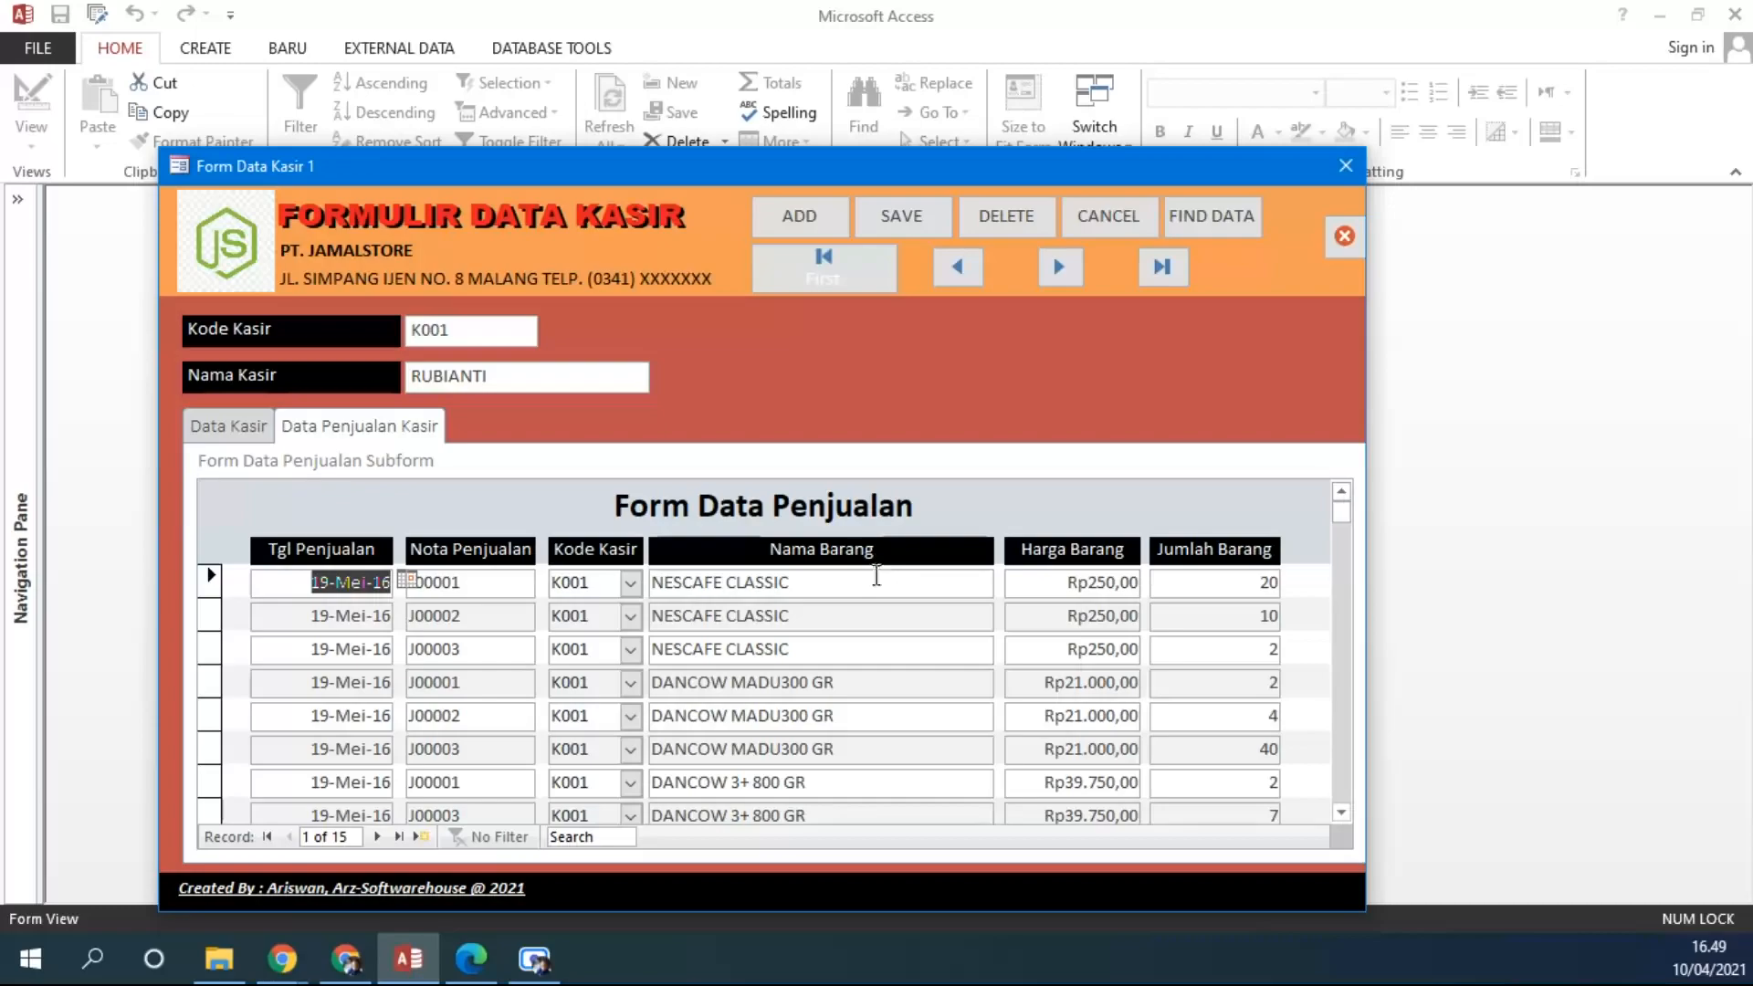
pyautogui.scroll(-2, 890, 566)
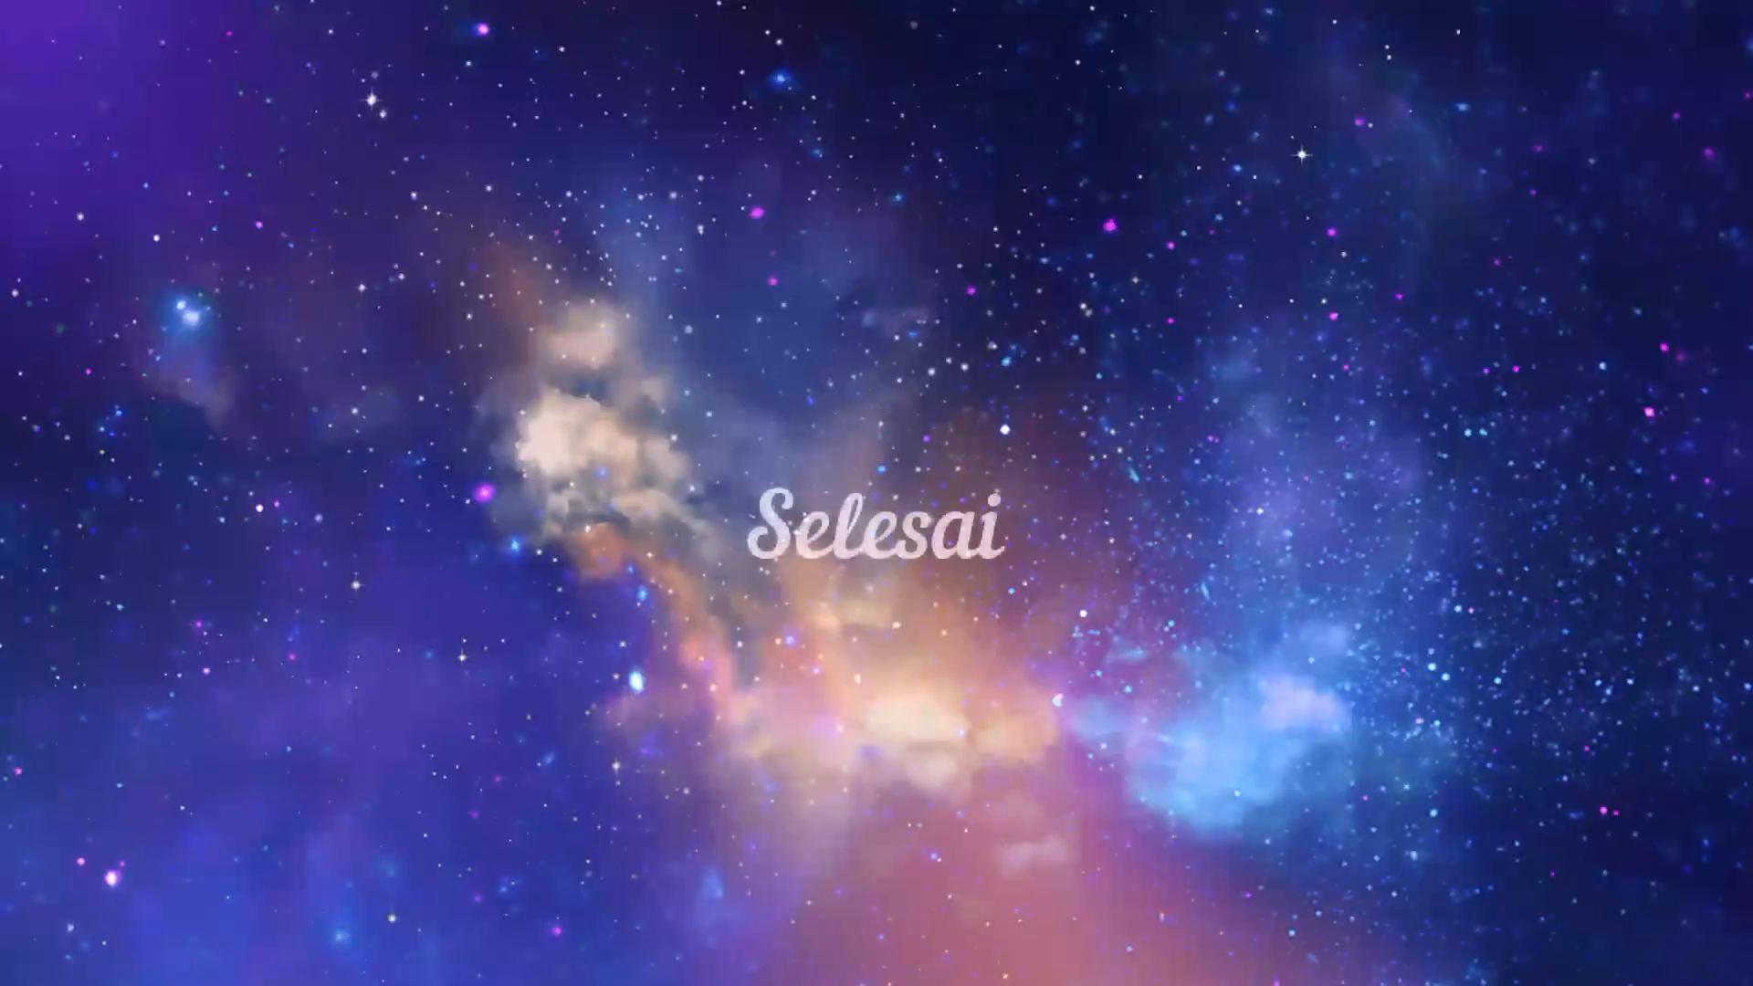